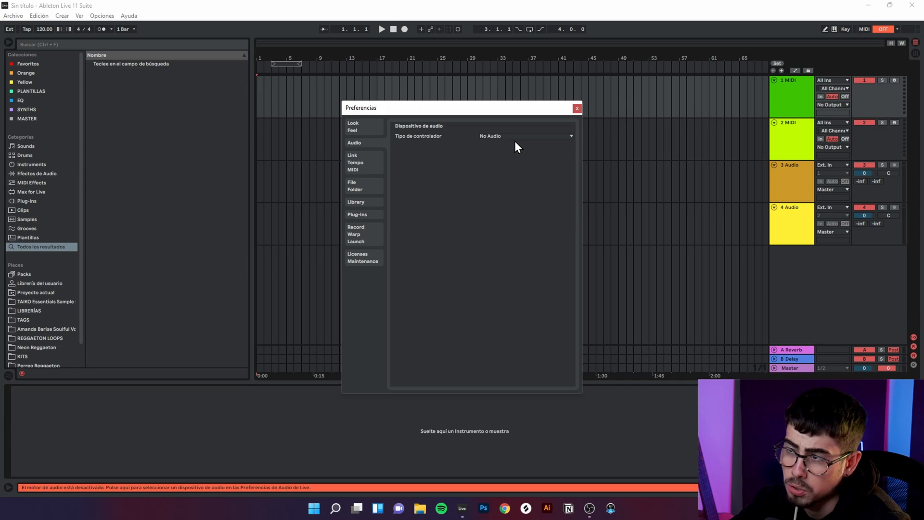
# Step: Try the MME/DirectX audio driver type, then return the driver type to No Audio
pyautogui.click(516, 140)
pyautogui.click(511, 150)
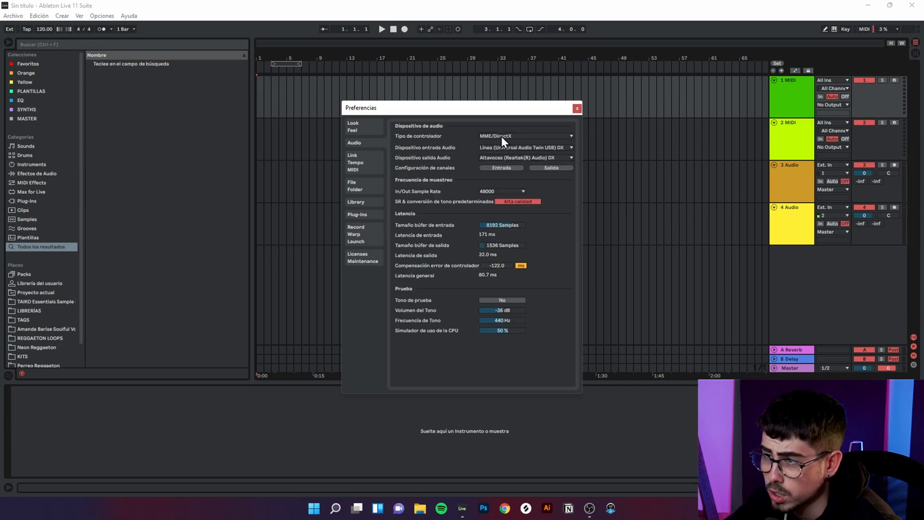
pyautogui.click(501, 142)
pyautogui.click(498, 143)
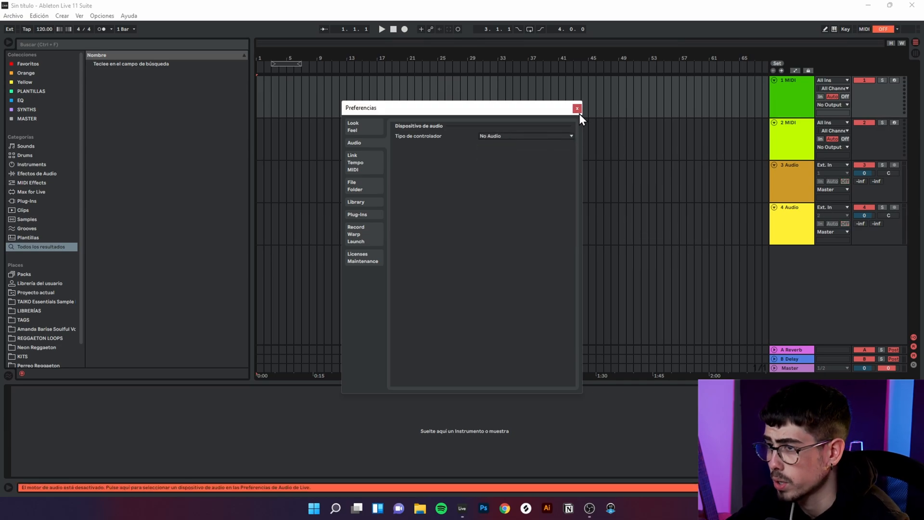
pyautogui.click(579, 111)
pyautogui.hotkey('ctrl', ',')
pyautogui.click(496, 136)
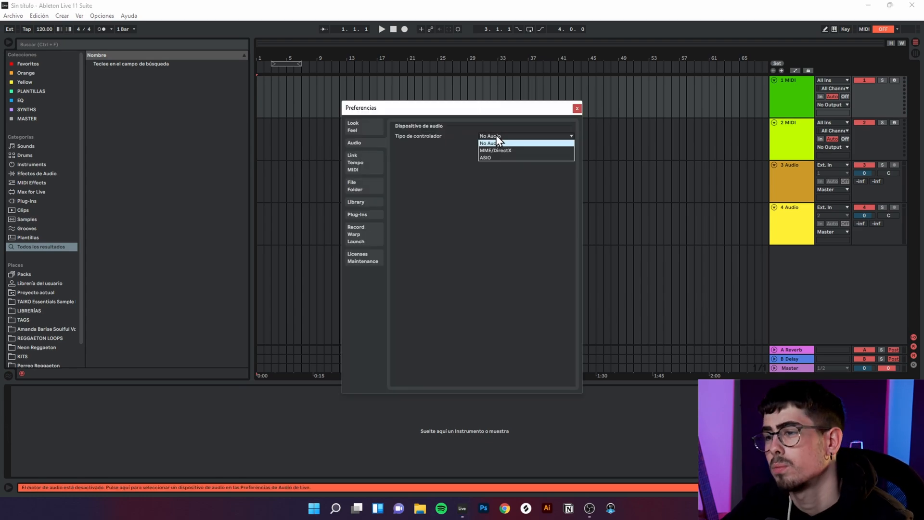
pyautogui.click(502, 142)
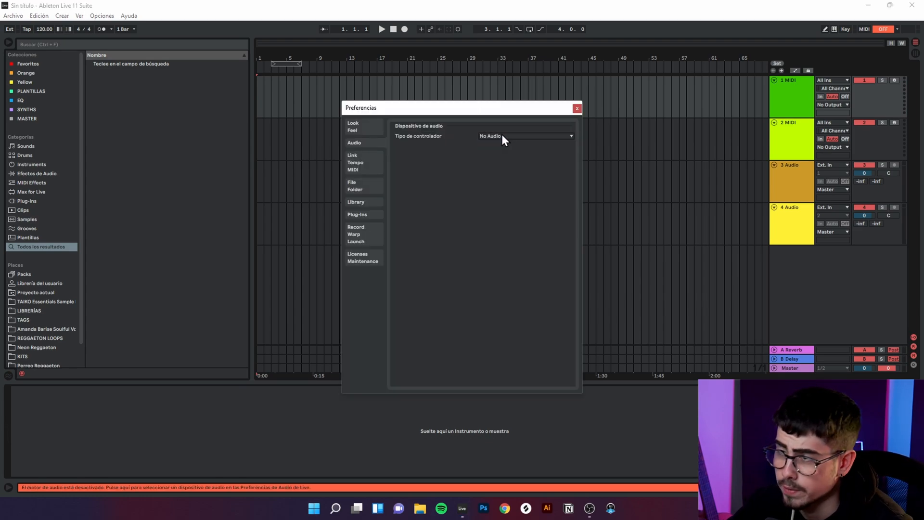
# Step: Set the audio driver type to ASIO with Universal Audio USB as the audio device
pyautogui.click(502, 136)
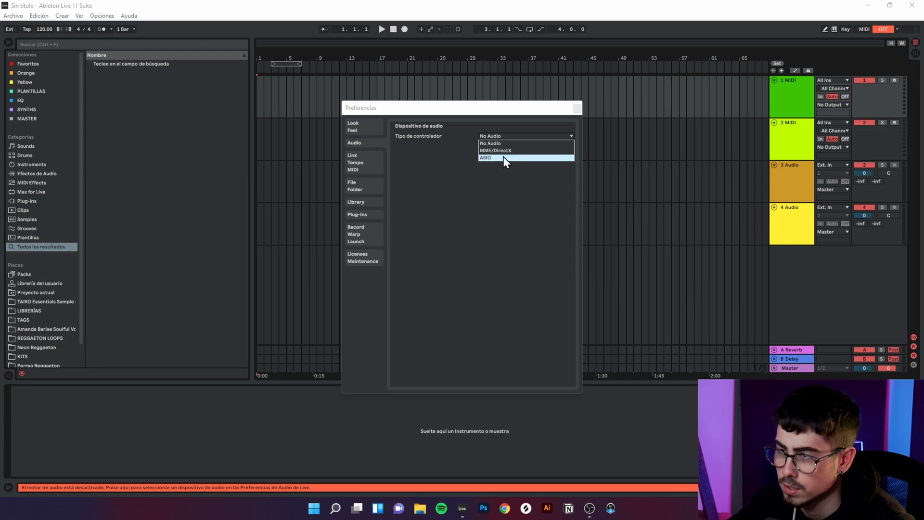
pyautogui.click(503, 157)
pyautogui.click(510, 149)
pyautogui.click(503, 216)
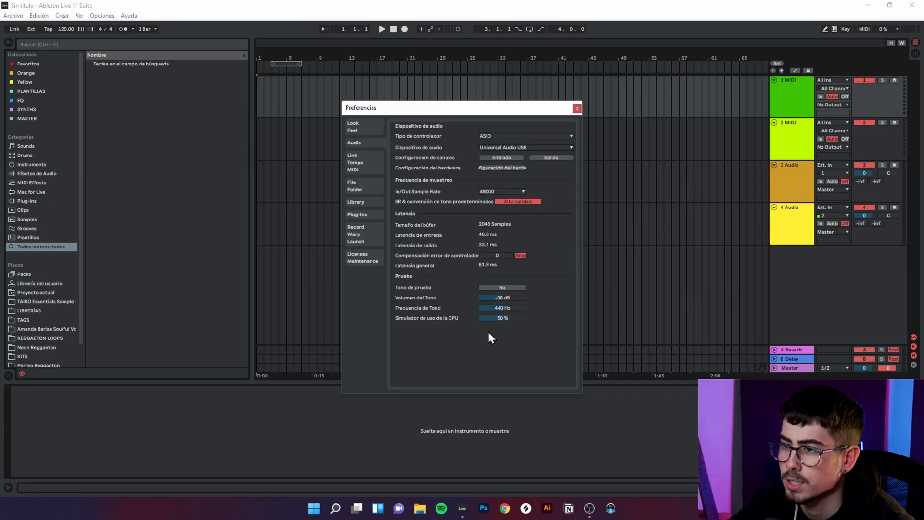
# Step: Inspect the input and output channel configurations of the audio interface, then close the preferences
pyautogui.click(508, 156)
pyautogui.moveTo(472, 109); pyautogui.dragTo(466, 126)
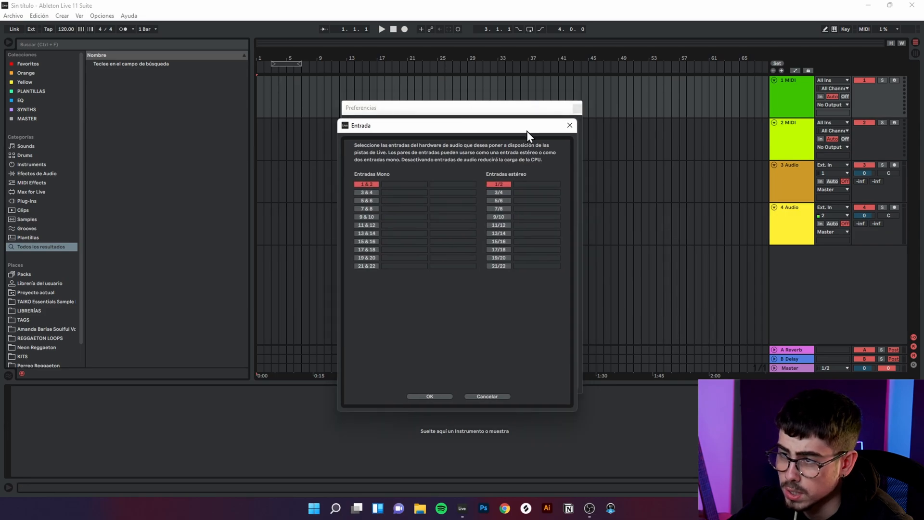
pyautogui.click(570, 125)
pyautogui.click(522, 164)
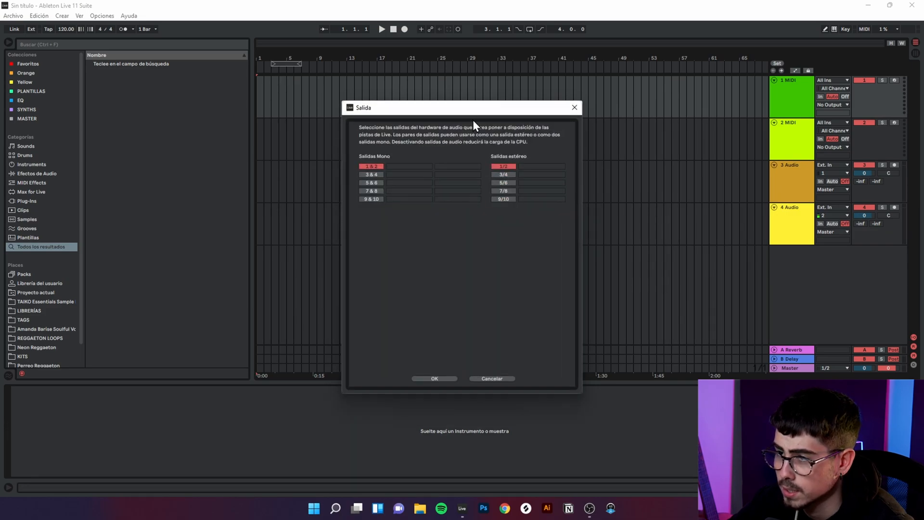
pyautogui.moveTo(469, 110); pyautogui.dragTo(447, 135)
pyautogui.click(551, 131)
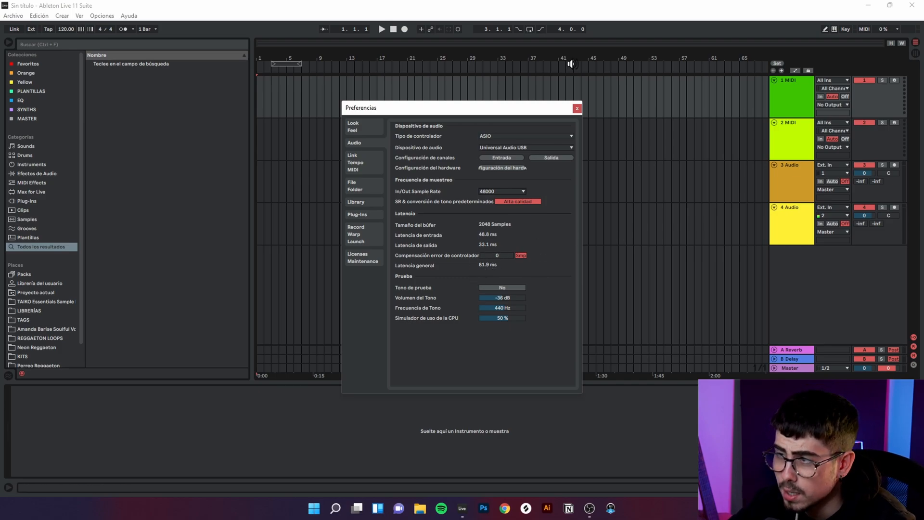
pyautogui.click(577, 109)
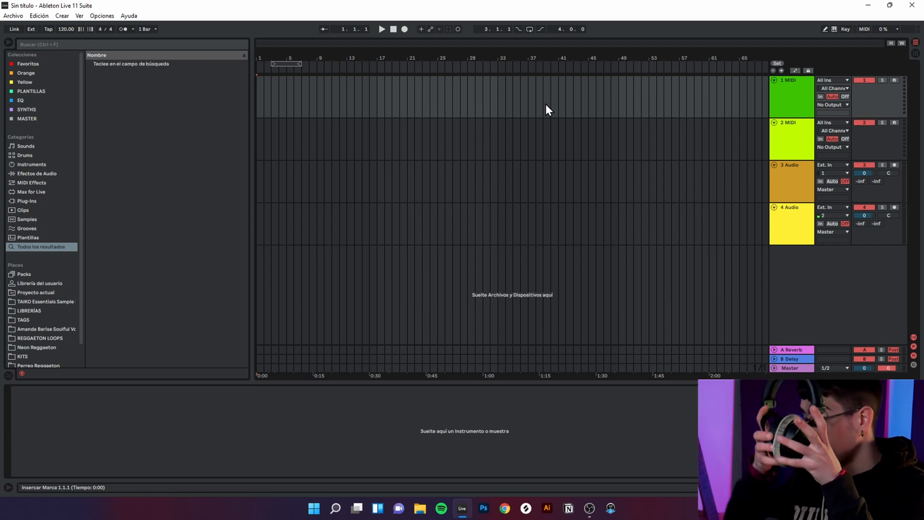
# Step: Arm the 4 Audio track for recording and delete the other three tracks above it
pyautogui.click(776, 238)
pyautogui.click(895, 207)
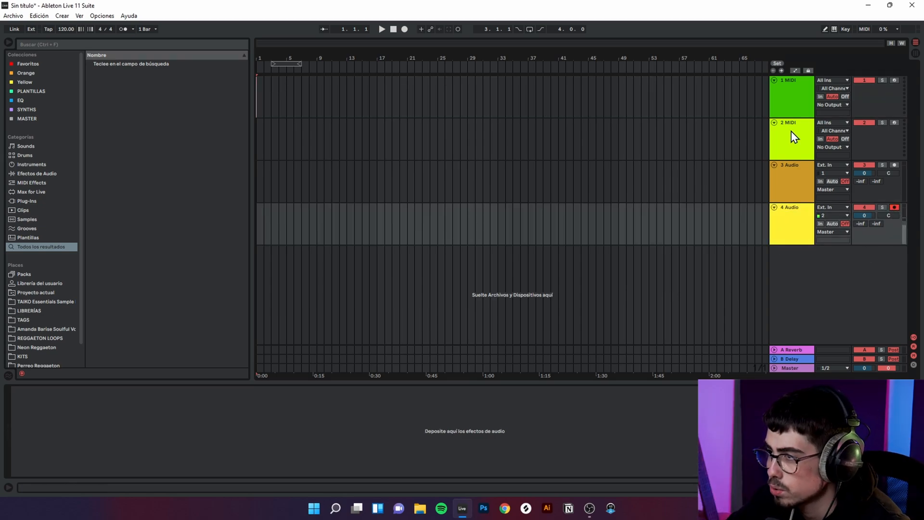
pyautogui.click(788, 114)
pyautogui.press('Delete')
pyautogui.press('Delete')
pyautogui.press('Delete')
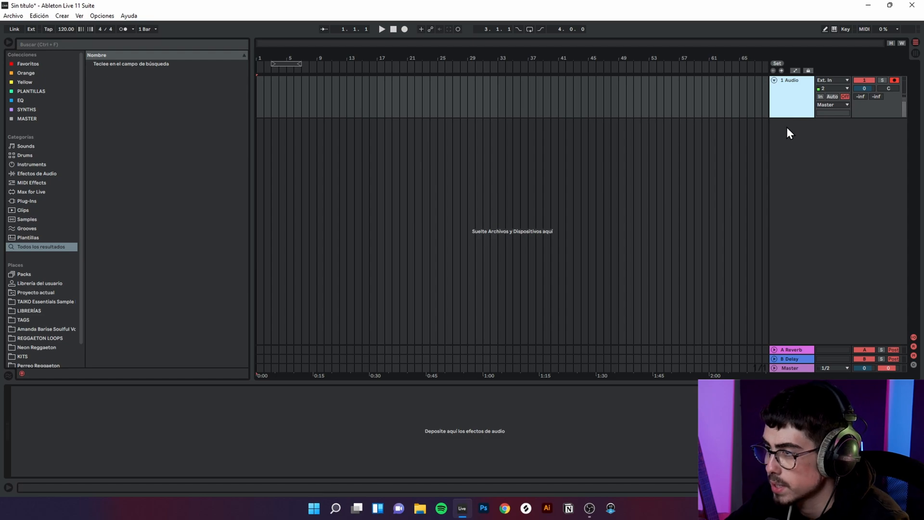
# Step: Insert a second audio track below the armed one and delete it again
pyautogui.rightClick(785, 143)
pyautogui.click(798, 148)
pyautogui.rightClick(800, 173)
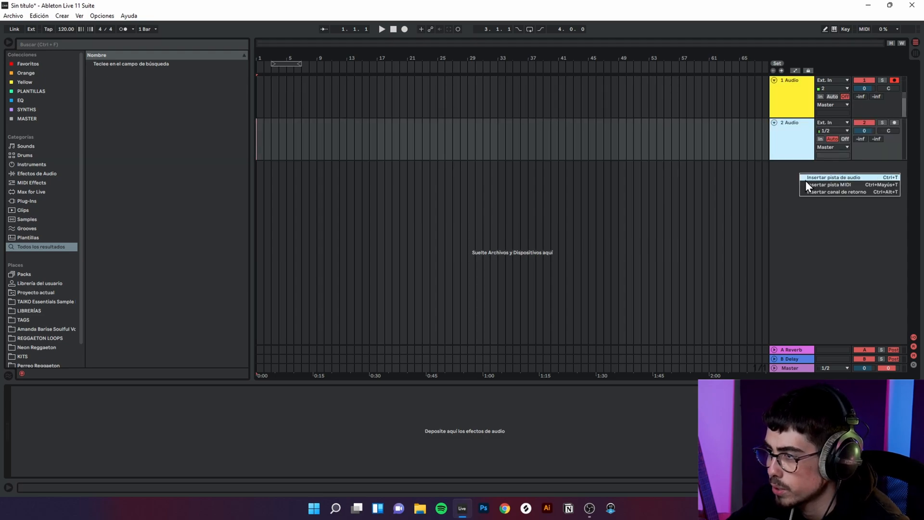
pyautogui.click(784, 153)
pyautogui.press('Delete')
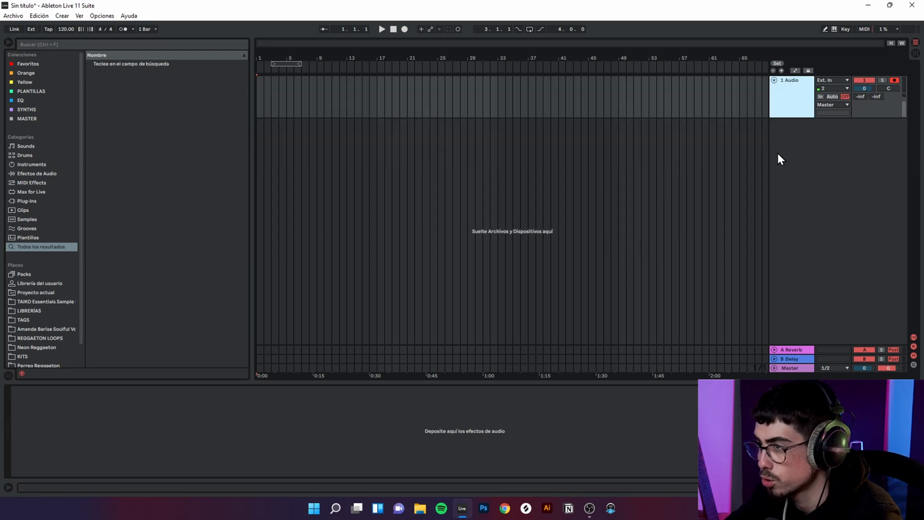
# Step: Set the armed audio track's monitoring to Auto and start playback to test the live input
pyautogui.click(891, 82)
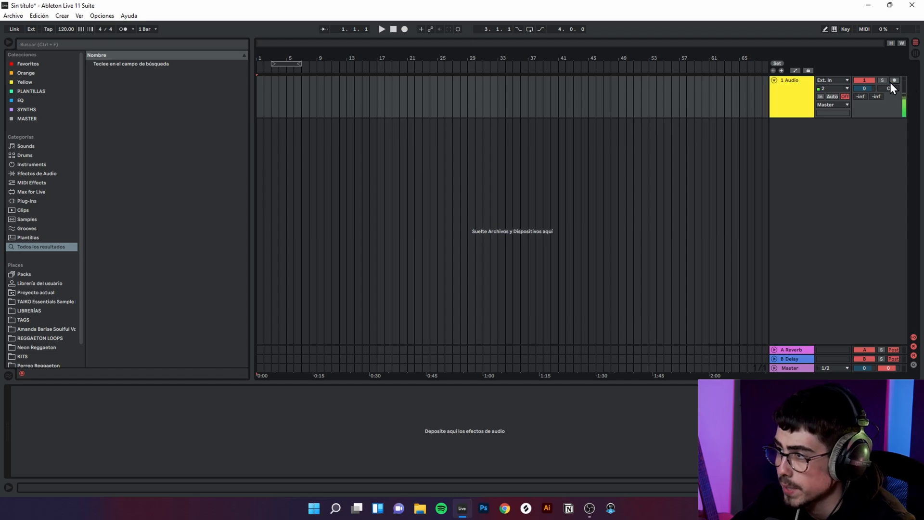
pyautogui.click(832, 96)
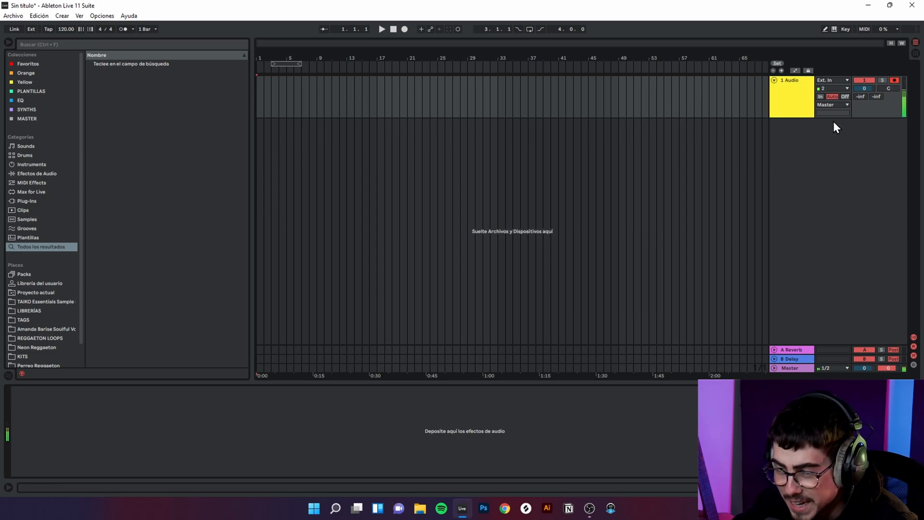
pyautogui.press('space')
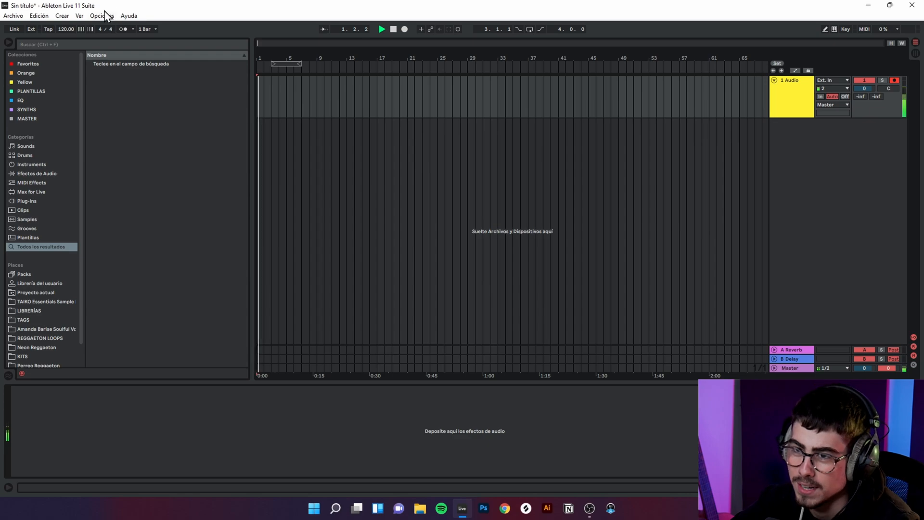
# Step: Set the buffer size to 256 samples in the audio interface's hardware configuration
pyautogui.click(102, 15)
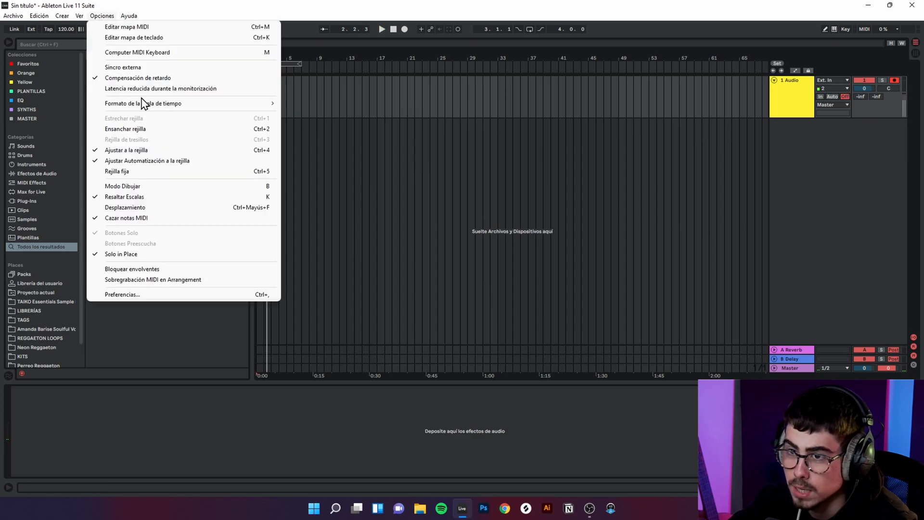
pyautogui.click(165, 294)
pyautogui.click(492, 169)
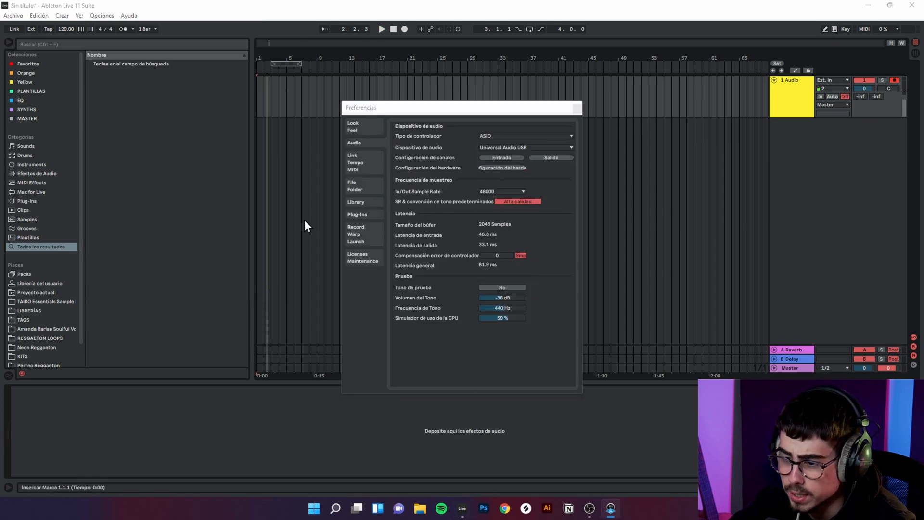
pyautogui.moveTo(0, 186); pyautogui.dragTo(439, 49)
pyautogui.click(416, 105)
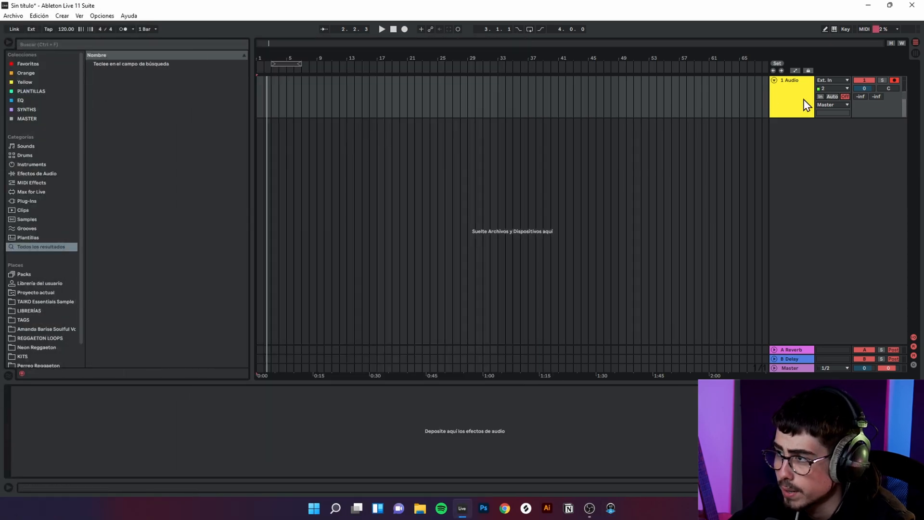
# Step: Test the live input with the audio track's monitoring on Auto, then switch monitoring to Off
pyautogui.click(833, 97)
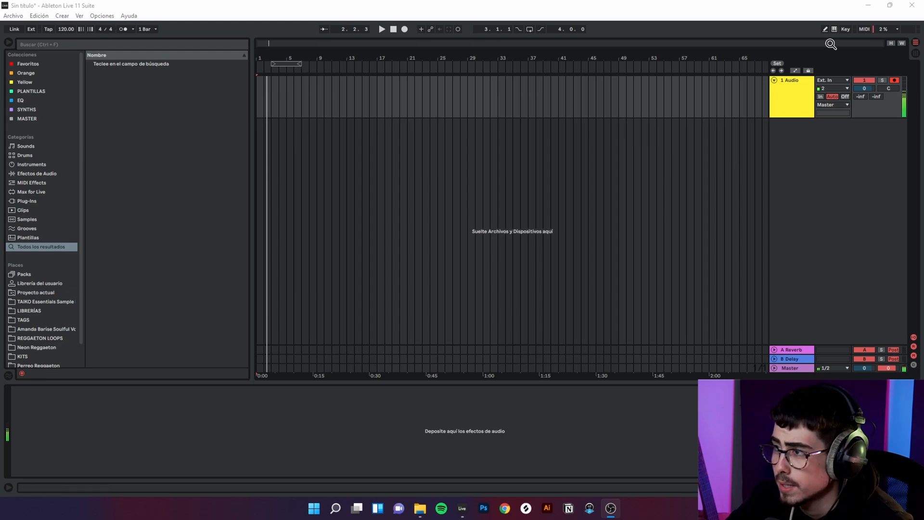
pyautogui.click(846, 96)
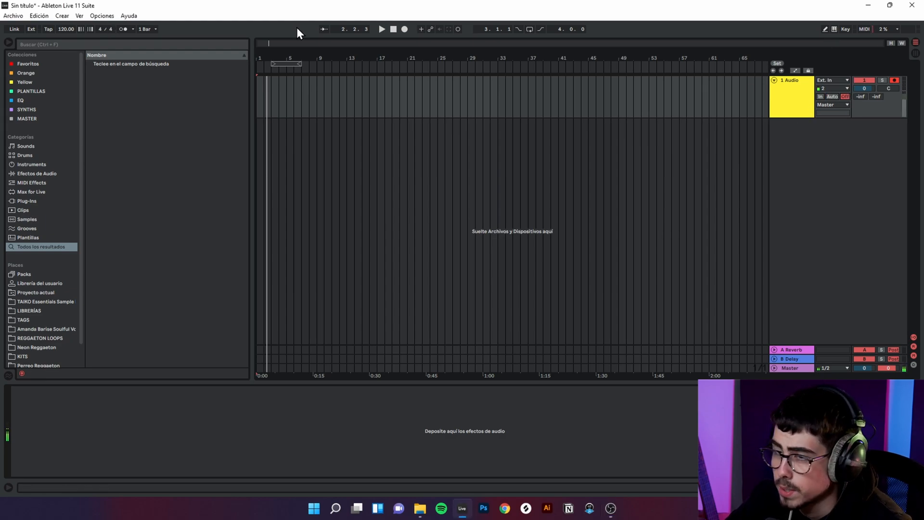
# Step: Check the buffer size and latency values in the audio preferences, then close them
pyautogui.click(101, 16)
pyautogui.click(150, 296)
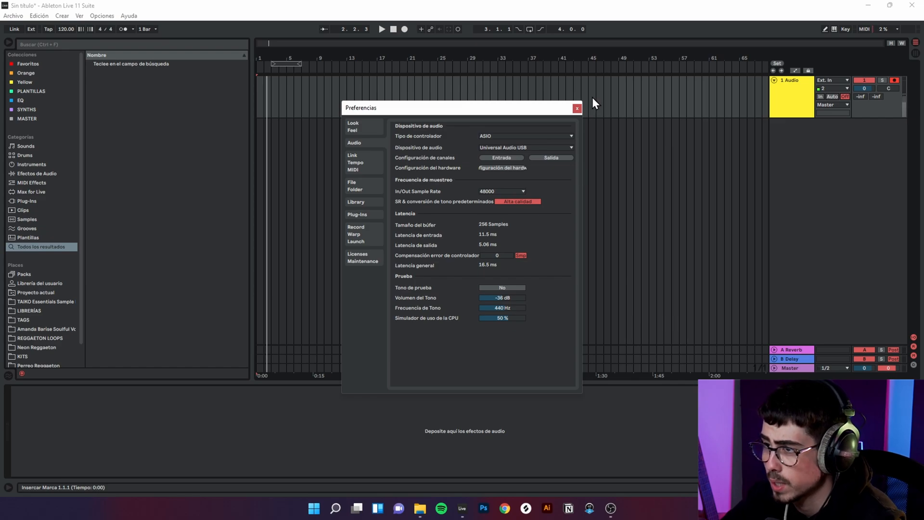
pyautogui.click(578, 109)
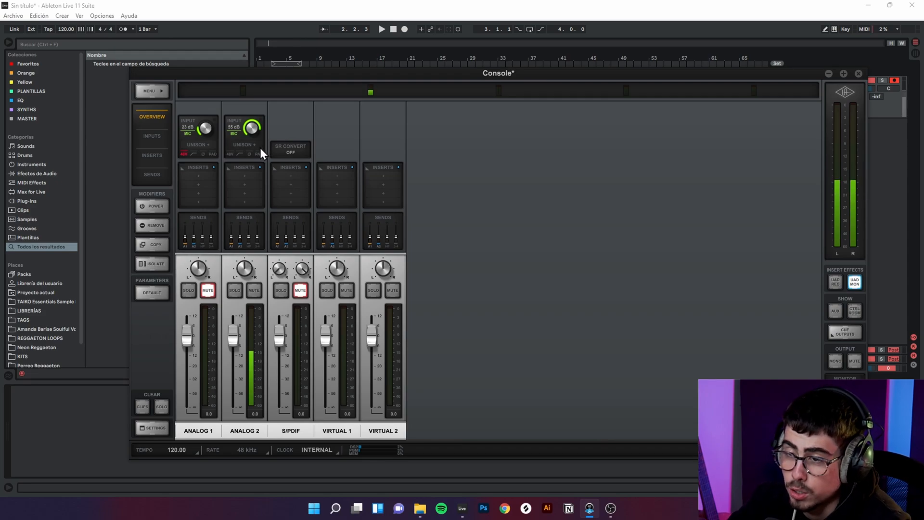
# Step: Look through the insert plug-ins for ANALOG 2 in the UA Console, mute that channel and close the Console
pyautogui.click(237, 175)
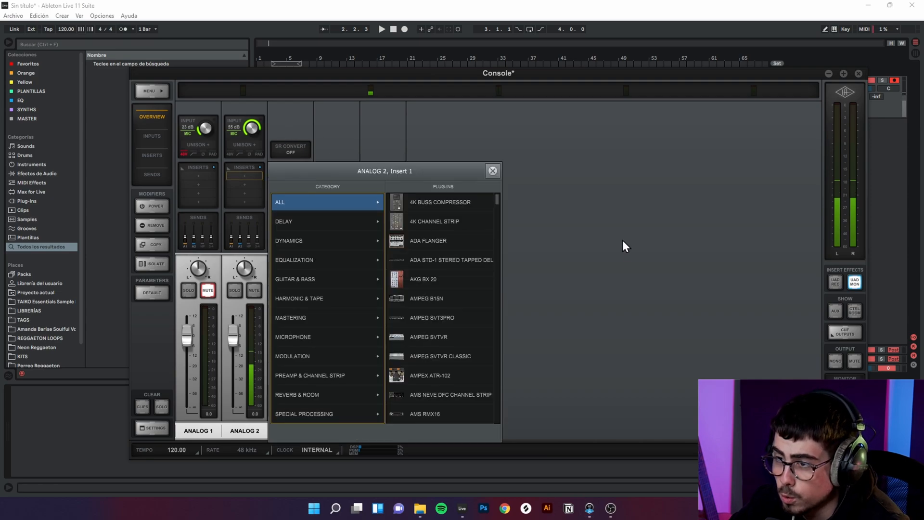
pyautogui.click(623, 242)
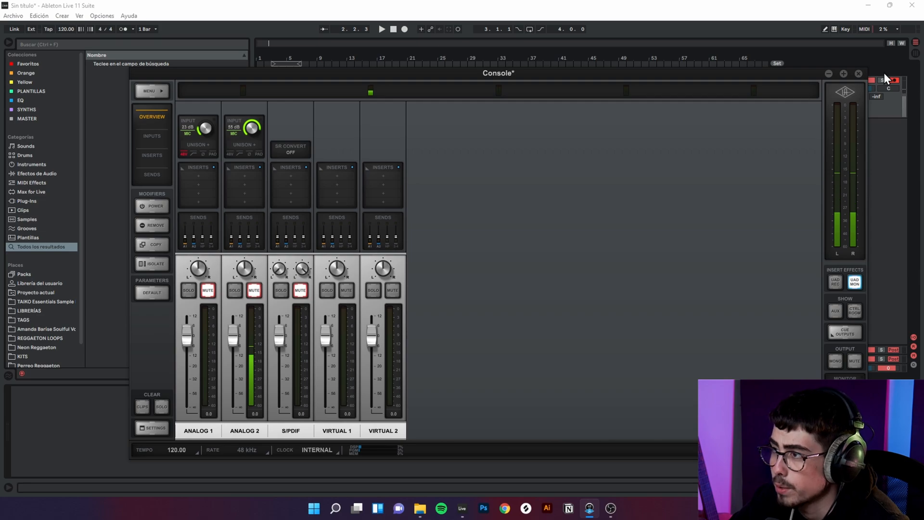
pyautogui.click(859, 73)
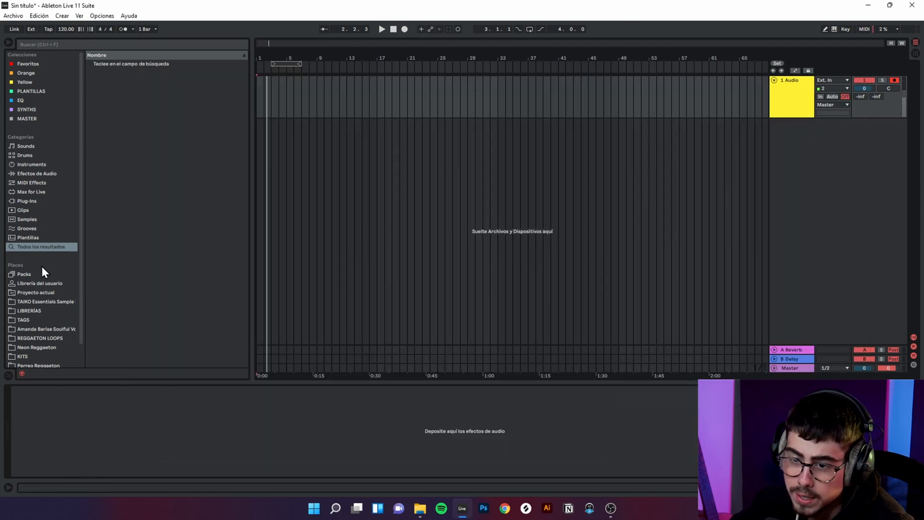
pyautogui.scroll(-2, 34, 299)
pyautogui.click(35, 353)
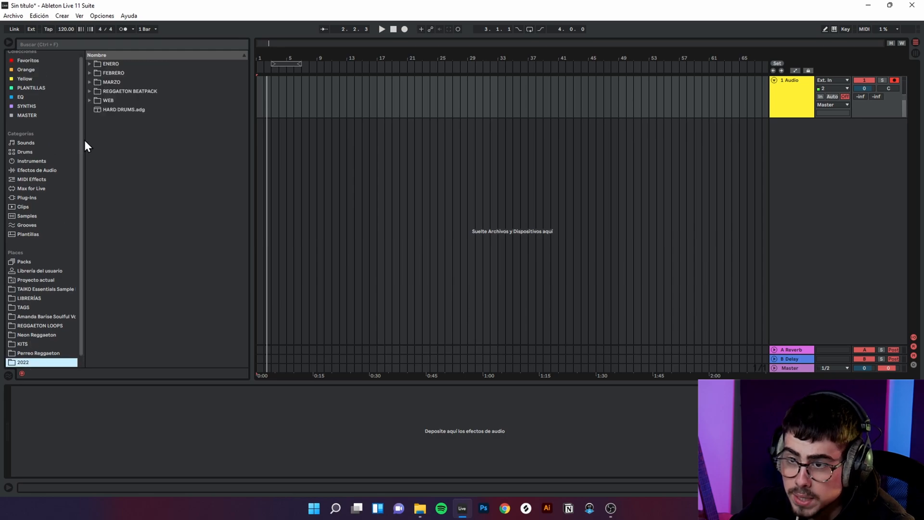
pyautogui.click(91, 93)
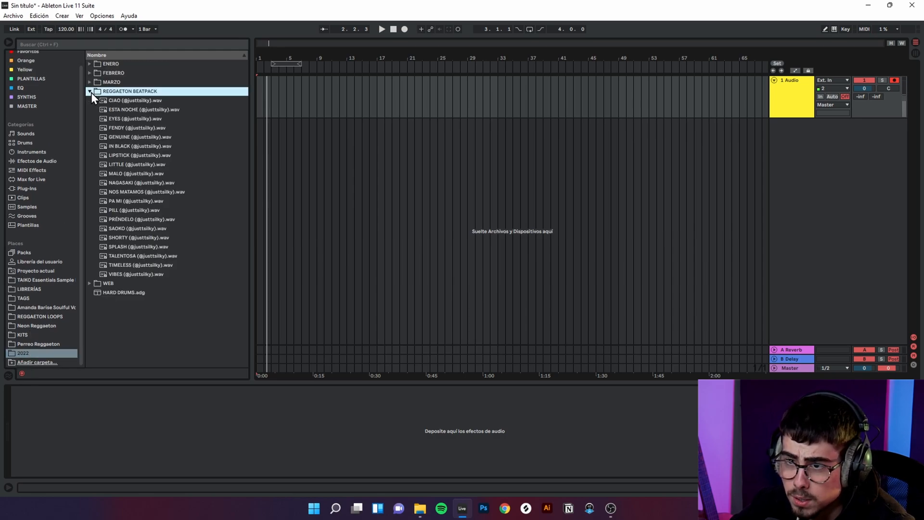
pyautogui.press('Down')
pyautogui.press('Down')
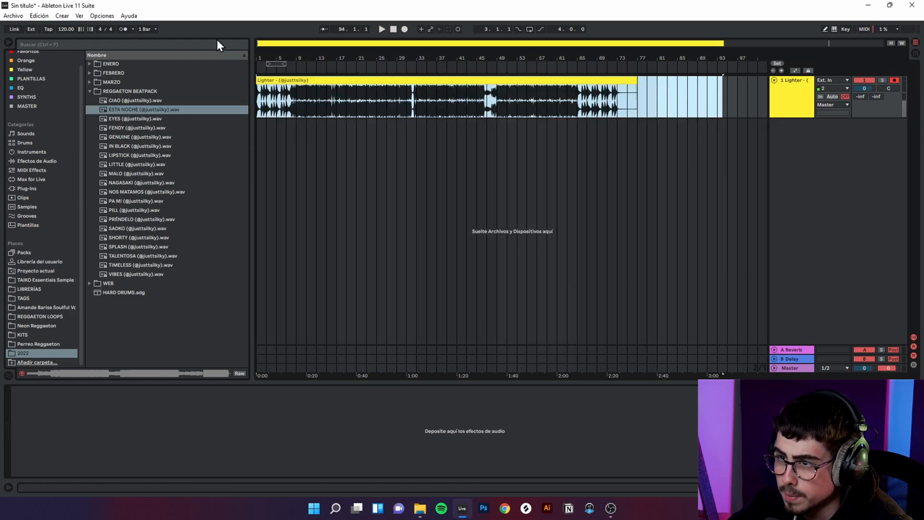
# Step: Set the project tempo to 98 BPM to match the Lighter clip and toggle the clip's Warp setting
pyautogui.moveTo(286, 42)
pyautogui.mouseDown()
pyautogui.moveTo(288, 72)
pyautogui.moveTo(287, 41)
pyautogui.mouseUp()
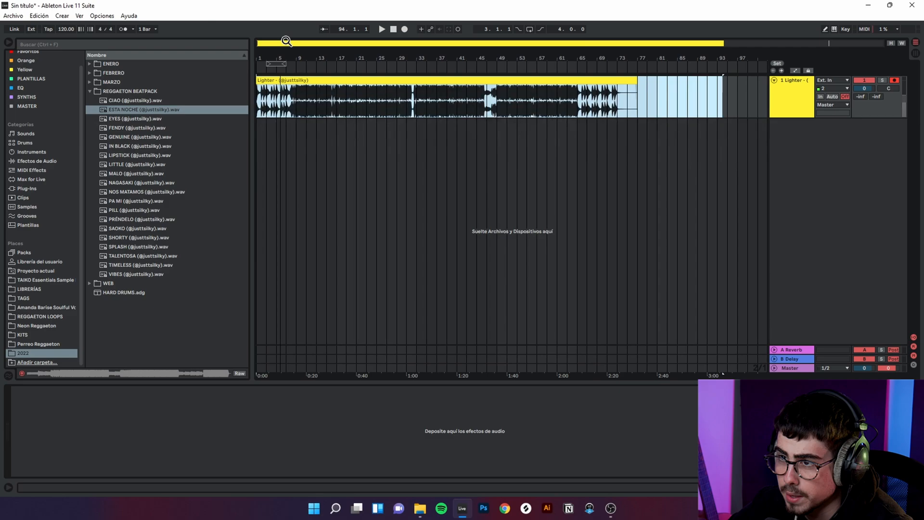
pyautogui.doubleClick(320, 80)
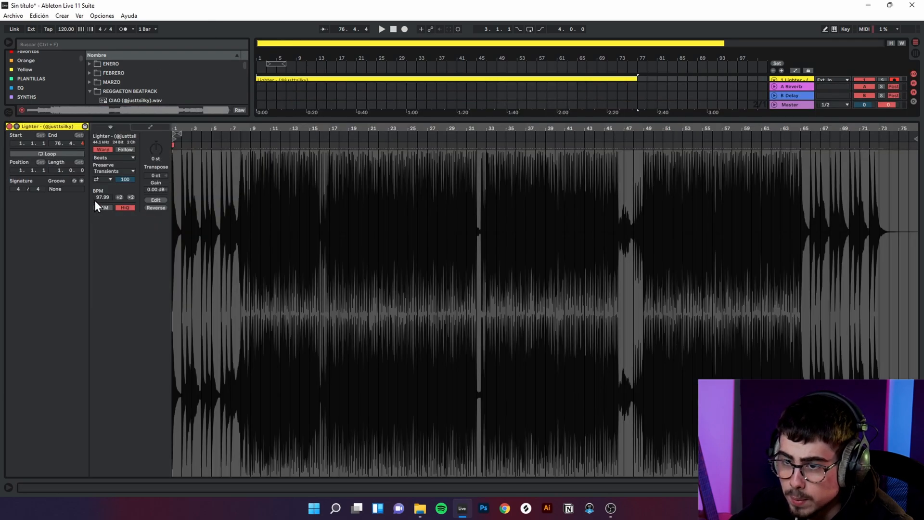
pyautogui.moveTo(67, 30); pyautogui.dragTo(66, 51)
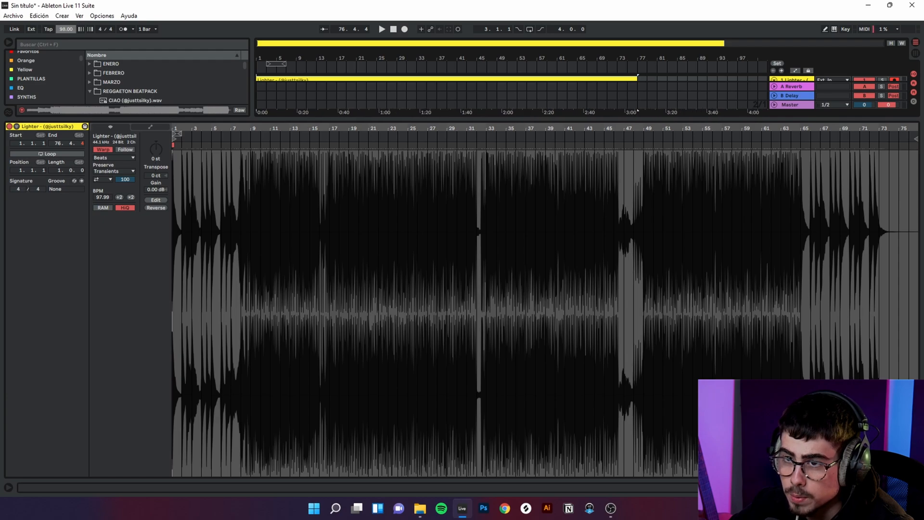
pyautogui.click(103, 150)
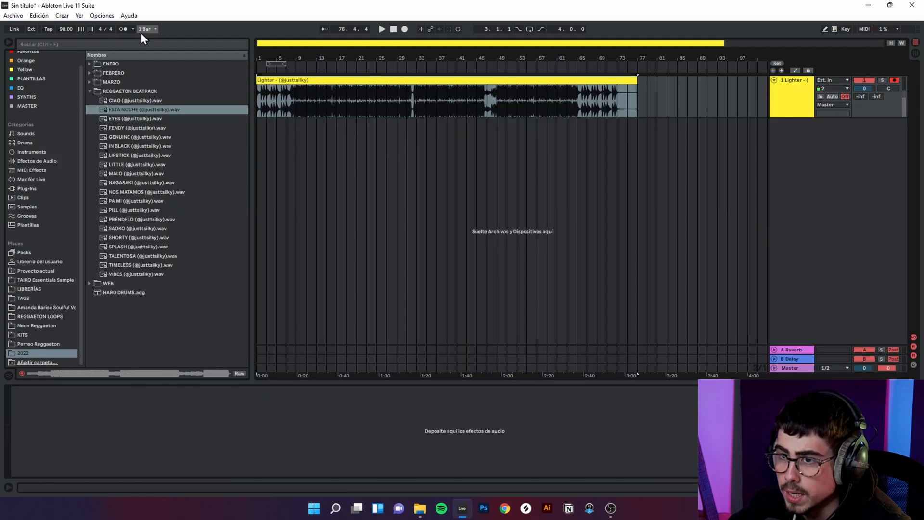
# Step: Turn on the metronome and play the Lighter beat from the start of the arrangement
pyautogui.press('space')
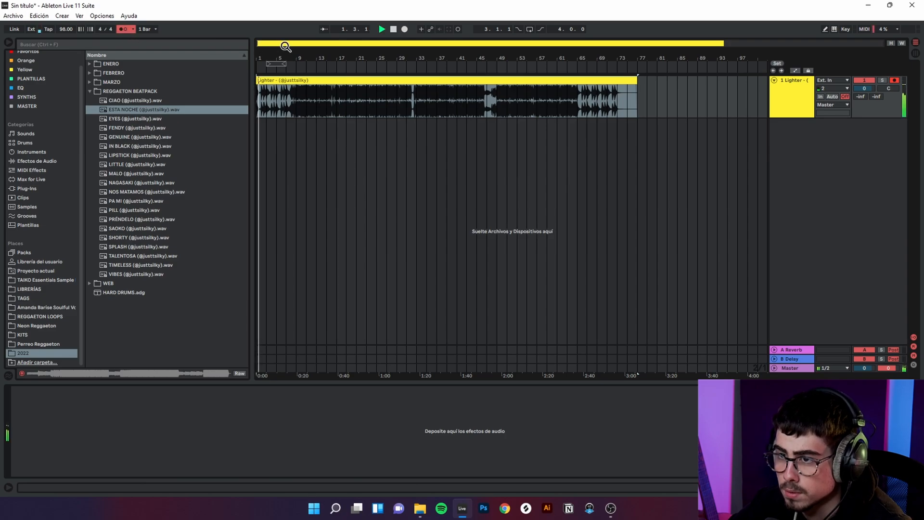
pyautogui.moveTo(286, 46)
pyautogui.mouseDown()
pyautogui.moveTo(285, 90)
pyautogui.moveTo(290, 43)
pyautogui.mouseUp()
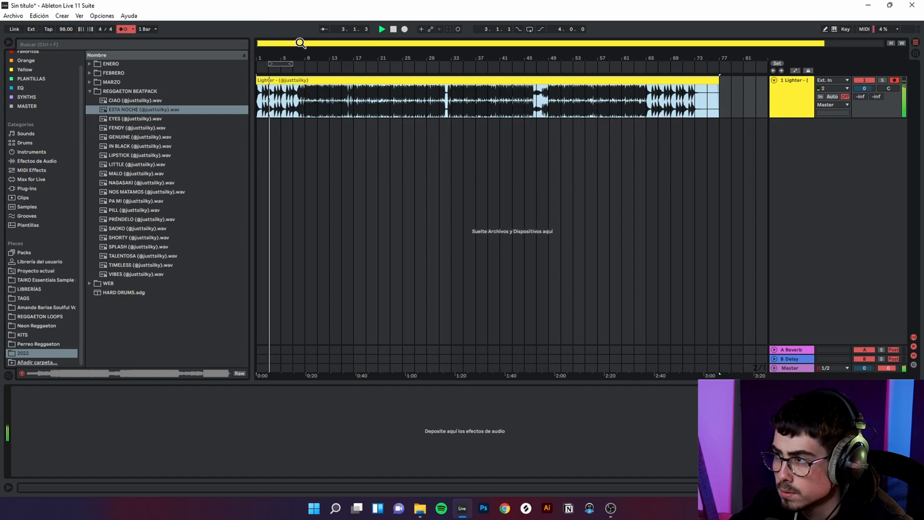
# Step: Play the Lighter beat from bar 9, turn off the metronome and stop playback
pyautogui.click(308, 101)
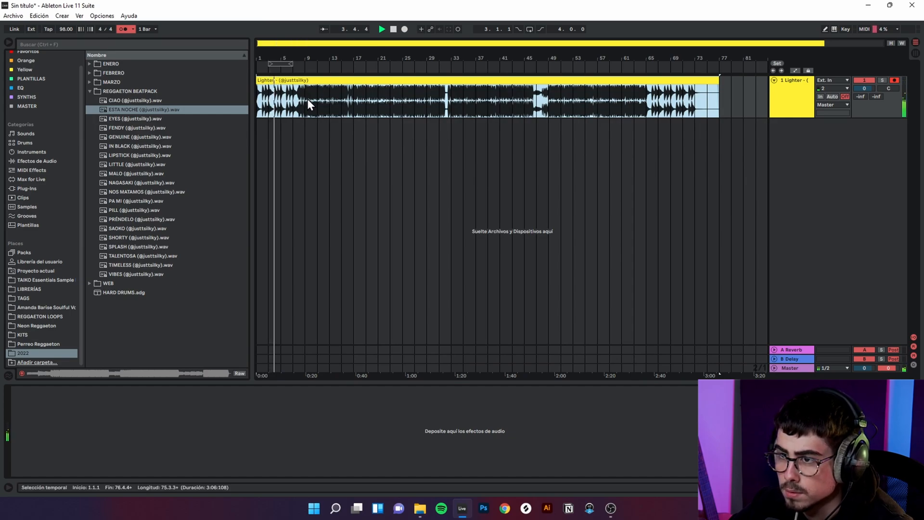
pyautogui.press('space')
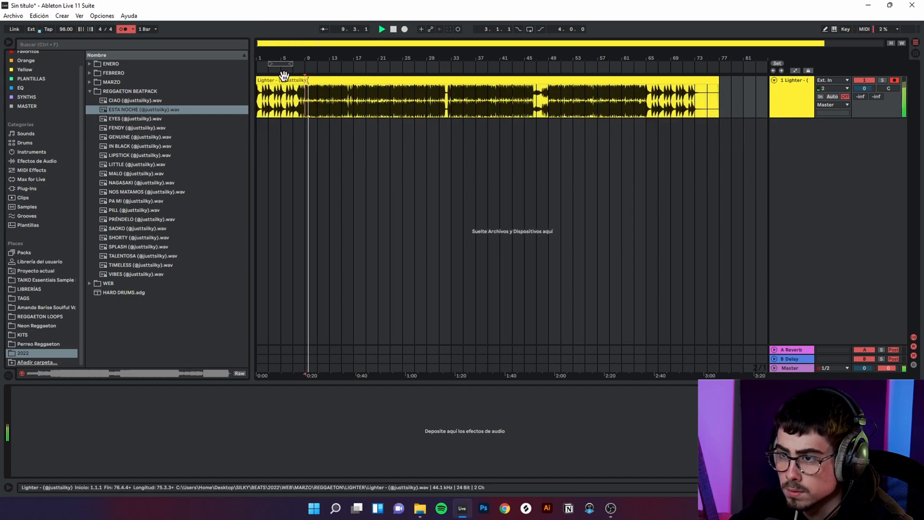
pyautogui.click(126, 29)
pyautogui.press('space')
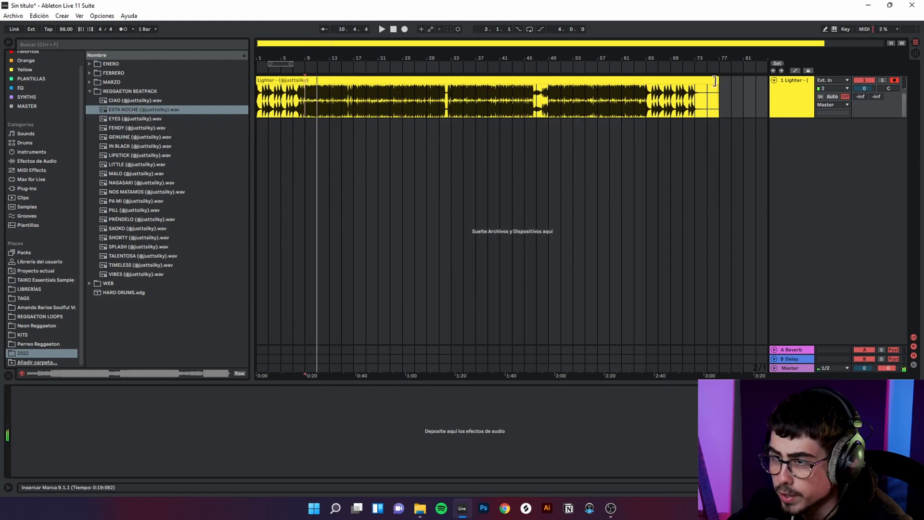
# Step: Disarm the Lighter track and set its audio input to No Input
pyautogui.click(807, 79)
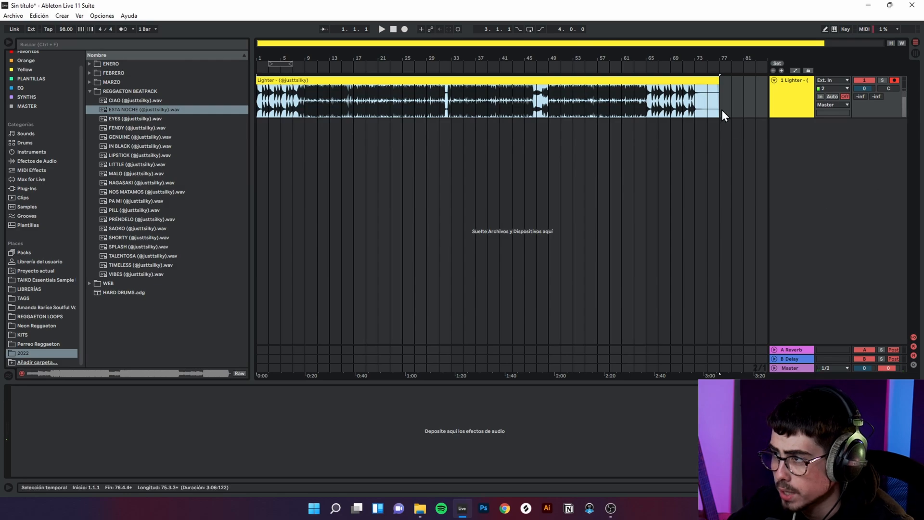
pyautogui.click(896, 80)
pyautogui.click(844, 88)
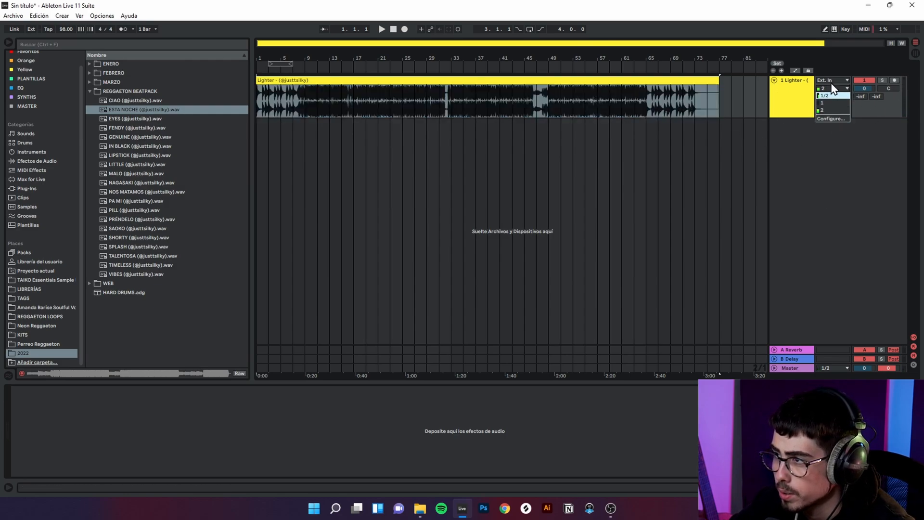
pyautogui.click(831, 80)
pyautogui.click(838, 136)
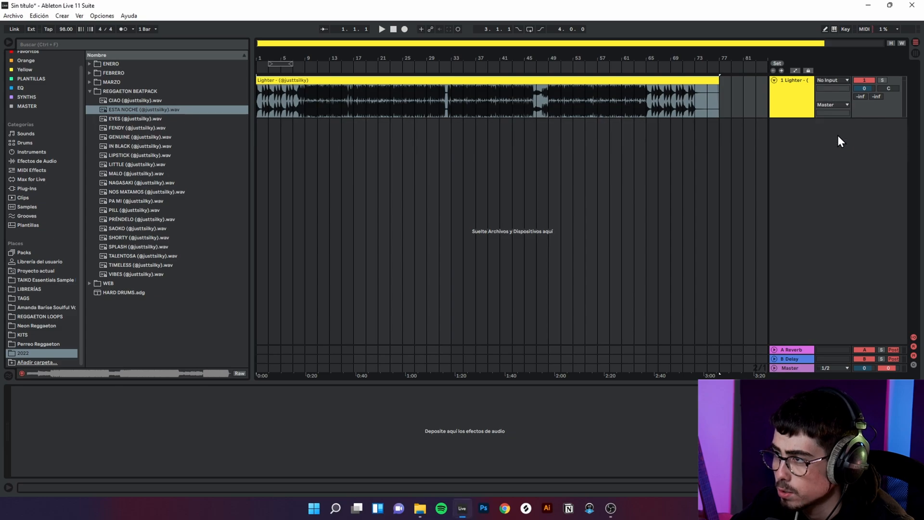
pyautogui.click(687, 80)
pyautogui.click(840, 166)
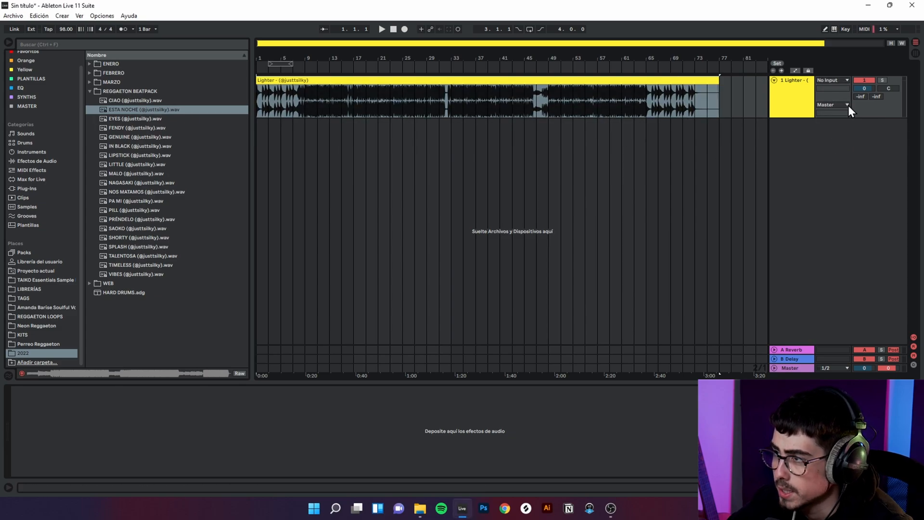
# Step: Insert a new audio track below the beat, arm it for recording and set its input channel to 2
pyautogui.rightClick(809, 144)
pyautogui.click(819, 147)
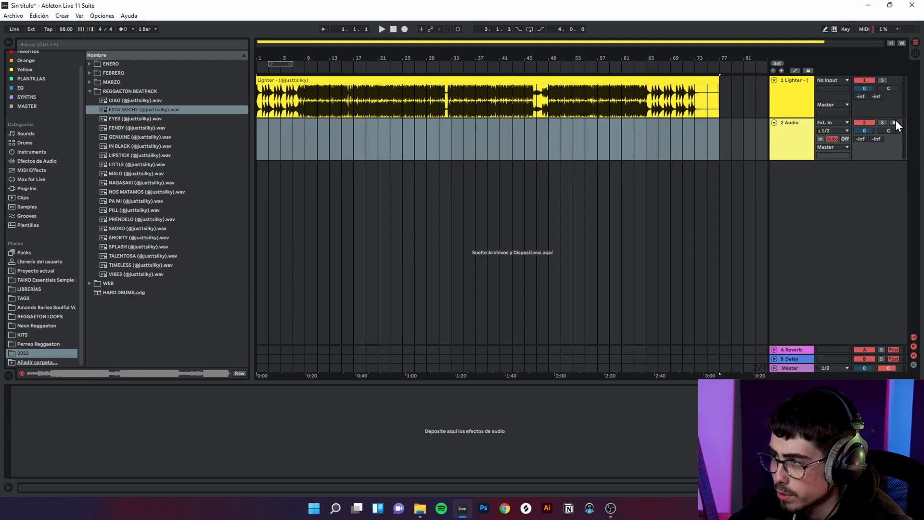
pyautogui.click(822, 131)
pyautogui.click(823, 152)
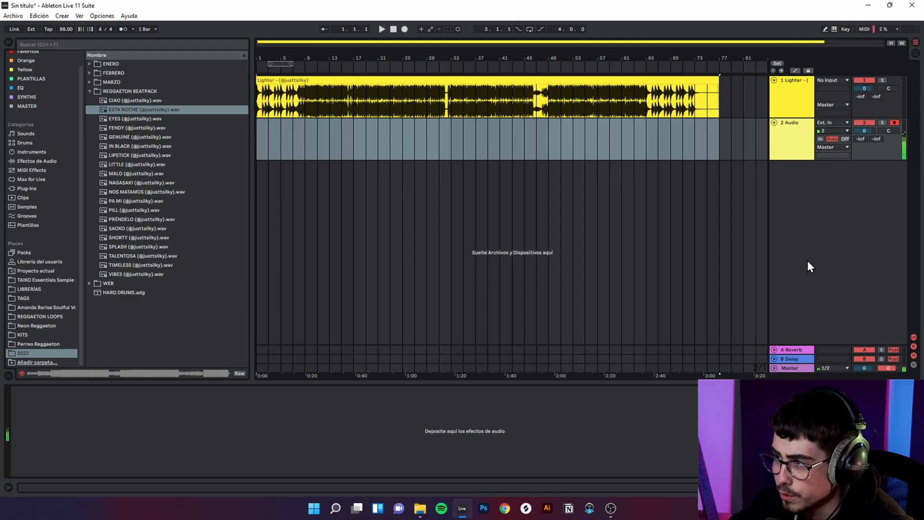
pyautogui.click(826, 130)
pyautogui.click(825, 130)
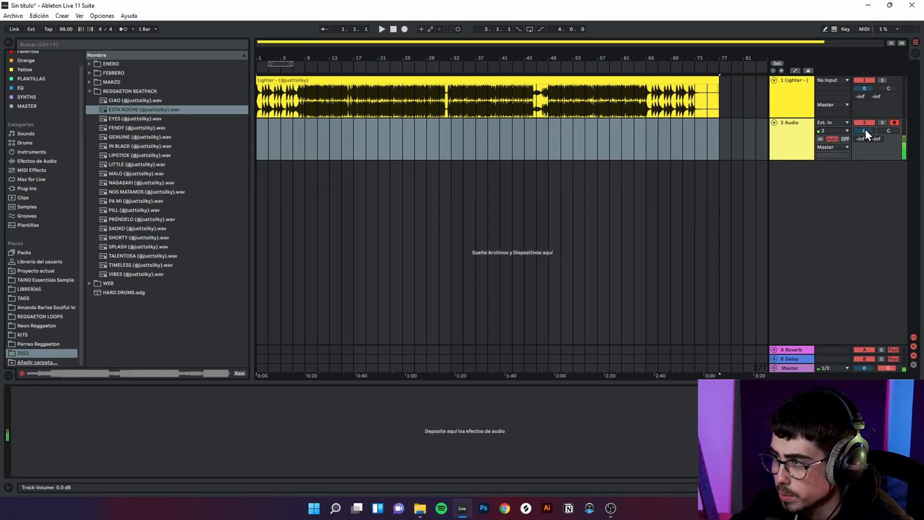
# Step: Try the In monitoring mode on the new audio track and set its monitoring to Off
pyautogui.click(836, 130)
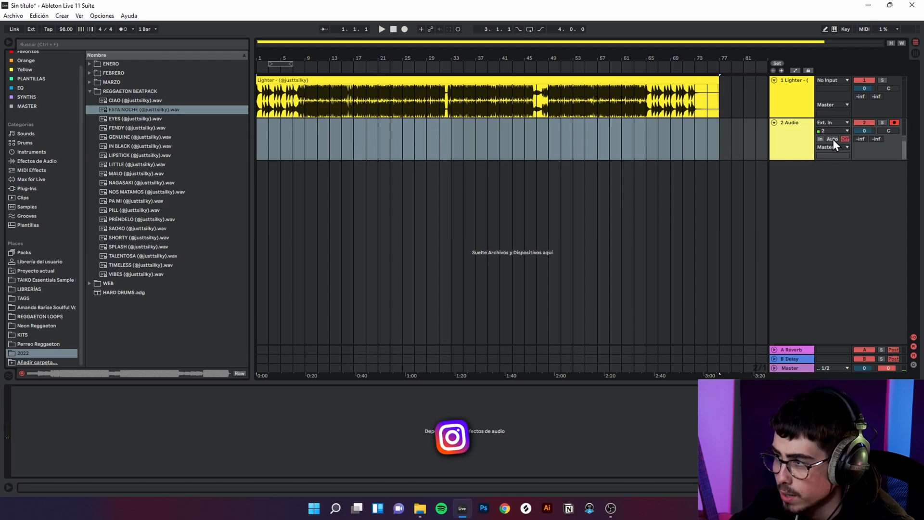
pyautogui.click(828, 153)
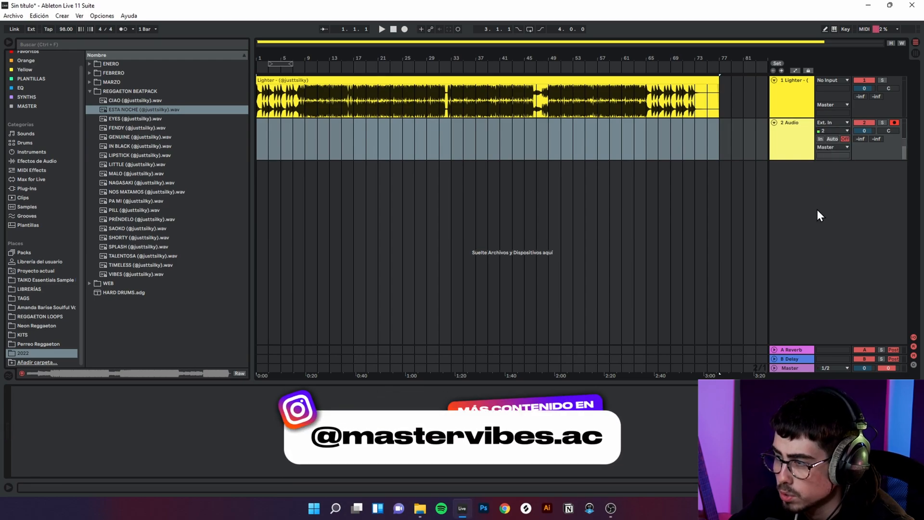
pyautogui.click(833, 139)
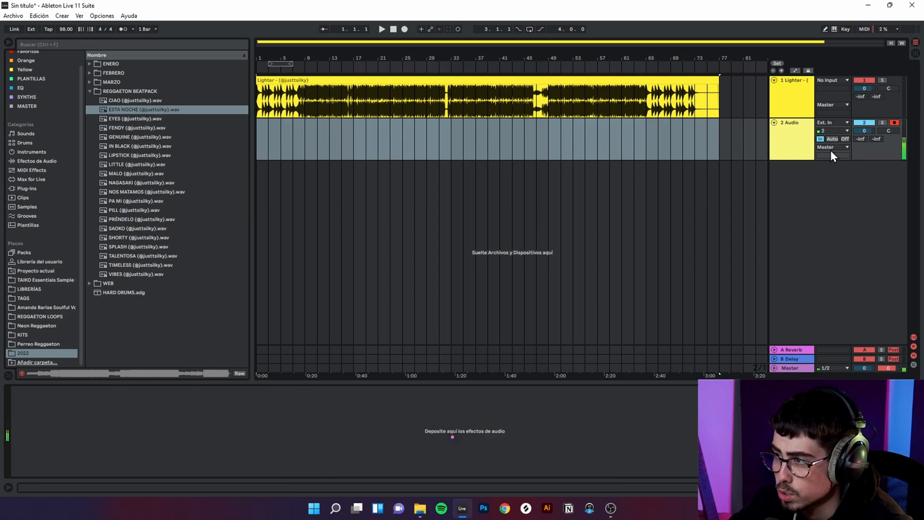
pyautogui.click(845, 139)
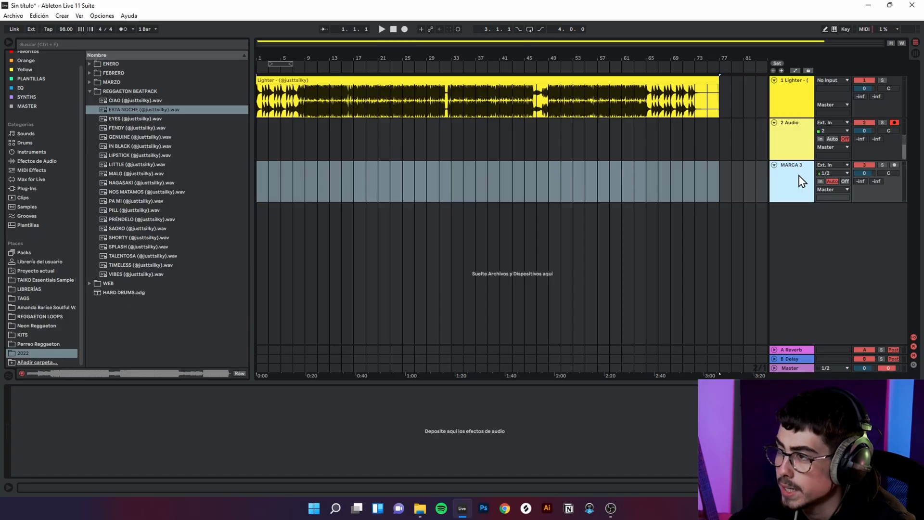
# Step: Delete the extra third track and switch the armed second track's monitoring back to Off
pyautogui.press('Delete')
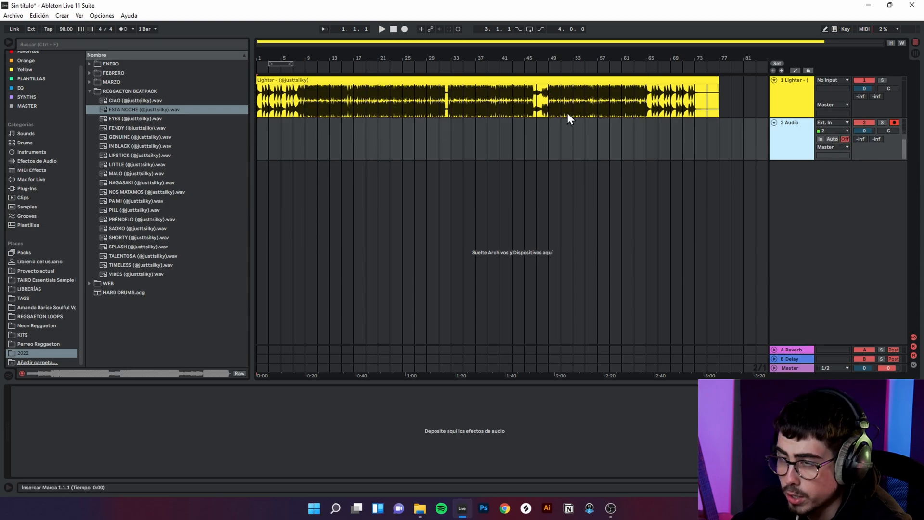
pyautogui.click(895, 123)
pyautogui.click(895, 123)
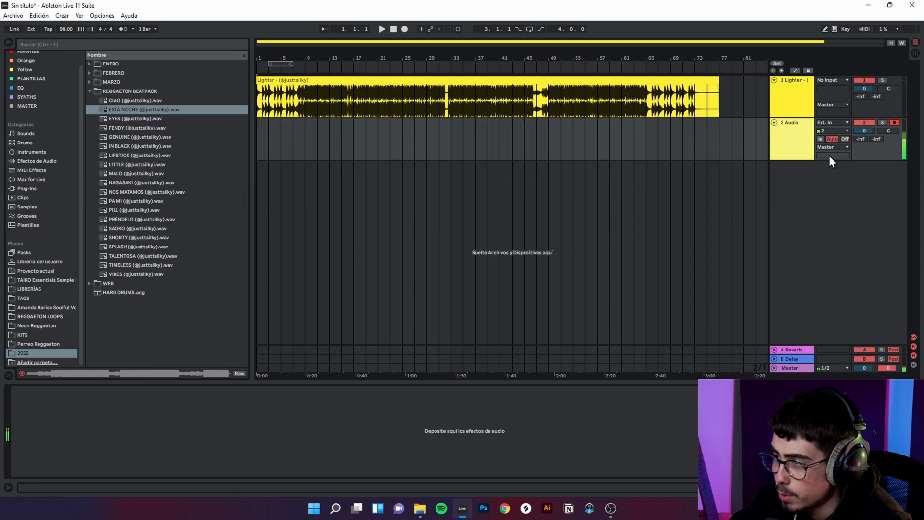
pyautogui.click(845, 138)
pyautogui.click(779, 154)
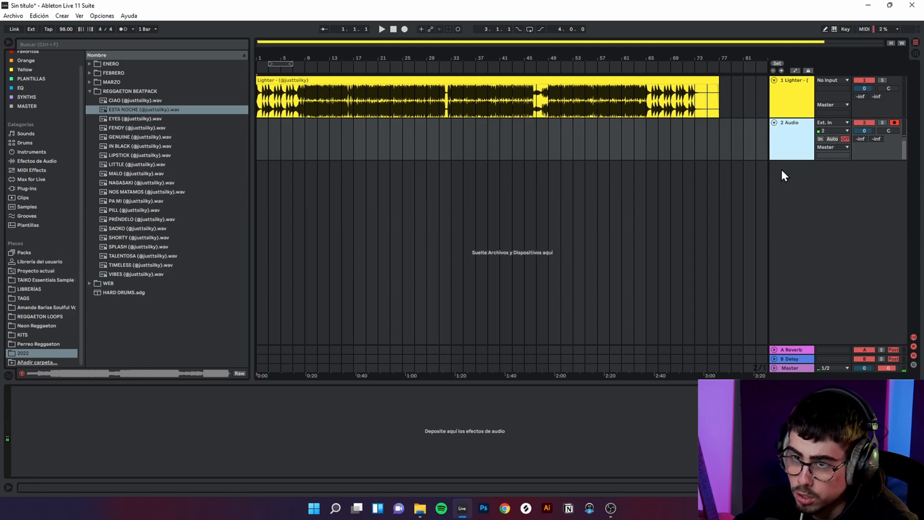
# Step: Search the Favoritos collection for "CLA" and load CLA Vocals Mono/Stereo onto the second audio track
pyautogui.scroll(1, 10, 89)
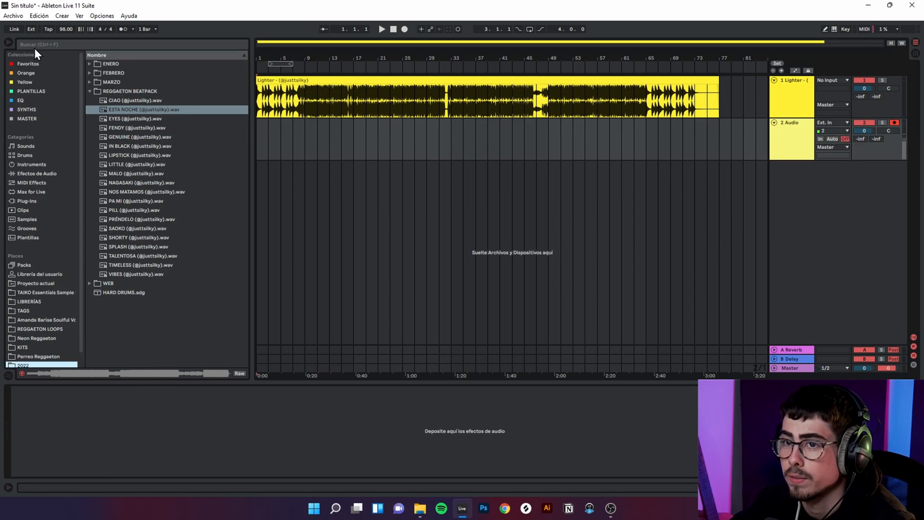
pyautogui.click(34, 47)
pyautogui.write('CLA')
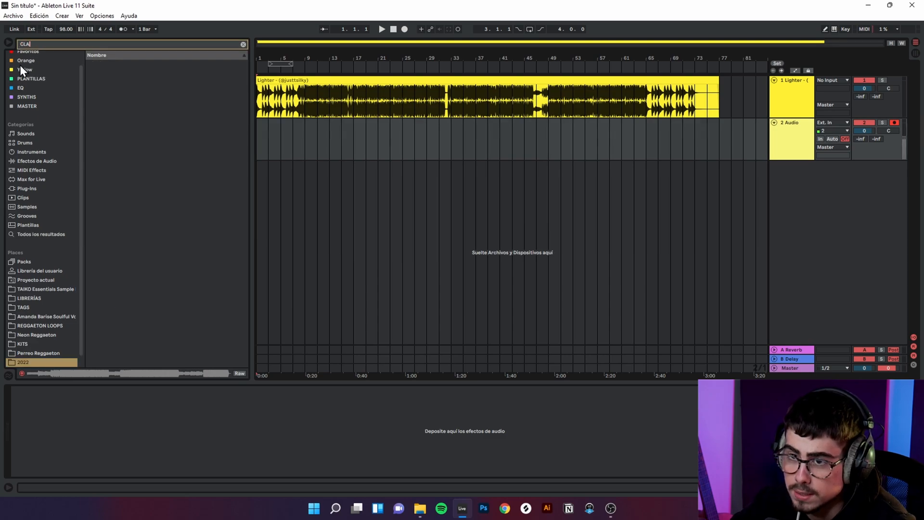
pyautogui.click(25, 72)
pyautogui.click(47, 64)
pyautogui.moveTo(109, 67); pyautogui.dragTo(310, 147)
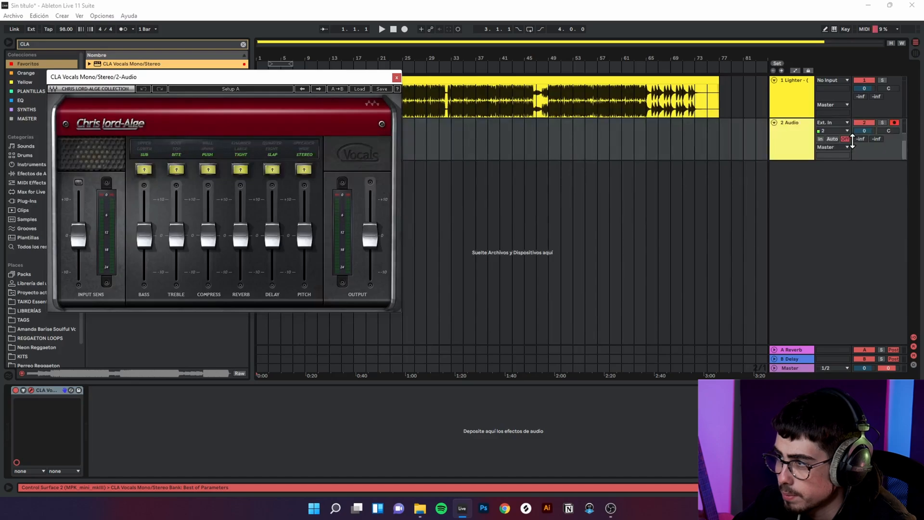
# Step: Monitor the track with Auto, set the plug-in's reverb to Chamber at a lower level and disable Compress, Treble and Bass
pyautogui.click(832, 139)
pyautogui.click(242, 143)
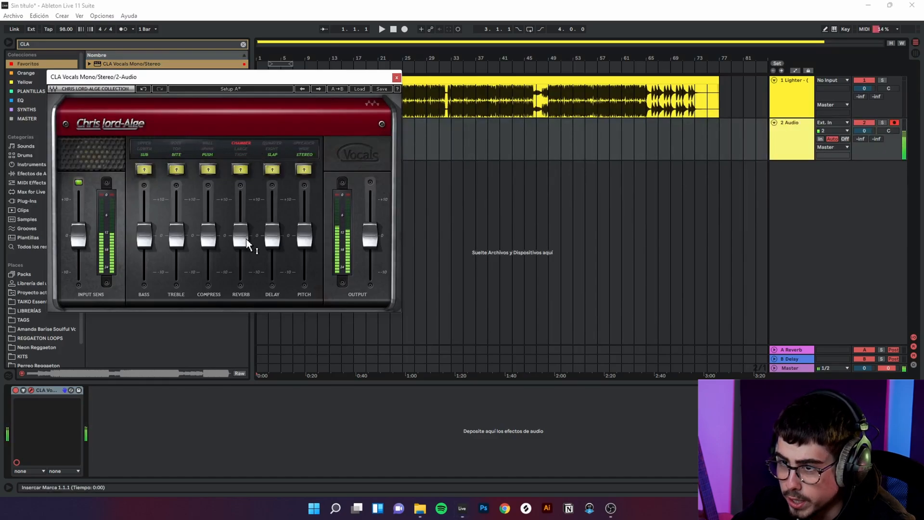
pyautogui.moveTo(240, 235); pyautogui.dragTo(240, 250)
pyautogui.click(208, 169)
pyautogui.click(177, 169)
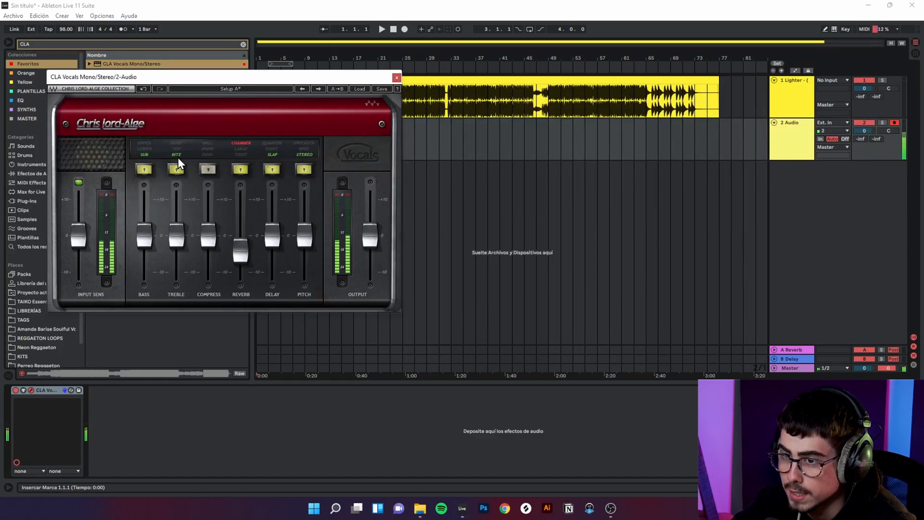
pyautogui.click(144, 168)
# Step: Set the vocal track's monitoring to Off and check the latency values in the audio preferences
pyautogui.click(100, 17)
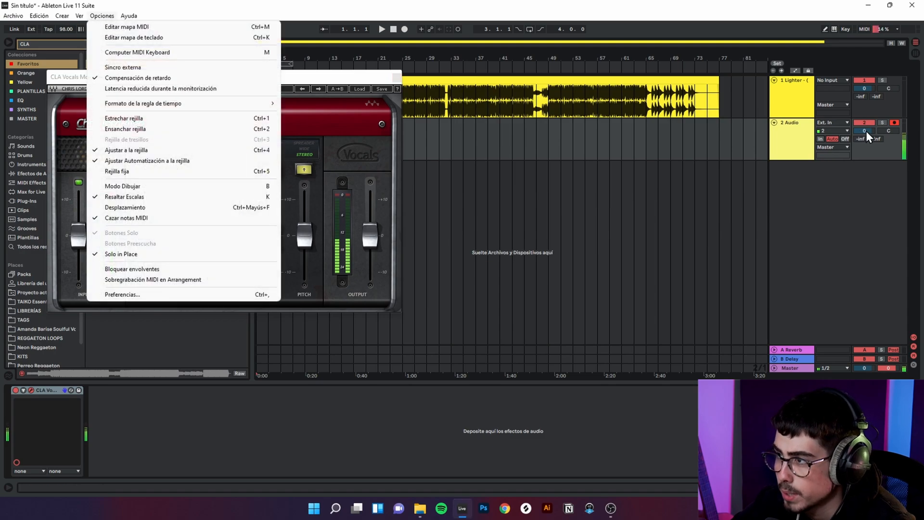
pyautogui.click(845, 139)
pyautogui.click(101, 15)
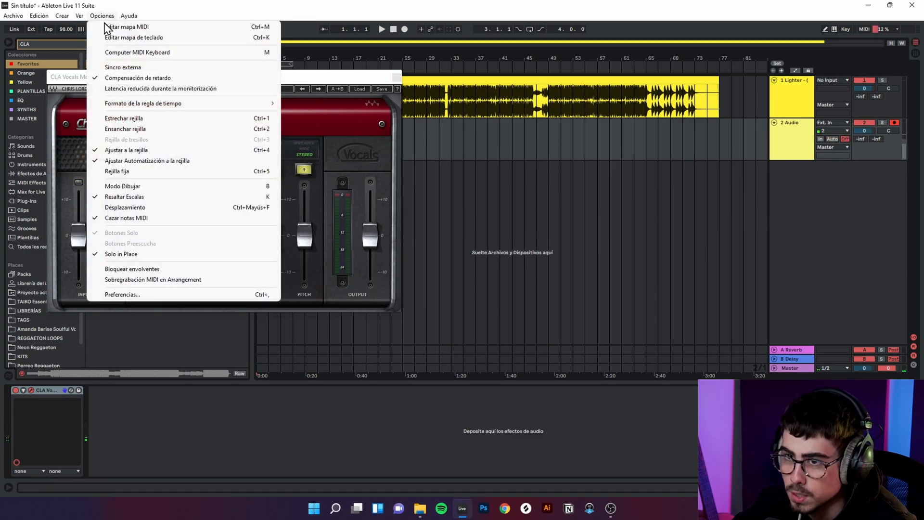
pyautogui.click(167, 292)
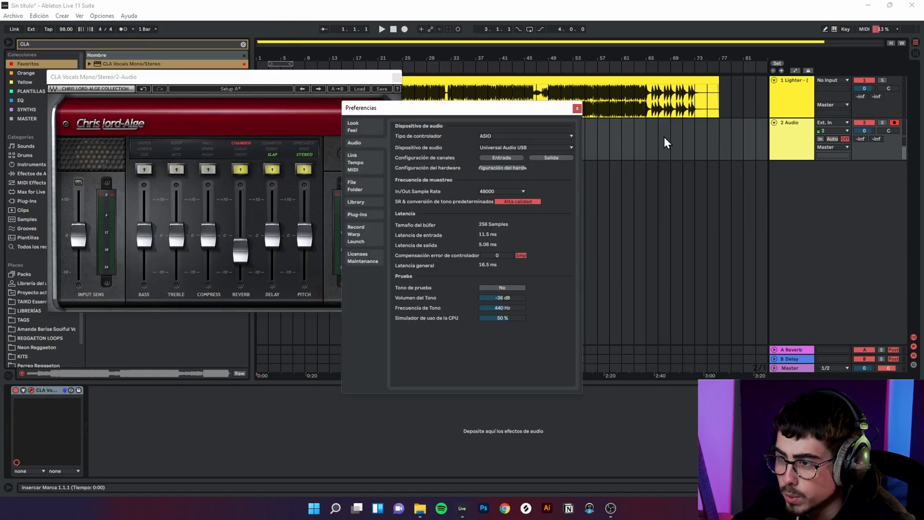
pyautogui.click(577, 108)
# Step: Close the CLA Vocals plug-in window and recheck the latency values in the audio preferences
pyautogui.moveTo(267, 79); pyautogui.dragTo(485, 115)
pyautogui.click(816, 131)
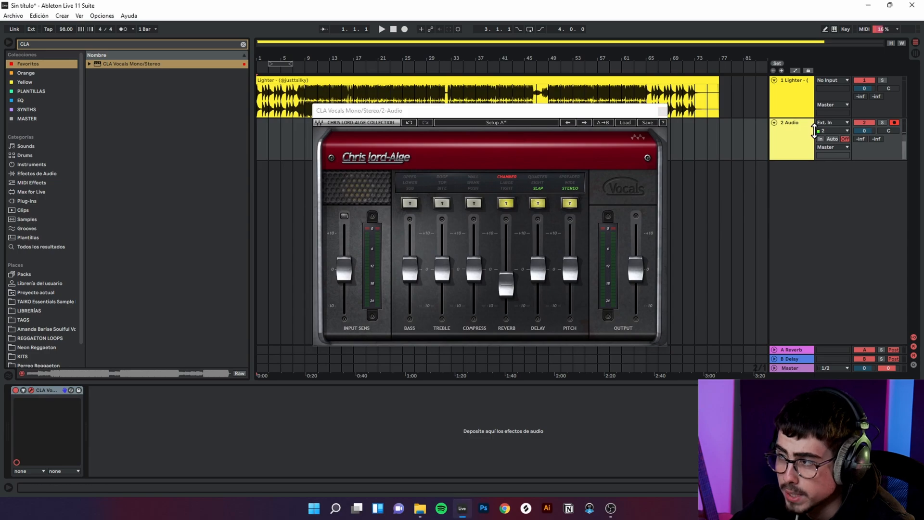
pyautogui.click(106, 389)
pyautogui.click(663, 111)
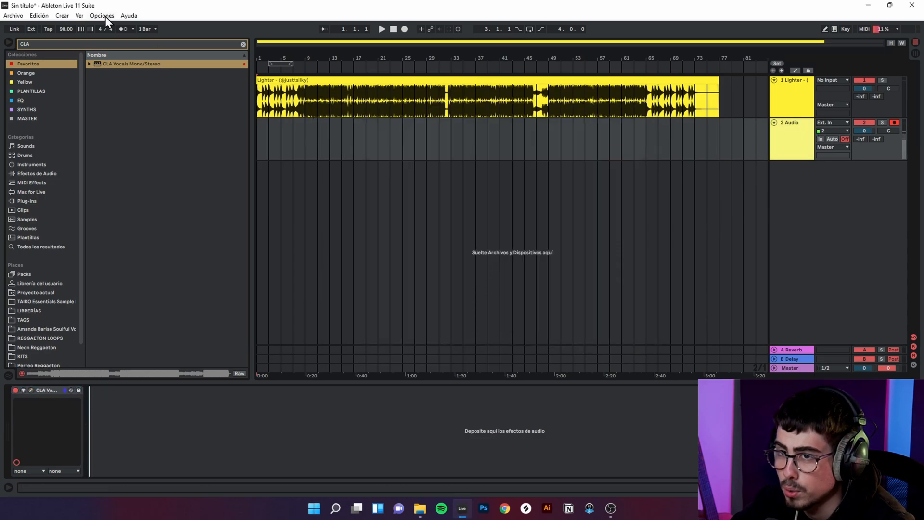
pyautogui.click(104, 16)
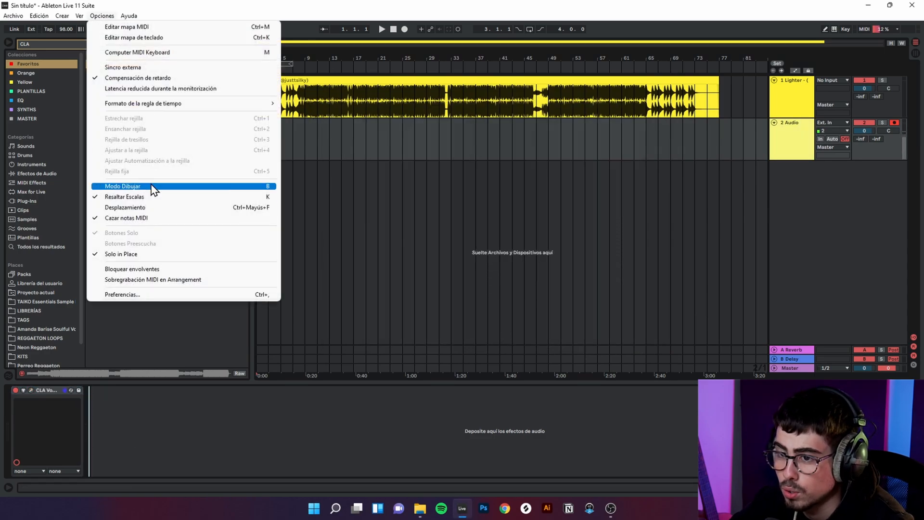
pyautogui.click(149, 294)
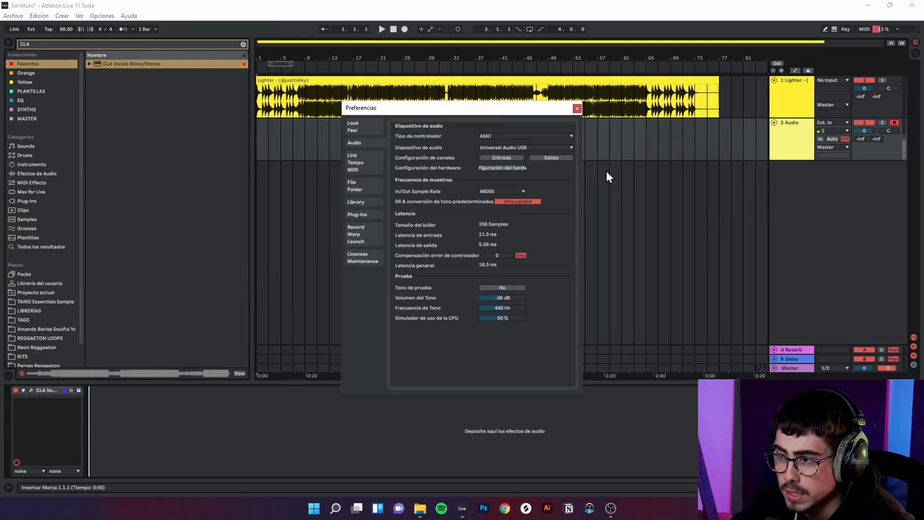
pyautogui.click(576, 107)
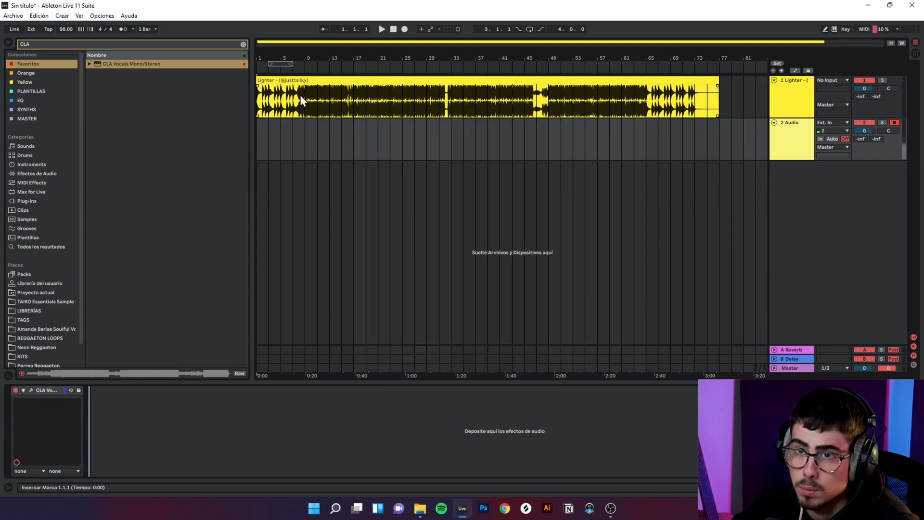
# Step: Select bars 9 to 21 of the Lighter clip and return the playback position to the start
pyautogui.moveTo(303, 108); pyautogui.dragTo(378, 111)
pyautogui.click(796, 142)
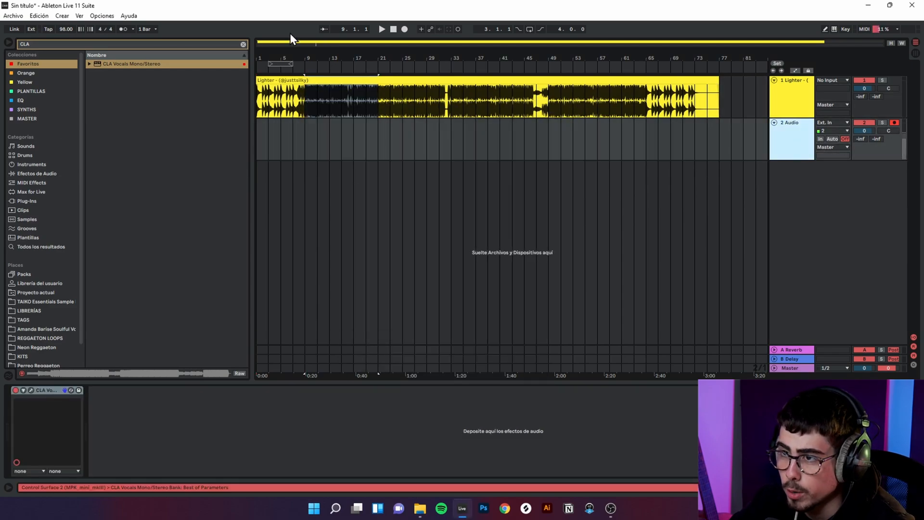
pyautogui.click(393, 29)
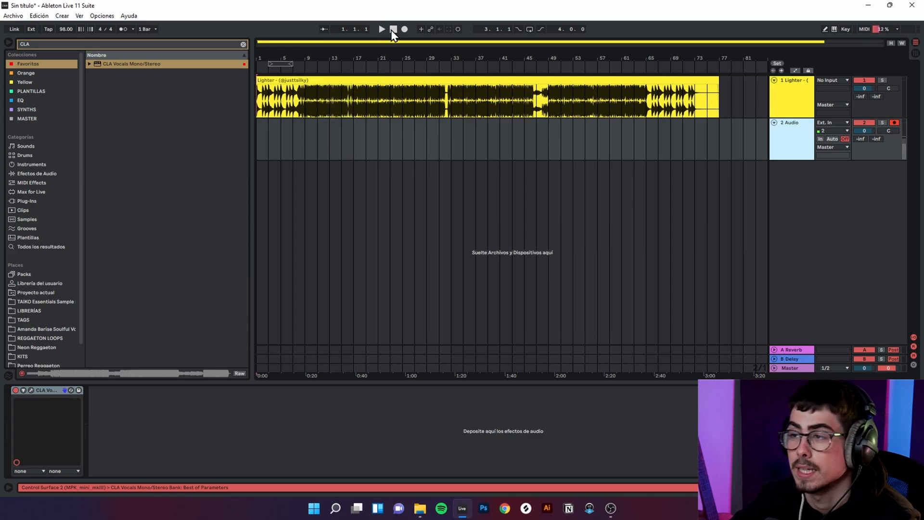
# Step: Open the audio preferences and examine the available buffer sizes in the UA Console hardware settings
pyautogui.click(97, 16)
pyautogui.click(173, 293)
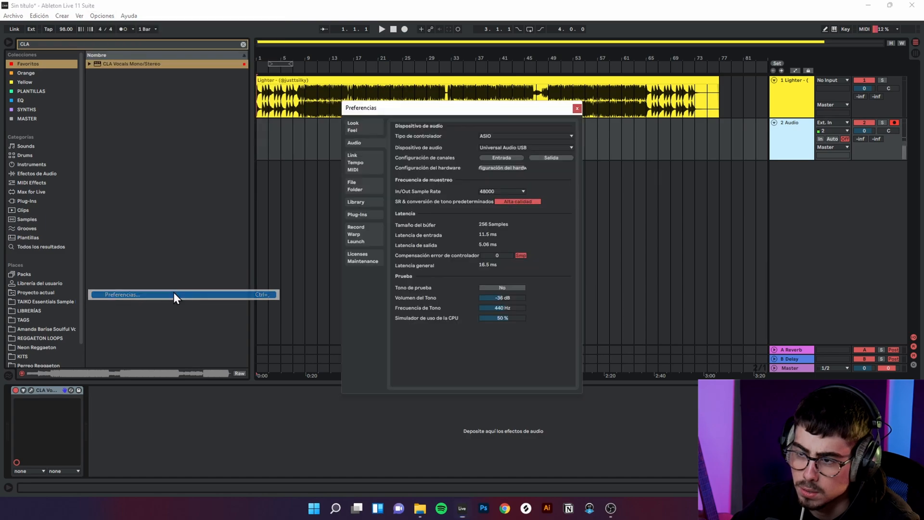
pyautogui.click(410, 104)
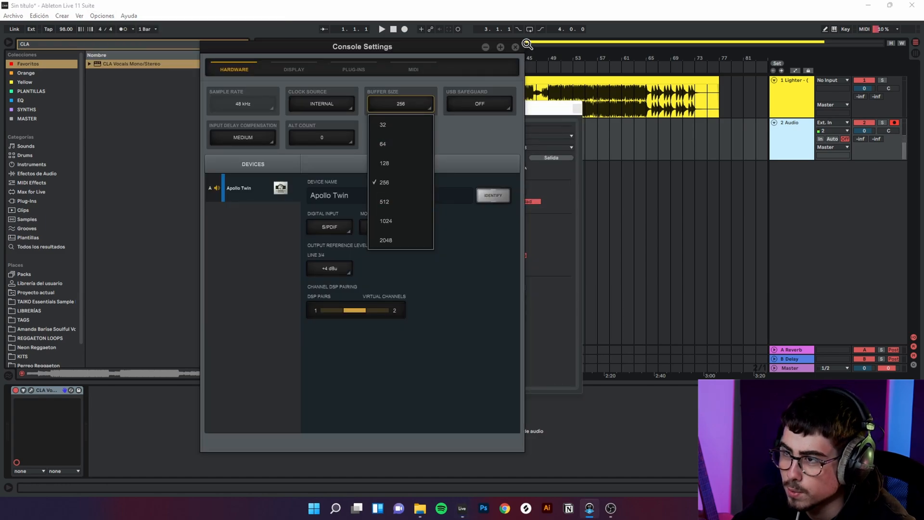
# Step: Place the playback start marker at bar 7 in the Lighter clip
pyautogui.click(296, 96)
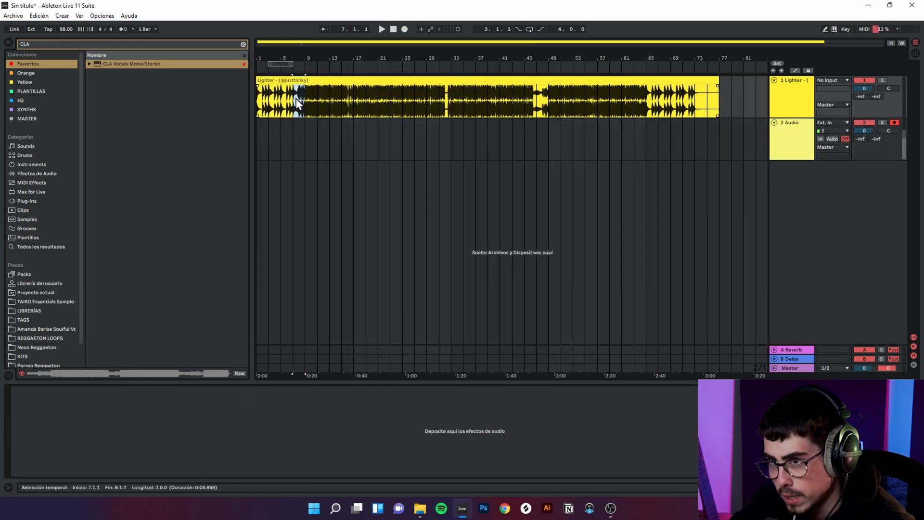
pyautogui.moveTo(296, 98); pyautogui.dragTo(328, 42)
pyautogui.click(299, 94)
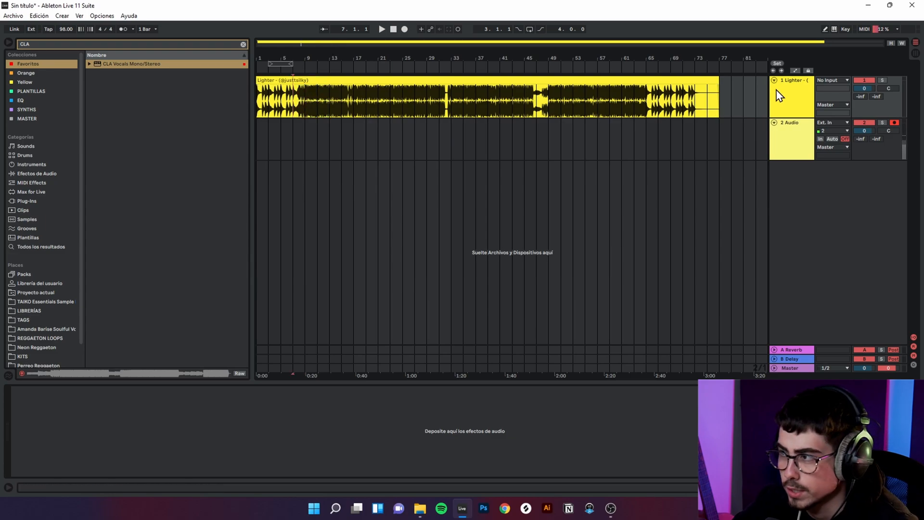
# Step: Set the Audio track's monitoring to Auto and, in its CLA Vocals plug-in, lower the reverb and delay faders with the delay on Quarter
pyautogui.click(830, 137)
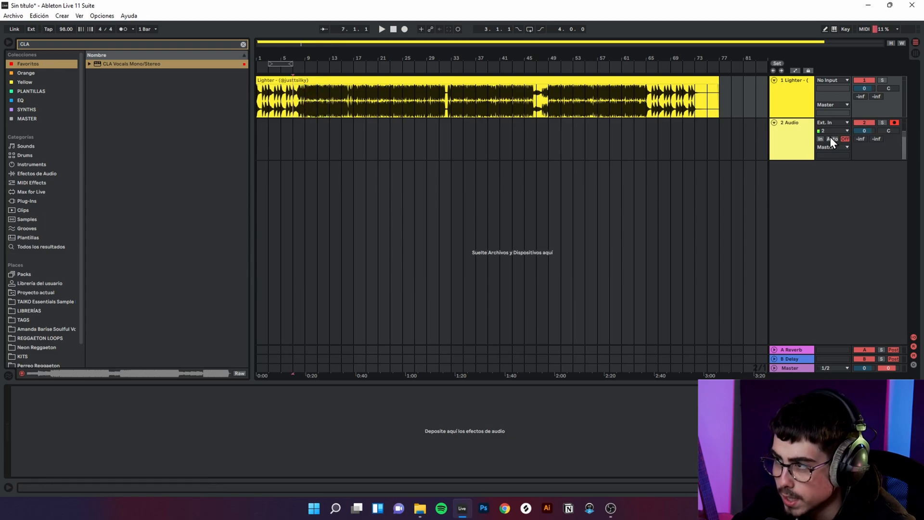
pyautogui.click(793, 150)
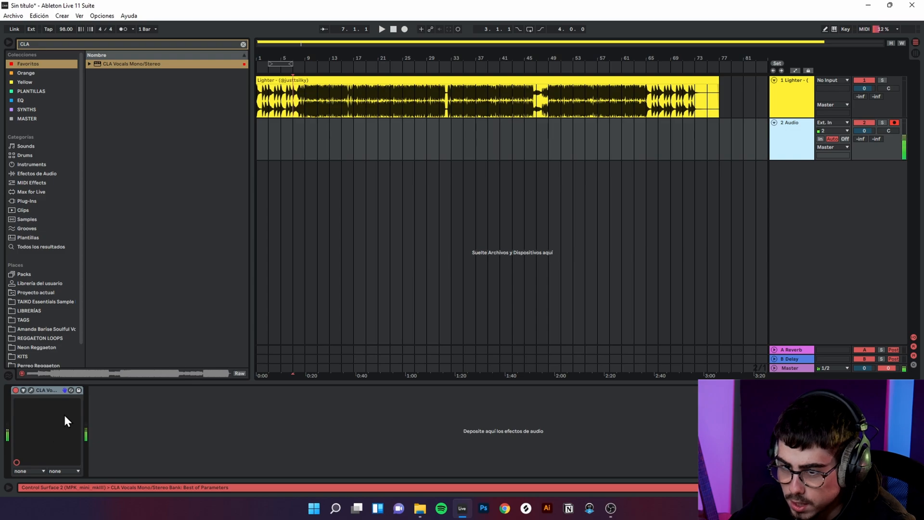
pyautogui.click(31, 390)
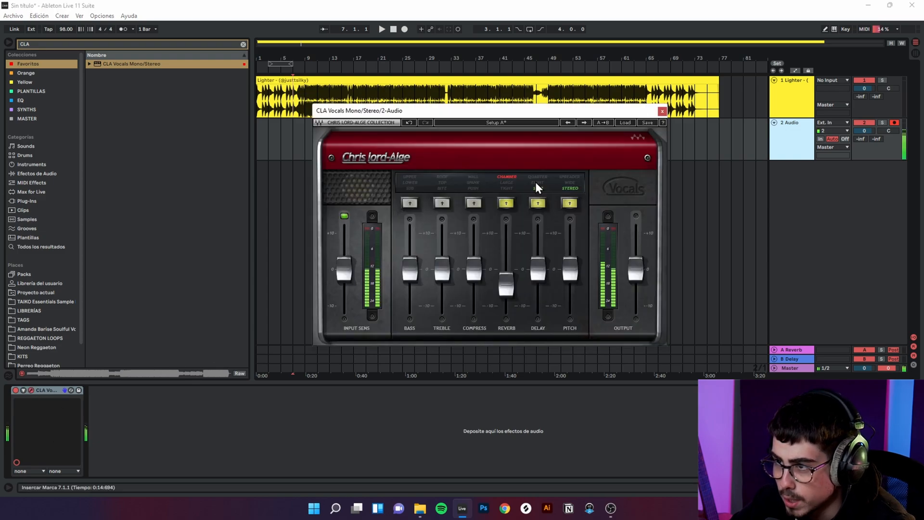
pyautogui.moveTo(538, 271); pyautogui.dragTo(538, 298)
pyautogui.moveTo(571, 269)
pyautogui.mouseDown()
pyautogui.moveTo(570, 243)
pyautogui.moveTo(571, 269)
pyautogui.mouseUp()
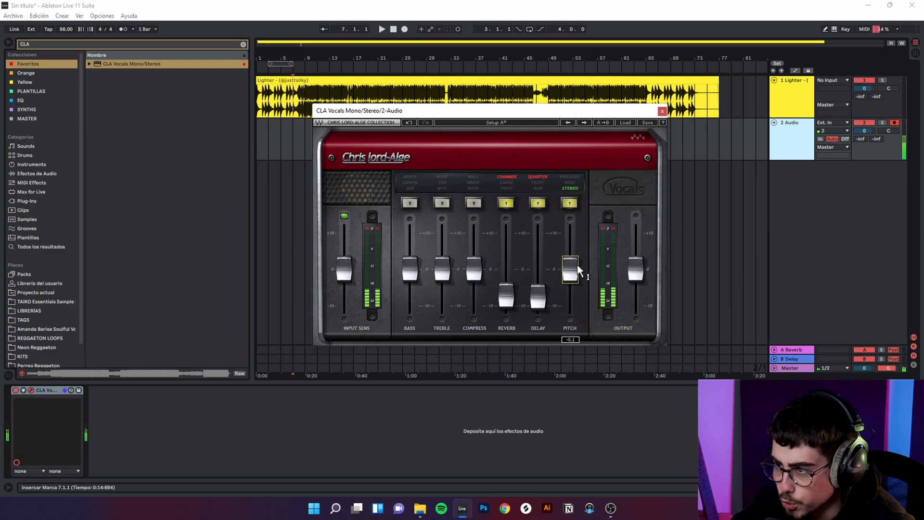
# Step: Enable CLA Vocals compression in Wall mode with its fader near 0, turn off the reverb, and compare the sound using live monitoring
pyautogui.click(468, 177)
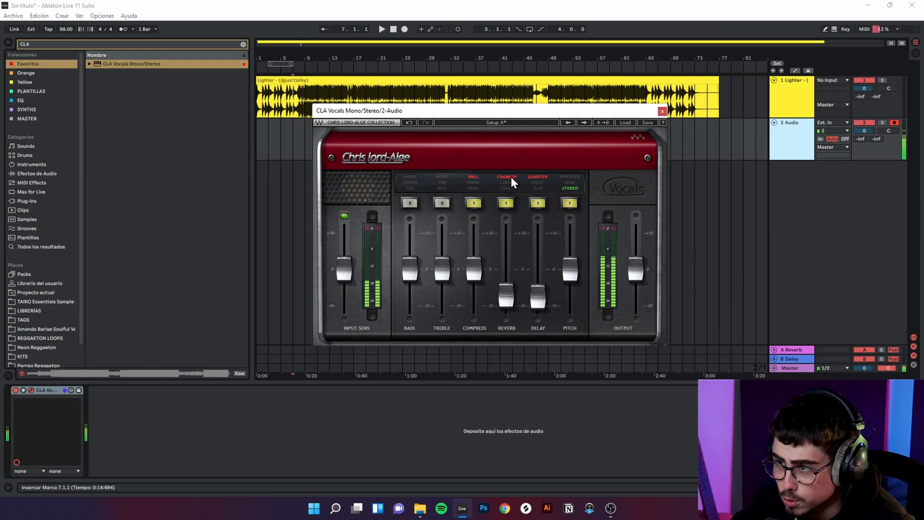
pyautogui.click(845, 139)
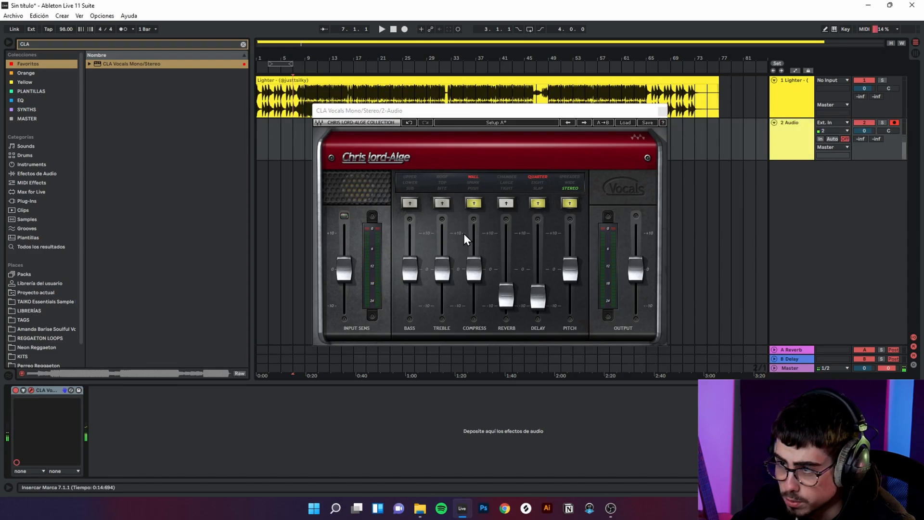
pyautogui.moveTo(473, 264); pyautogui.dragTo(471, 212)
pyautogui.click(833, 139)
pyautogui.click(474, 176)
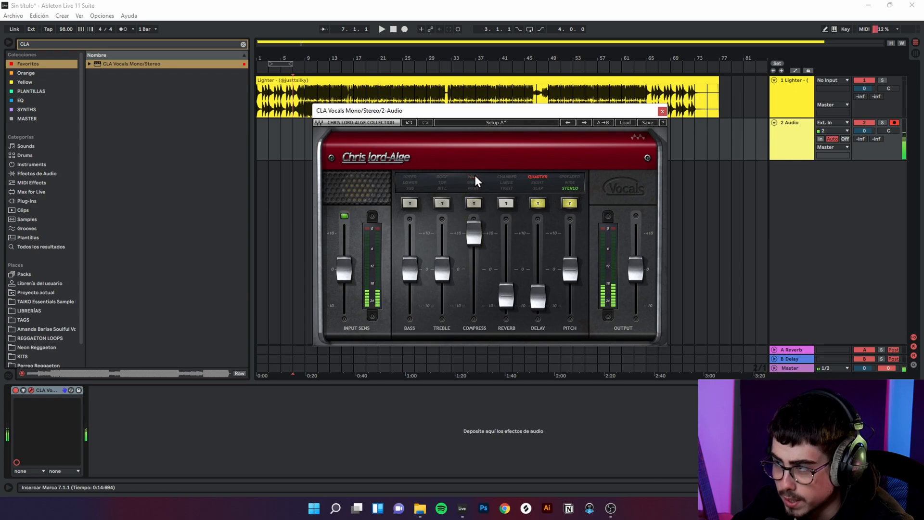
pyautogui.click(851, 136)
pyautogui.moveTo(474, 233); pyautogui.dragTo(473, 267)
# Step: Set the CLA Vocals treble to Roof and raise its fader while auditioning the voice, ending with the Audio track's monitoring Off
pyautogui.click(442, 203)
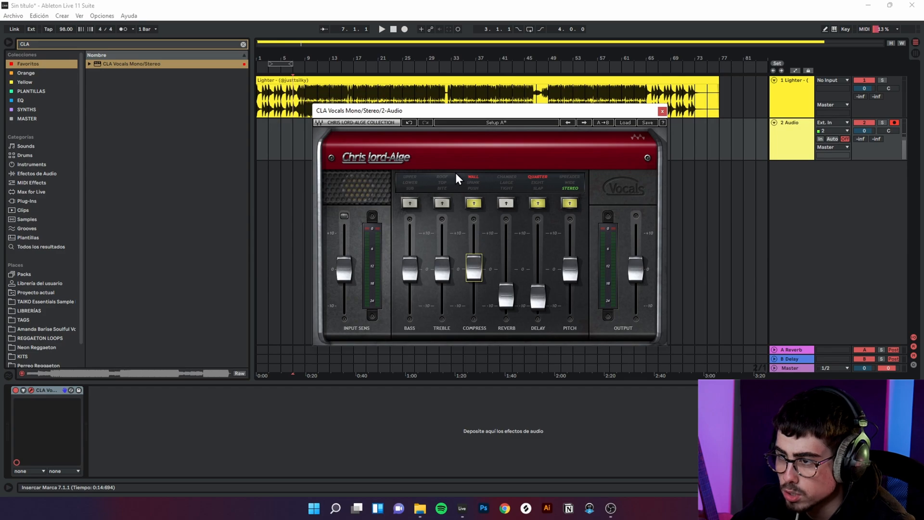
pyautogui.click(832, 139)
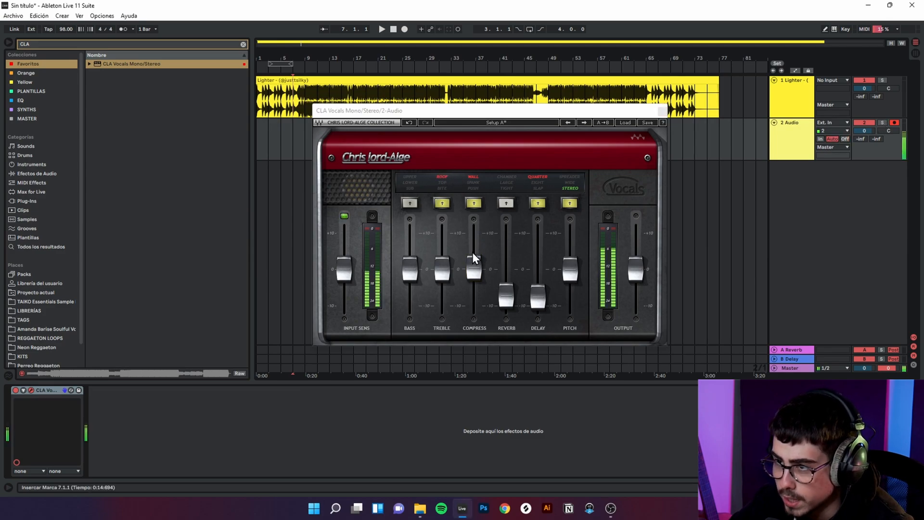
pyautogui.moveTo(442, 269); pyautogui.dragTo(442, 236)
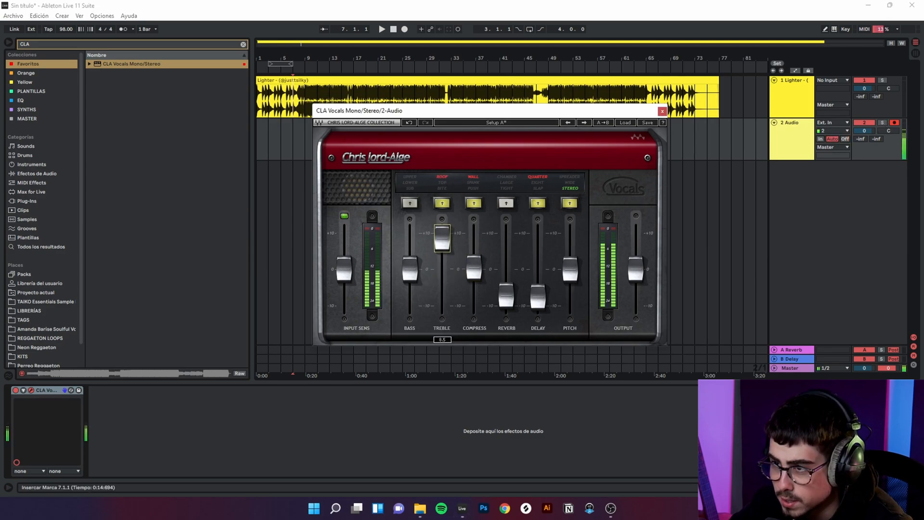
pyautogui.click(443, 191)
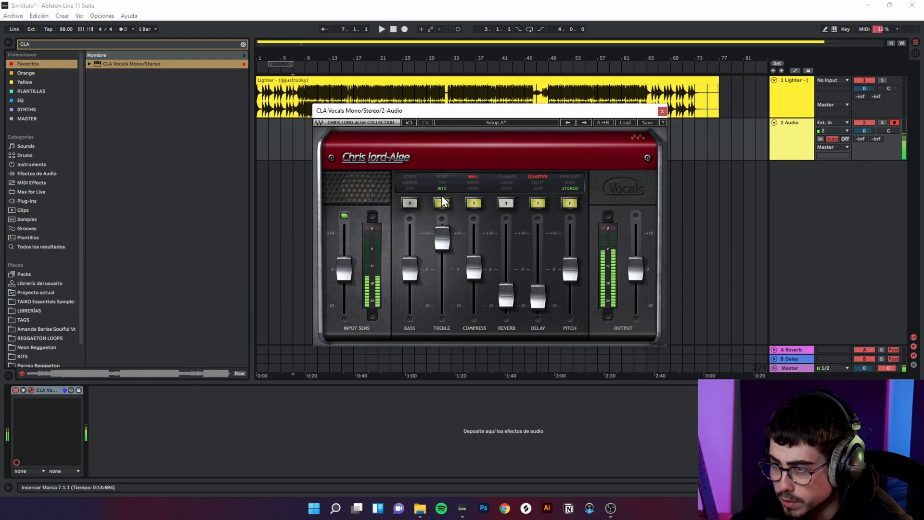
pyautogui.click(440, 178)
pyautogui.moveTo(442, 233); pyautogui.dragTo(442, 246)
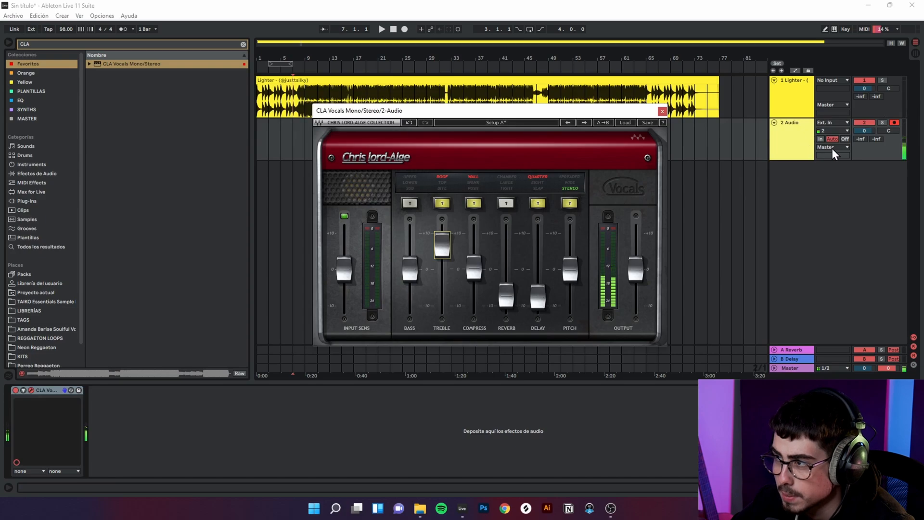
pyautogui.click(844, 139)
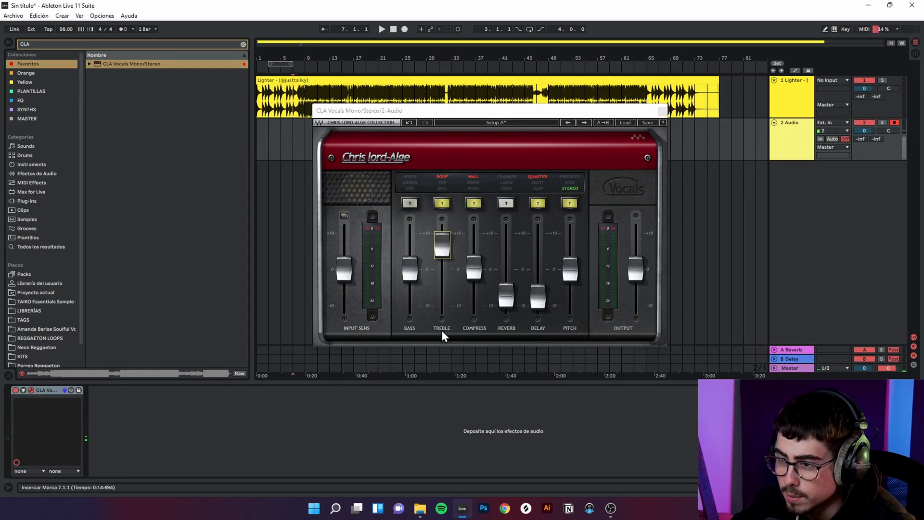
# Step: Set the CLA Vocals bass to Upper, lower its fader below 0, and close the plug-in window
pyautogui.click(424, 236)
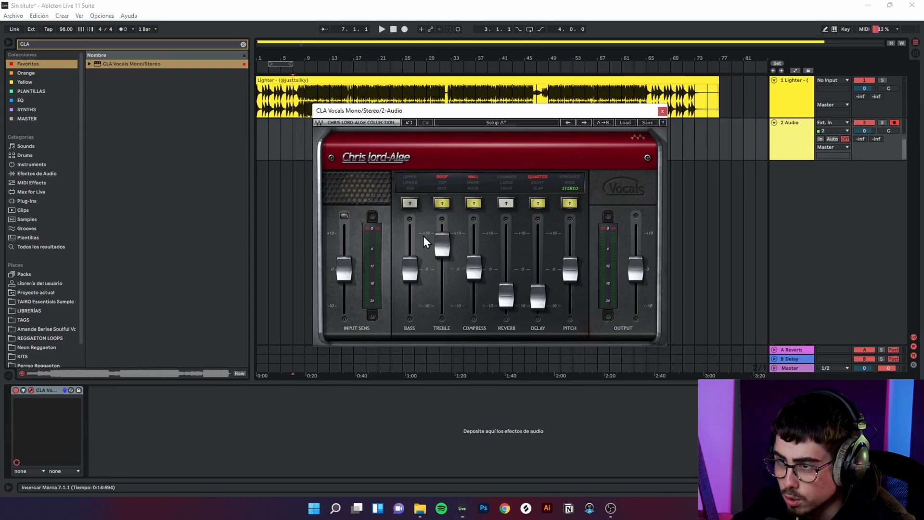
pyautogui.click(410, 176)
pyautogui.moveTo(410, 270); pyautogui.dragTo(412, 289)
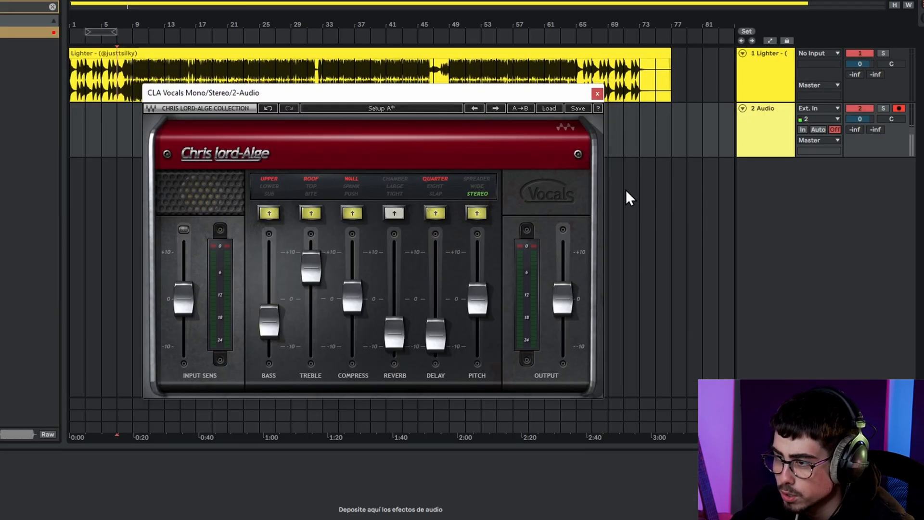
pyautogui.click(597, 93)
# Step: Search the plug-ins for AUTO and expand the Antares folder within the VST3 results
pyautogui.click(244, 44)
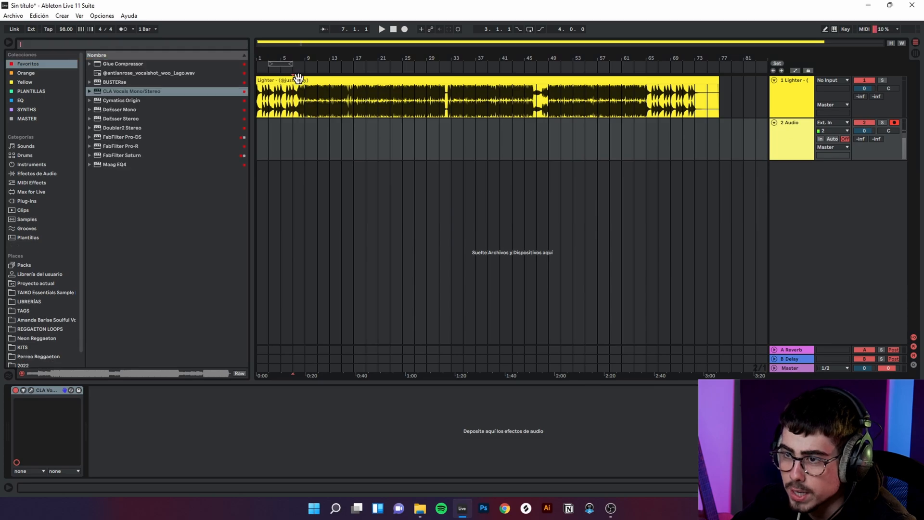
pyautogui.click(7, 202)
pyautogui.click(79, 47)
pyautogui.write('AUTO')
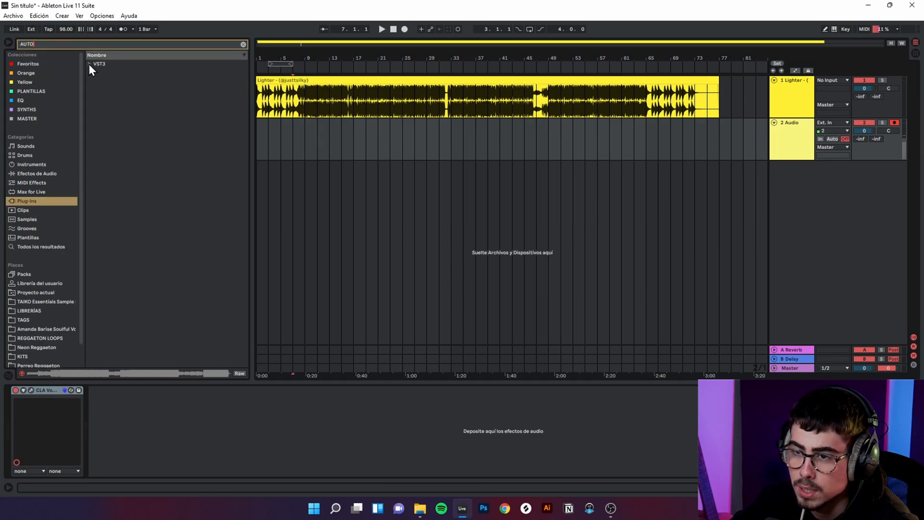
pyautogui.click(89, 64)
pyautogui.click(97, 72)
# Step: Try the Auto-Key plug-in on the Lighter track and delete it again
pyautogui.moveTo(125, 118); pyautogui.dragTo(355, 87)
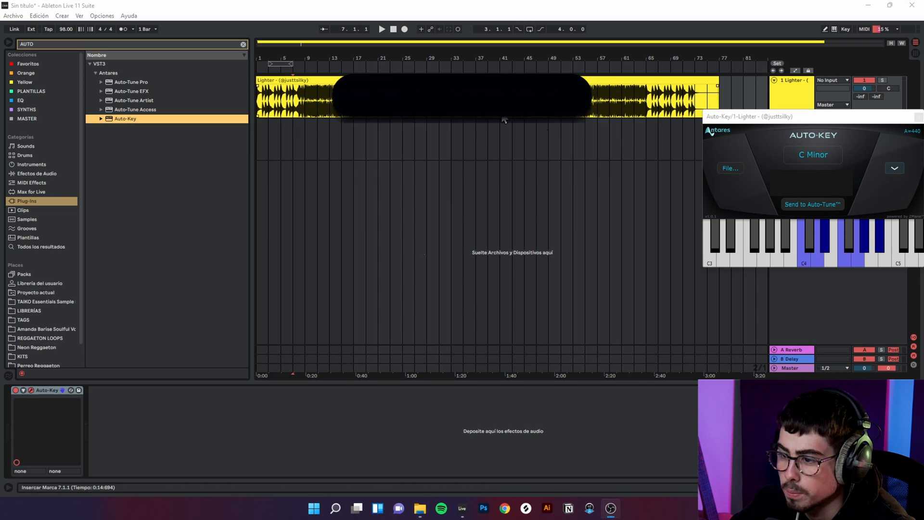
pyautogui.hotkey('ctrl', 't')
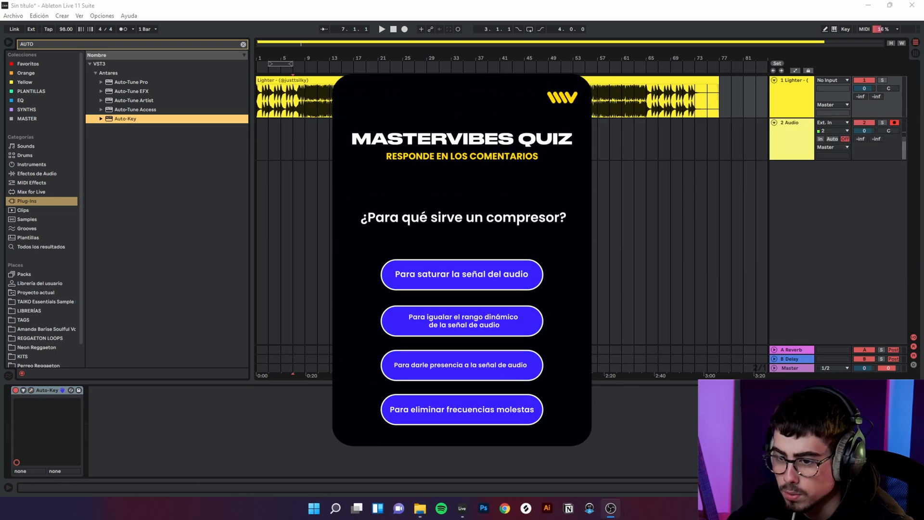
pyautogui.click(53, 391)
pyautogui.press('Delete')
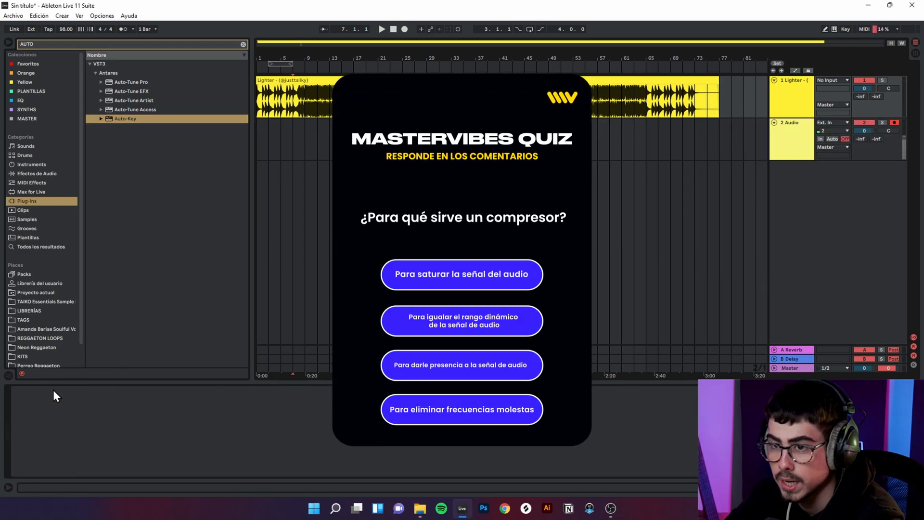
# Step: Load Auto-Tune Artist on the Audio track and place it before CLA Vocals in the device chain
pyautogui.click(135, 101)
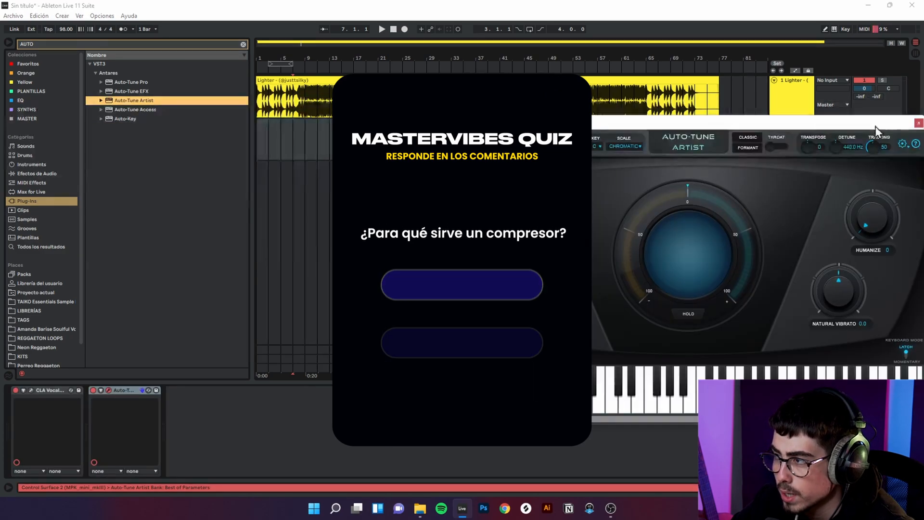
pyautogui.click(919, 124)
pyautogui.click(807, 146)
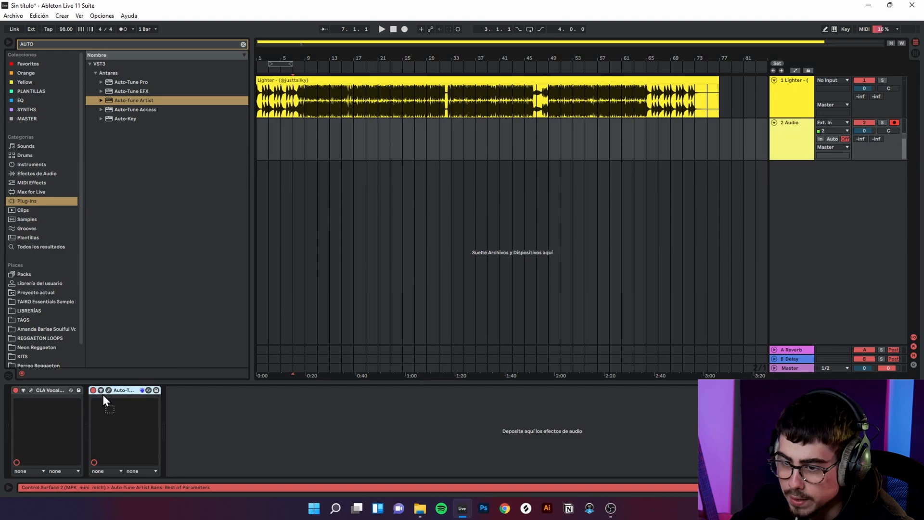
pyautogui.moveTo(102, 394); pyautogui.dragTo(17, 394)
# Step: Set Auto-Tune Artist's scale to Minor and its retune speed to 6, and close its window
pyautogui.click(30, 391)
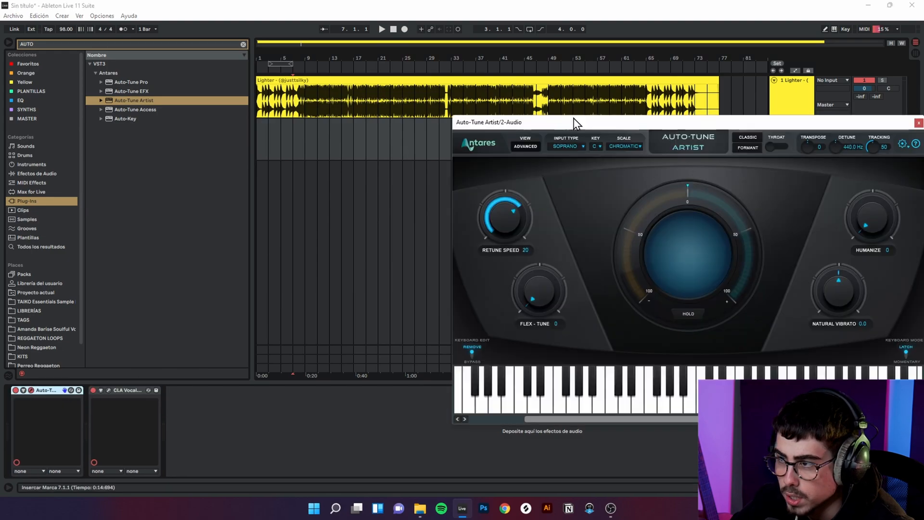
pyautogui.click(631, 152)
pyautogui.click(628, 164)
pyautogui.moveTo(487, 207); pyautogui.dragTo(484, 214)
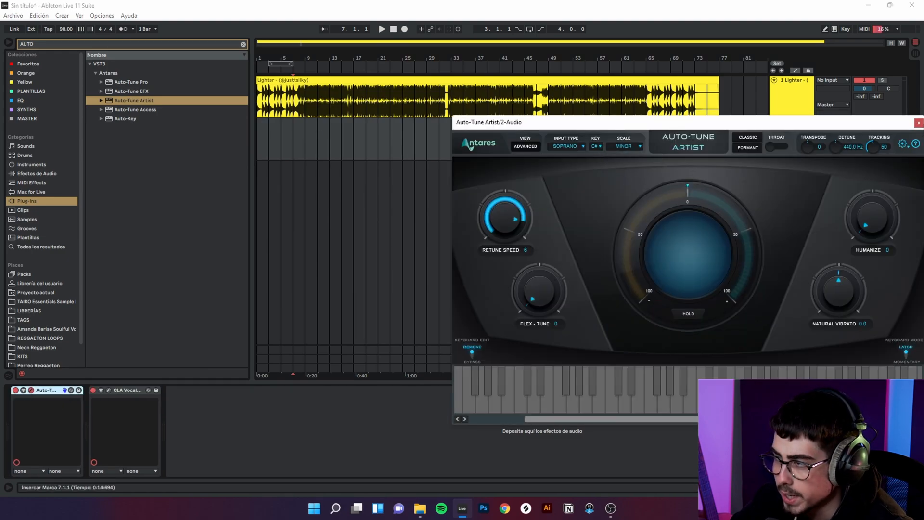
pyautogui.click(919, 122)
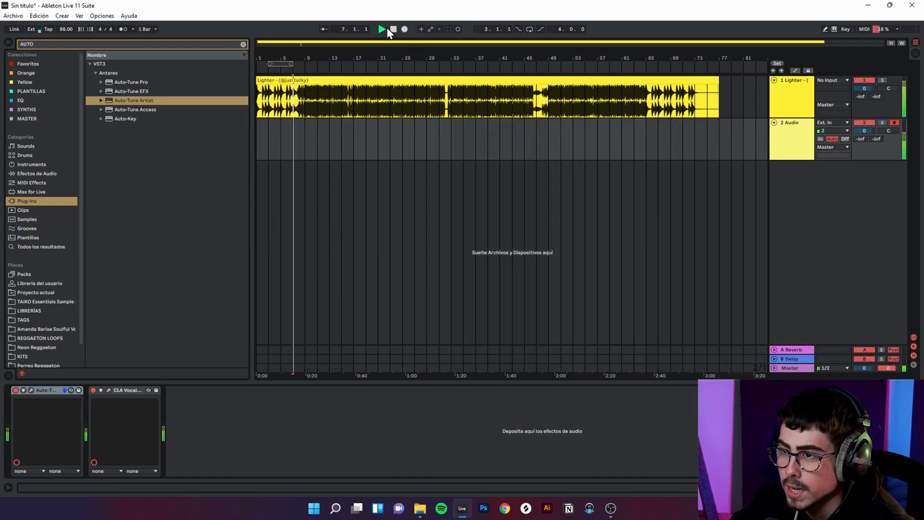
# Step: Record a vocal take on the Audio track from bar 1 to about bar 16, switching monitoring to Auto, and delete the recorded clip
pyautogui.click(392, 30)
pyautogui.click(846, 138)
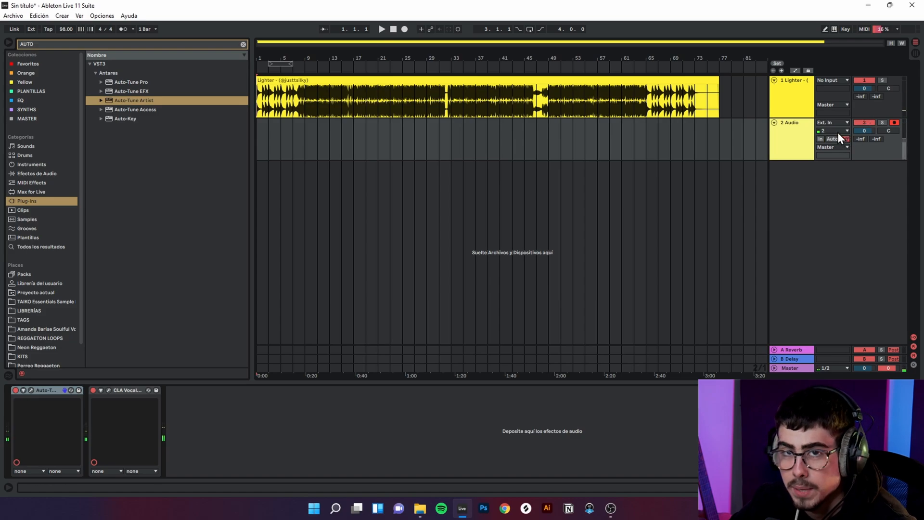
pyautogui.click(405, 30)
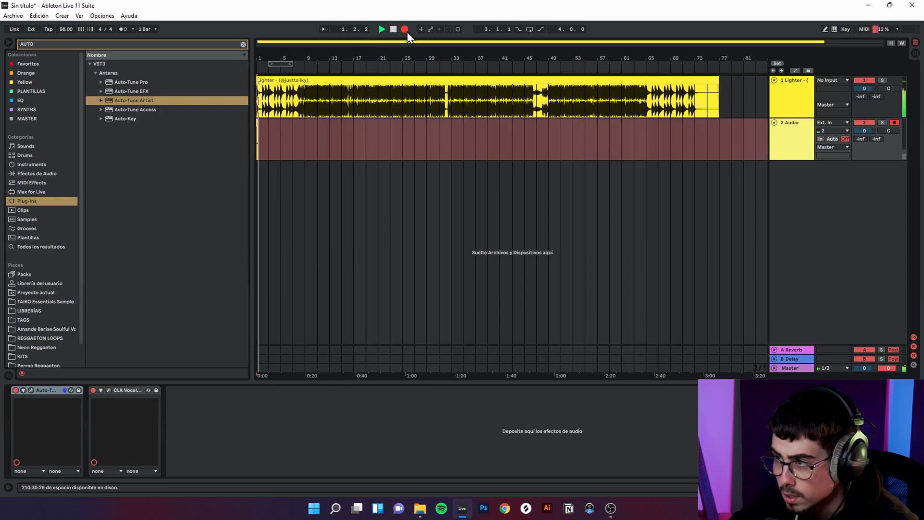
pyautogui.click(832, 139)
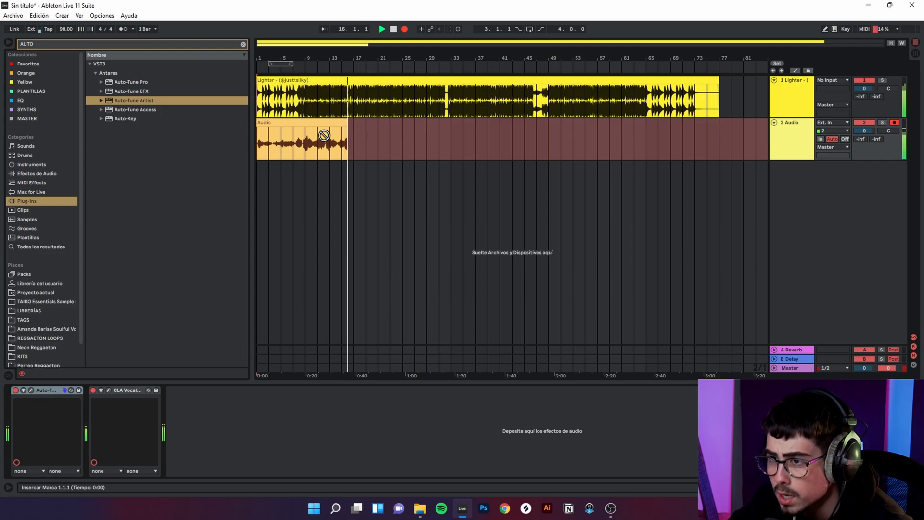
pyautogui.press('space')
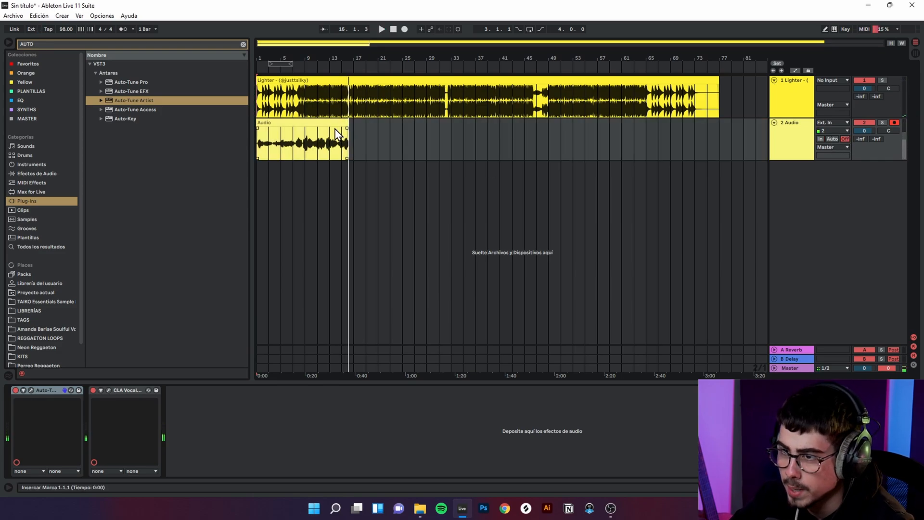
pyautogui.click(337, 129)
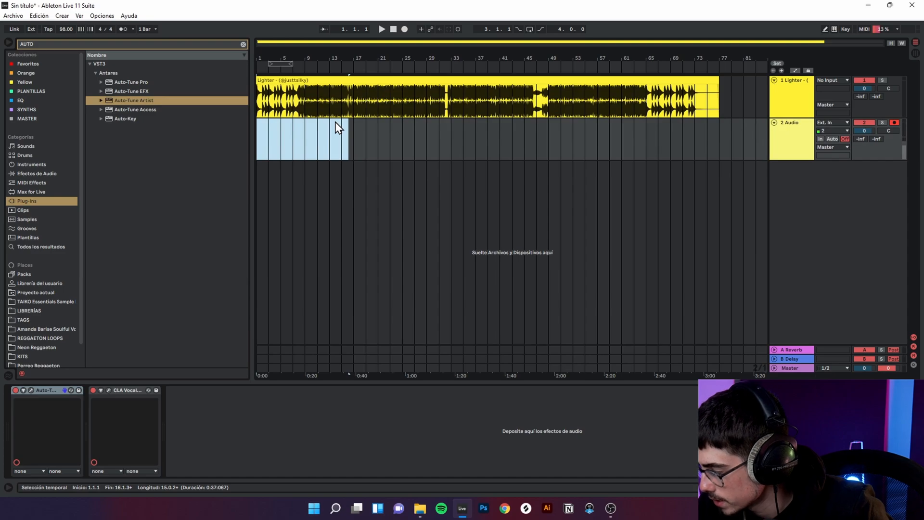
# Step: Record a vocal take from bar 1 to about bar 12 with monitoring on Auto, checking the CLA Vocals reverb meanwhile, and switch monitoring Off
pyautogui.click(833, 140)
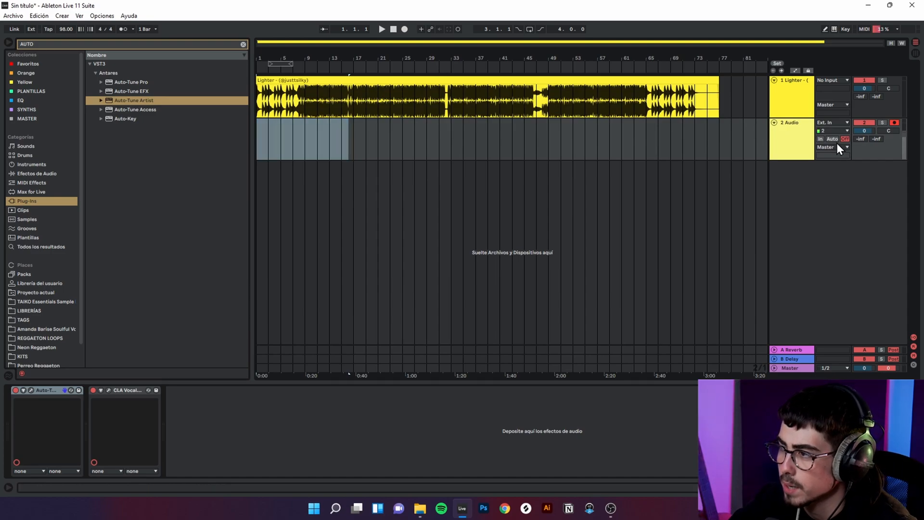
pyautogui.click(405, 29)
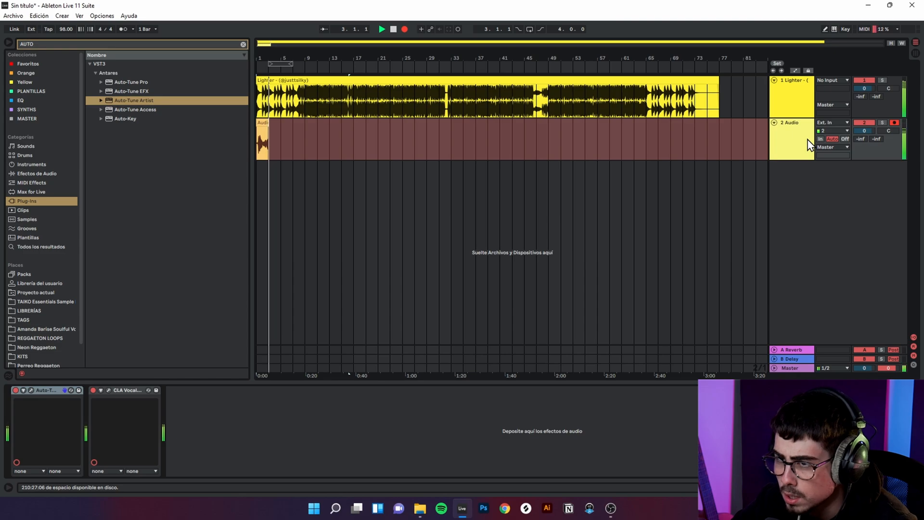
pyautogui.click(108, 390)
pyautogui.click(507, 186)
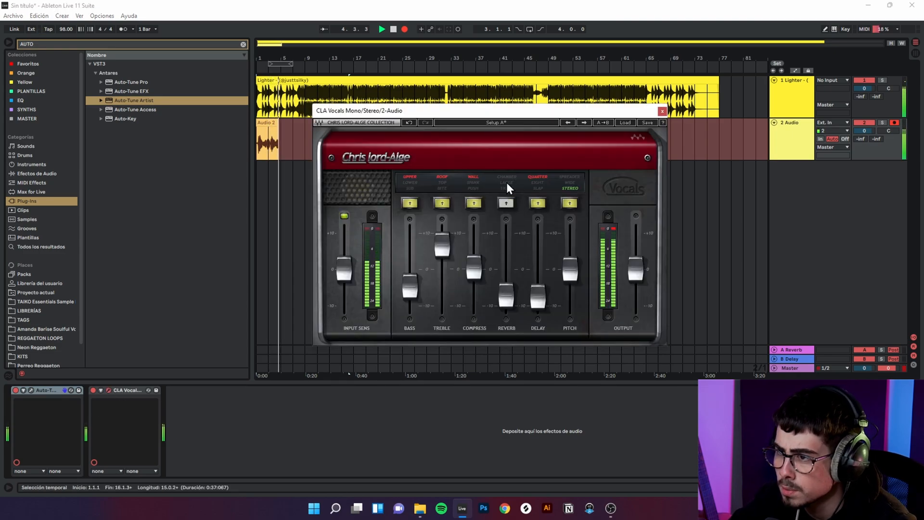
pyautogui.click(663, 111)
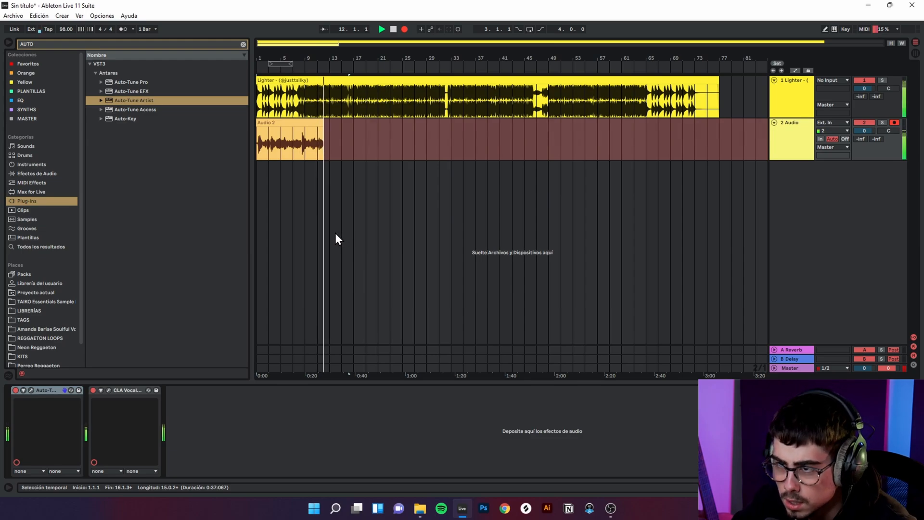
pyautogui.press('space')
pyautogui.click(845, 141)
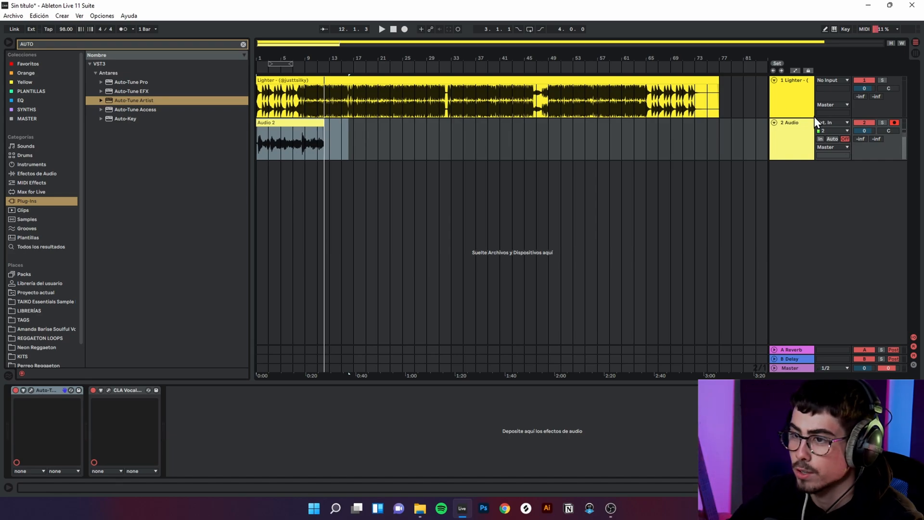
# Step: Delete the previously recorded vocal clip from the Audio track
pyautogui.click(287, 128)
pyautogui.press('Delete')
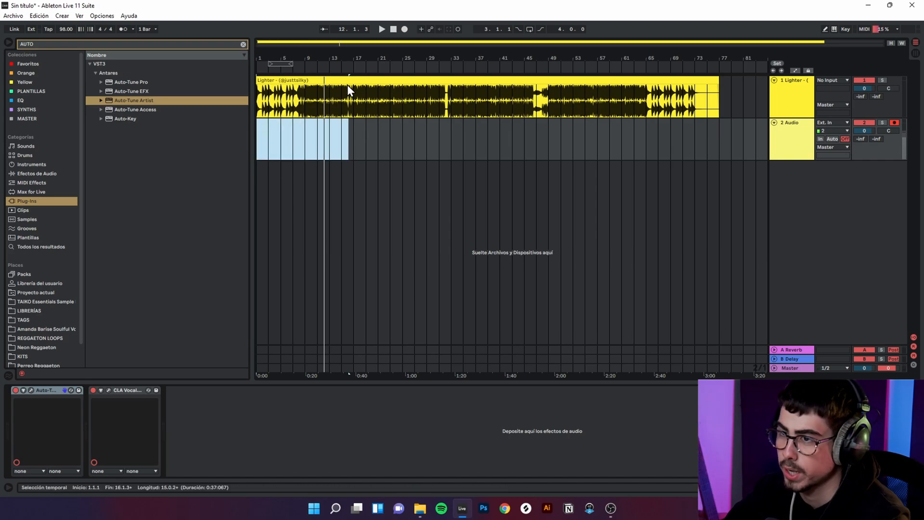
# Step: Record a vocal take from bar 1 to about bar 5 with monitoring on Auto, and delete the recorded clip
pyautogui.click(394, 29)
pyautogui.click(404, 29)
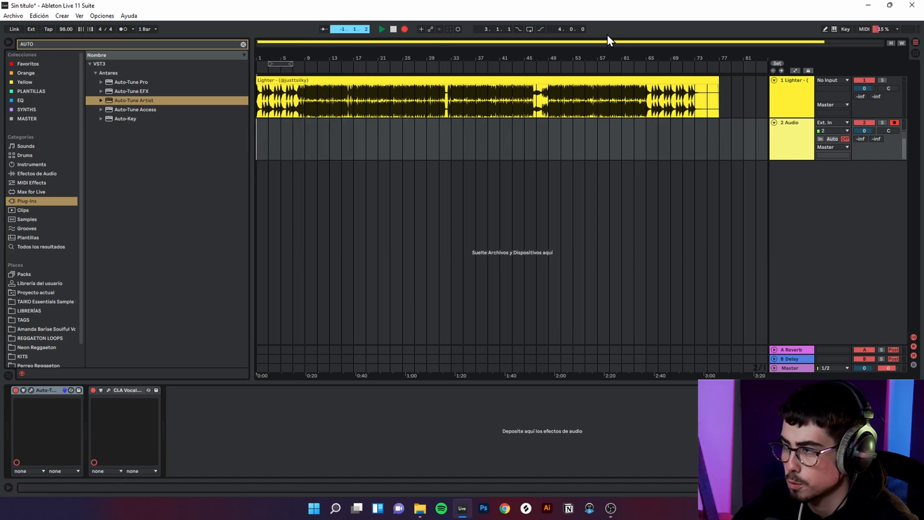
pyautogui.click(835, 139)
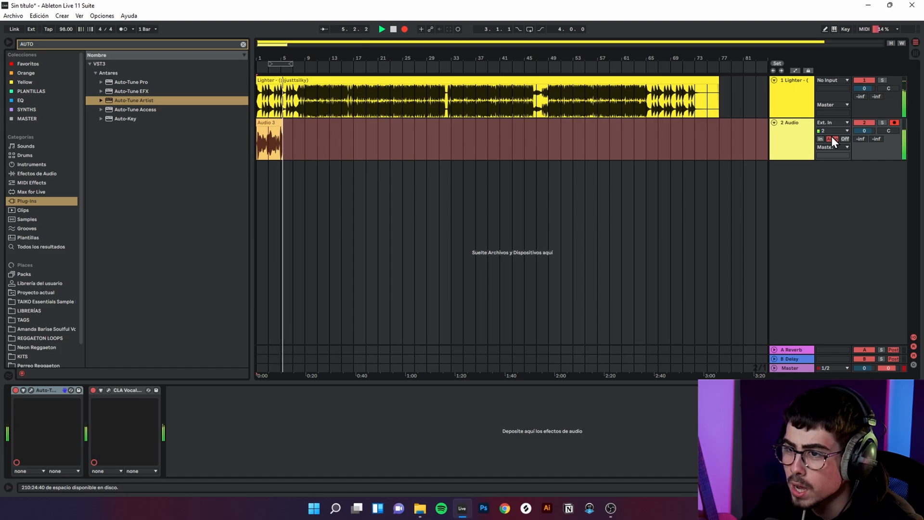
pyautogui.press('space')
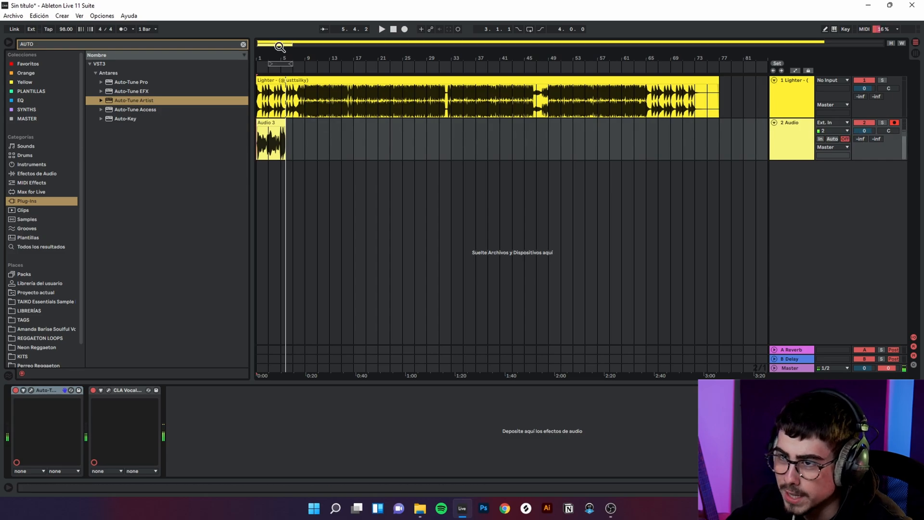
pyautogui.moveTo(283, 42)
pyautogui.mouseDown()
pyautogui.moveTo(283, 96)
pyautogui.moveTo(283, 42)
pyautogui.mouseUp()
pyautogui.moveTo(339, 144); pyautogui.dragTo(209, 145)
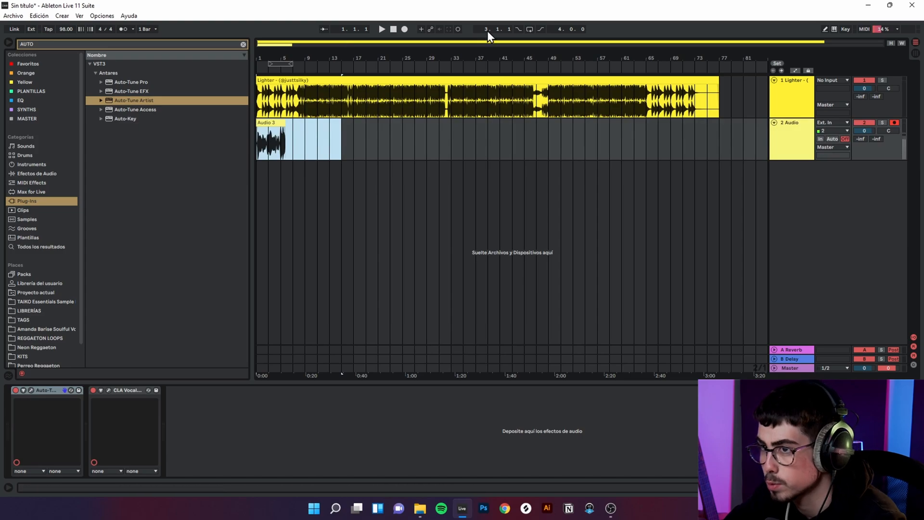
pyautogui.press('u')
pyautogui.press('Delete')
pyautogui.click(392, 31)
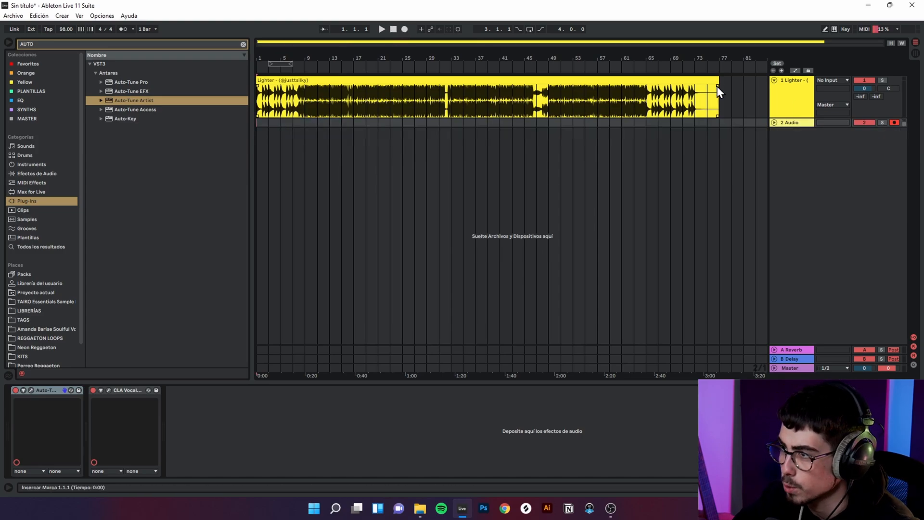
pyautogui.click(774, 124)
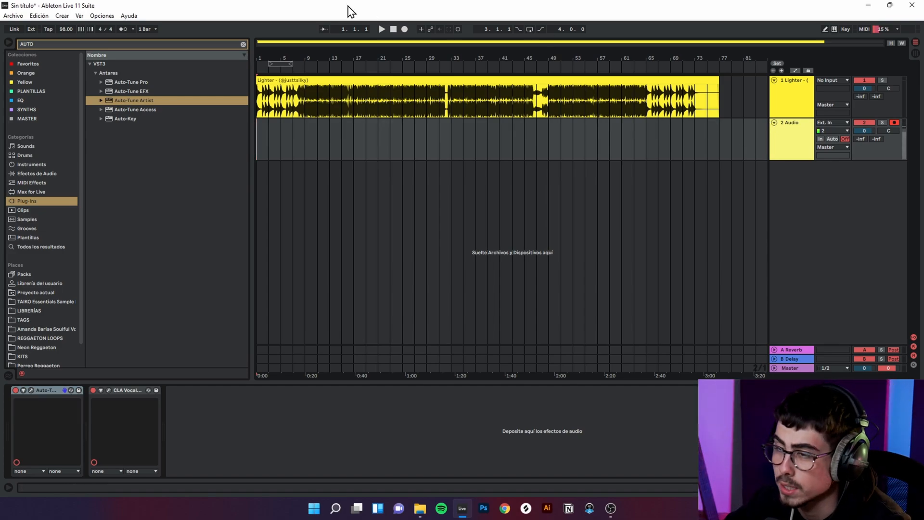
# Step: Record a vocal take on the Audio track from bar 1 to about bar 15 with monitoring on Auto, and switch monitoring Off
pyautogui.click(404, 29)
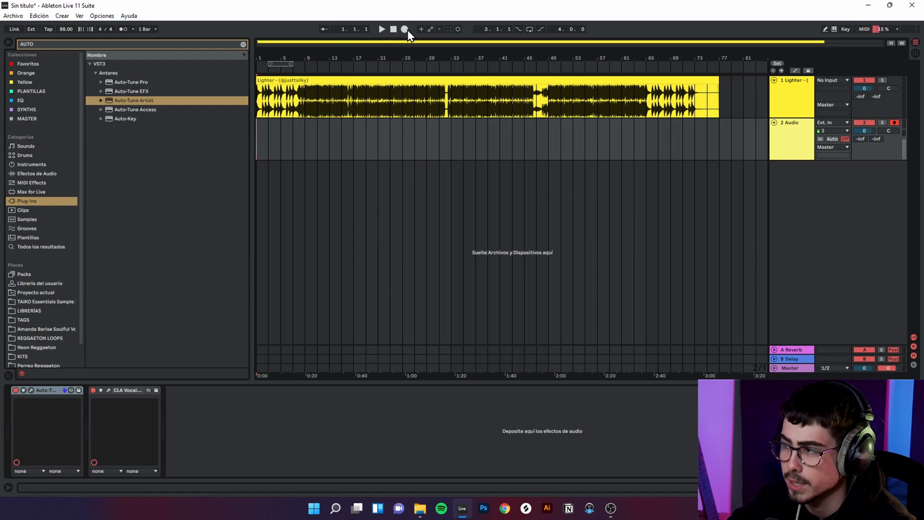
pyautogui.click(833, 127)
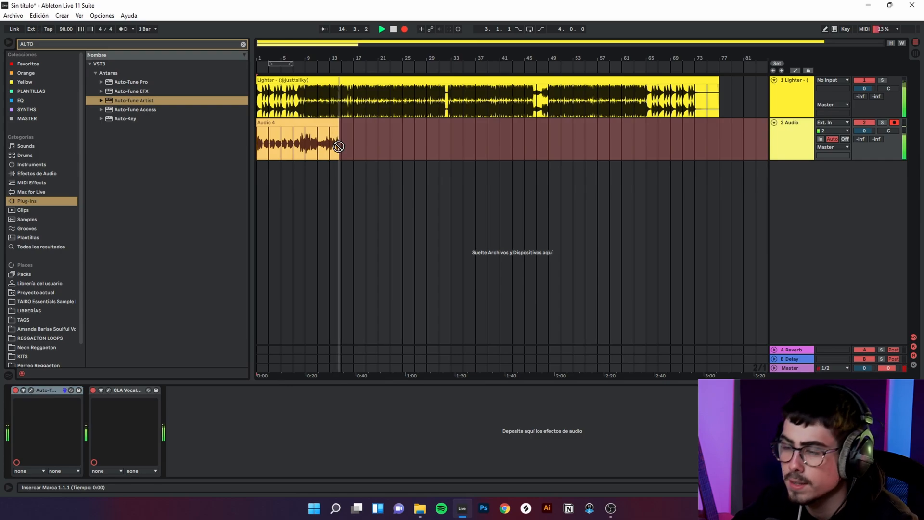
pyautogui.press('F9')
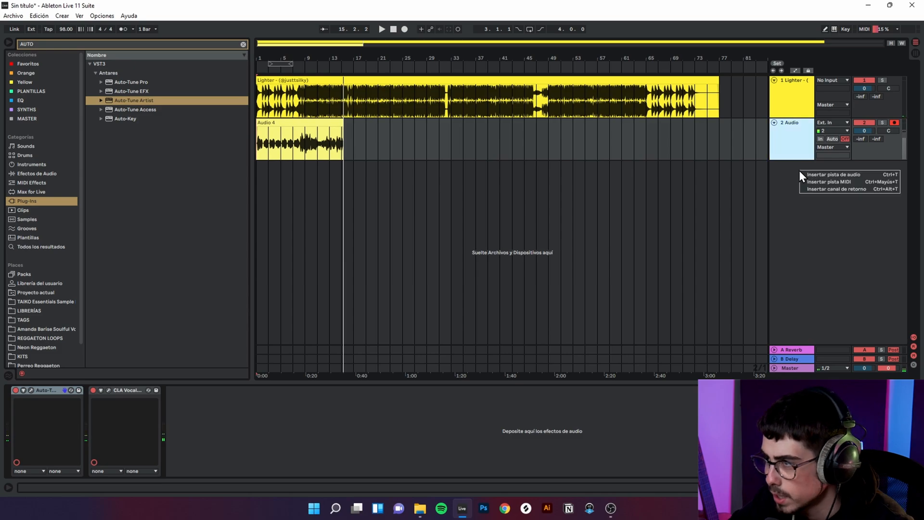
# Step: Duplicate the Audio track with its effects and delete the vocal clip from the duplicate
pyautogui.click(799, 153)
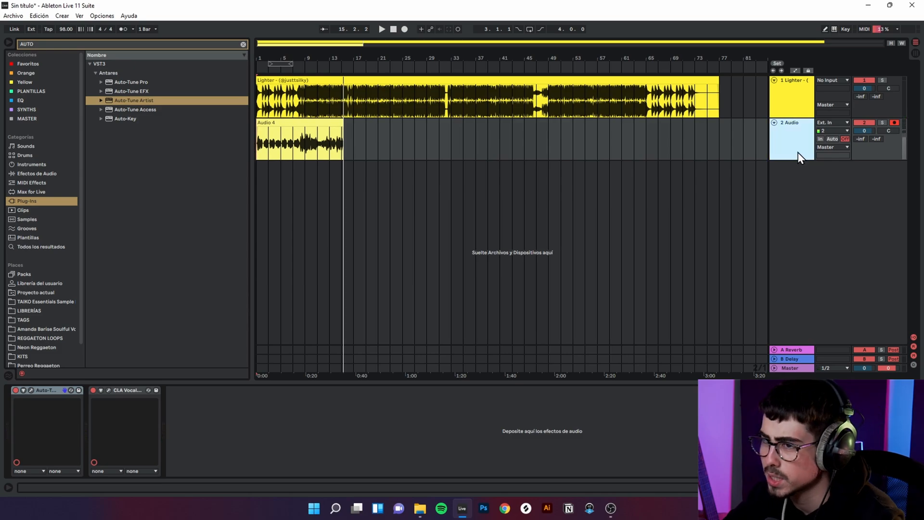
pyautogui.rightClick(799, 152)
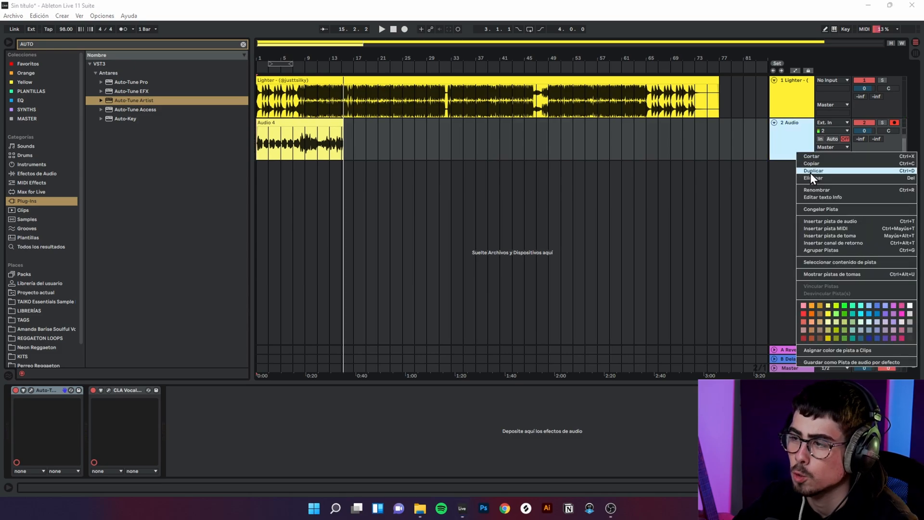
pyautogui.click(811, 172)
pyautogui.rightClick(338, 161)
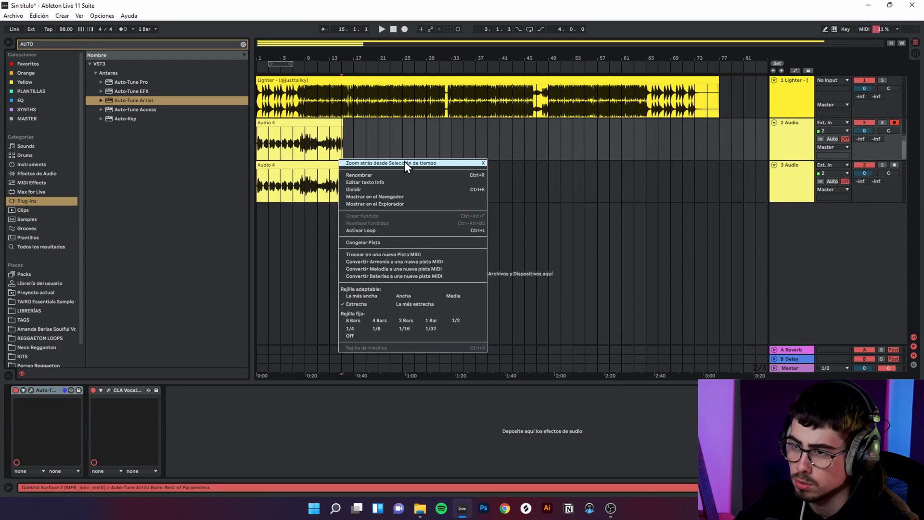
pyautogui.click(301, 171)
pyautogui.click(300, 166)
pyautogui.press('Delete')
# Step: Arm the duplicate track with monitoring on Auto, play the song from bar 13, and delete the duplicate track
pyautogui.click(331, 177)
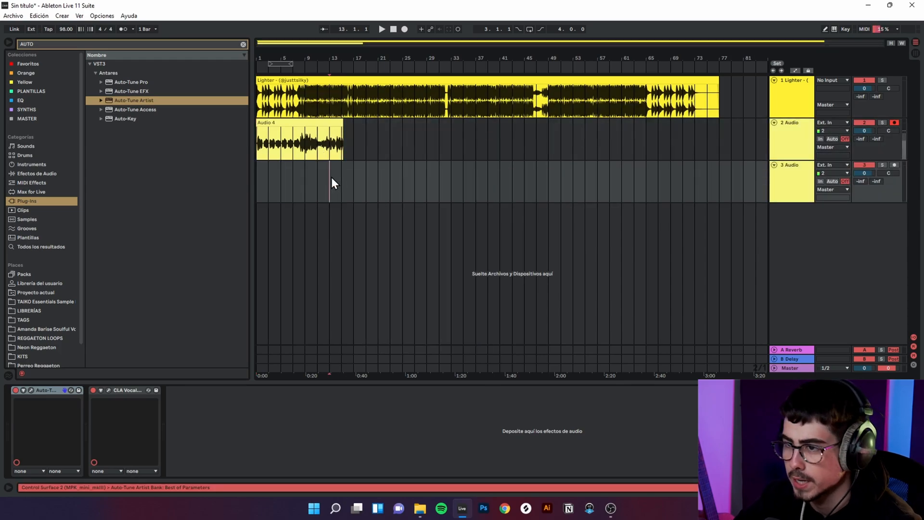
pyautogui.press('space')
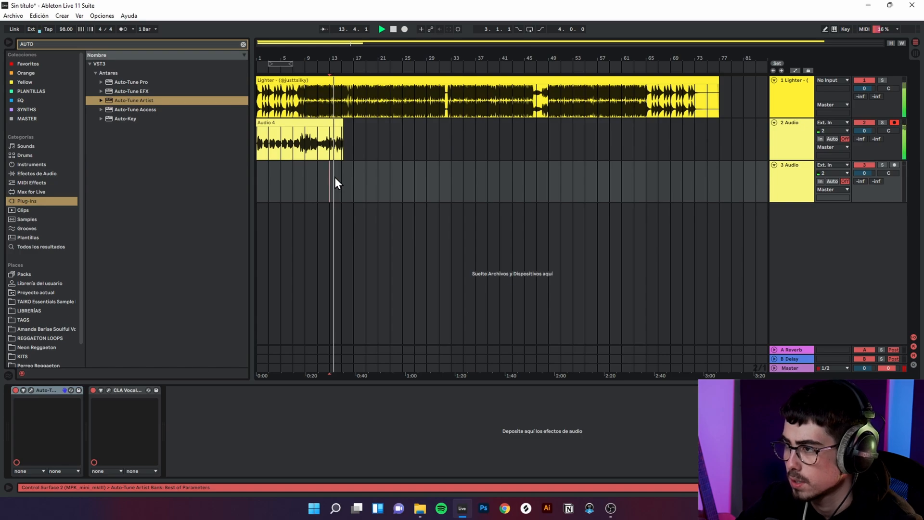
pyautogui.click(896, 165)
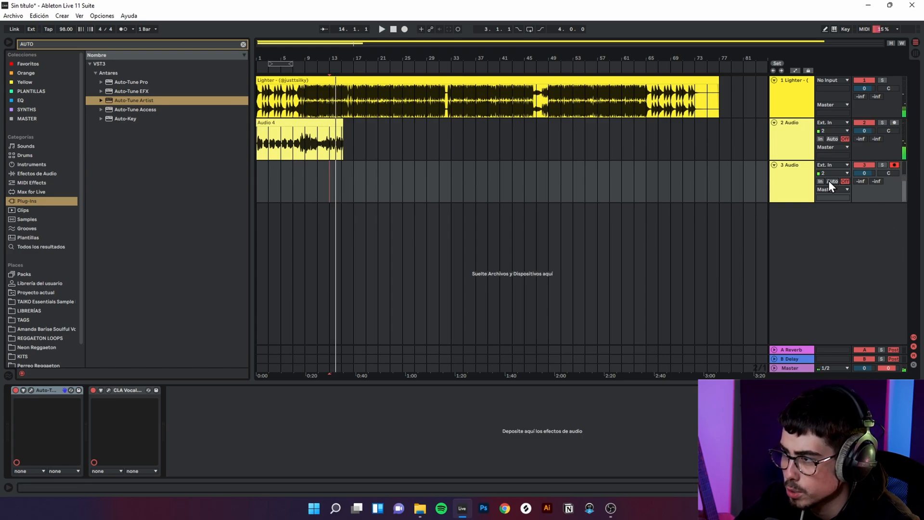
pyautogui.press('space')
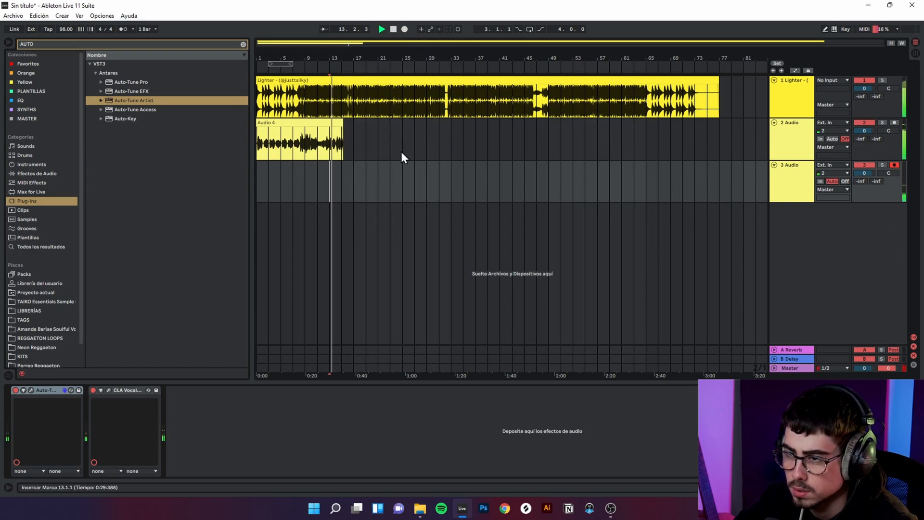
pyautogui.press('space')
pyautogui.click(806, 200)
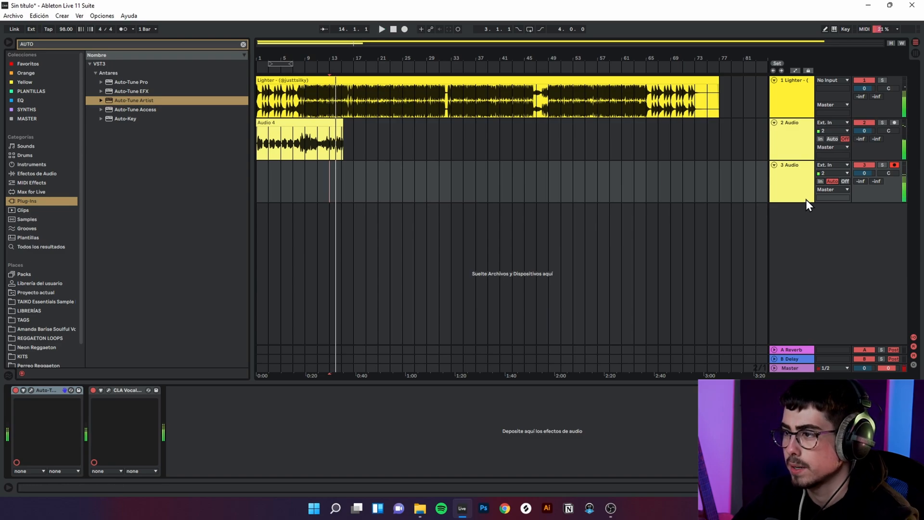
pyautogui.press('Delete')
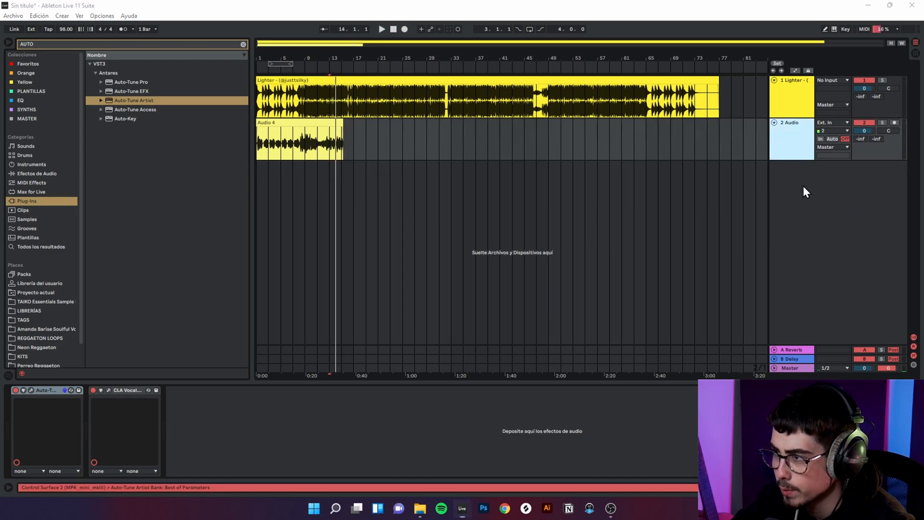
# Step: Insert a new audio track below the vocal track, with monitoring set to In and external input channel 1
pyautogui.hotkey('ctrl', 'z')
pyautogui.click(807, 197)
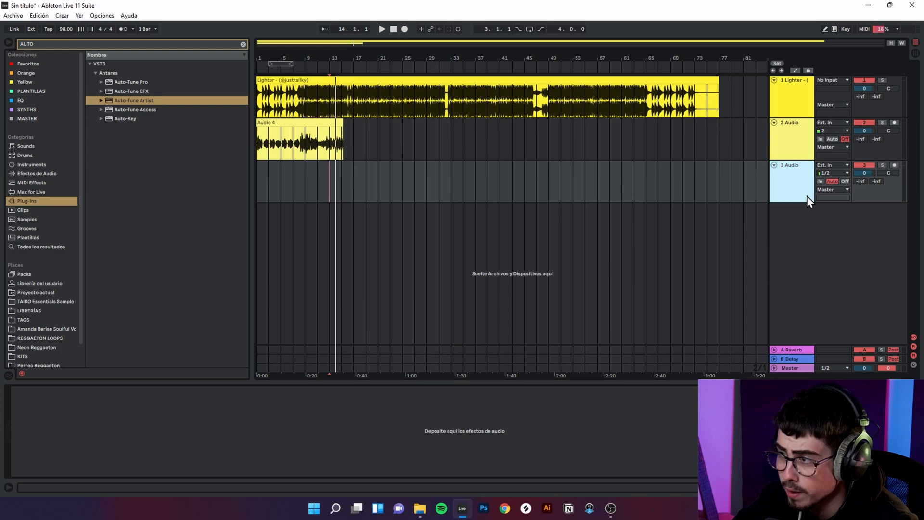
pyautogui.click(822, 183)
pyautogui.click(834, 173)
pyautogui.click(834, 190)
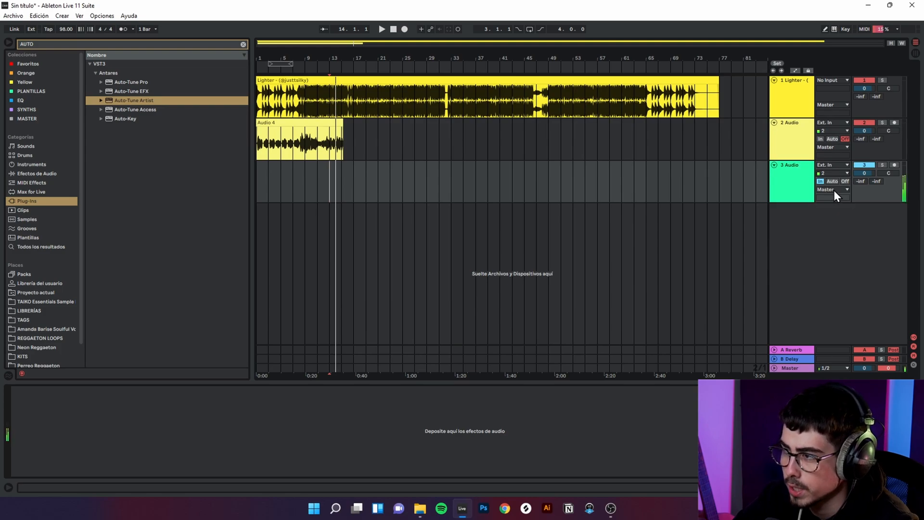
pyautogui.click(835, 173)
pyautogui.click(820, 193)
pyautogui.click(813, 185)
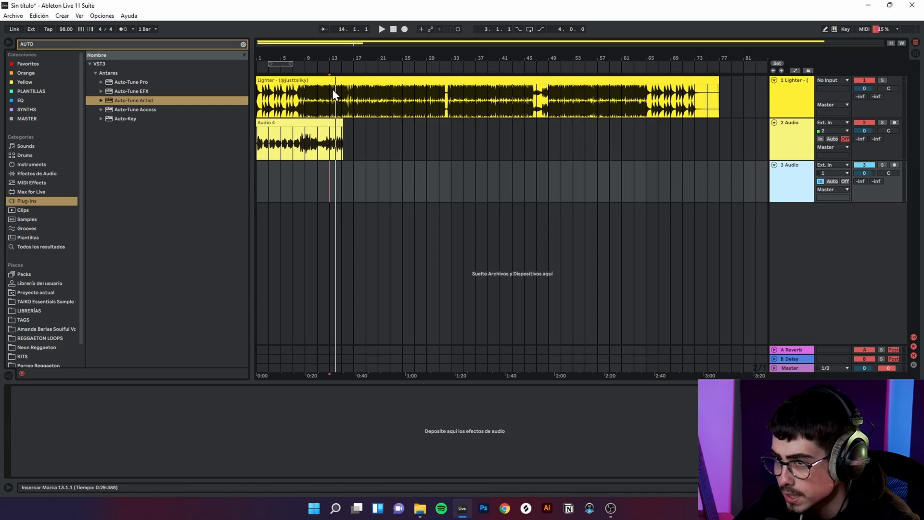
# Step: Move the Auto-Tune Artist and CLA Vocals devices from the vocal track to the new audio track
pyautogui.click(310, 128)
pyautogui.click(48, 391)
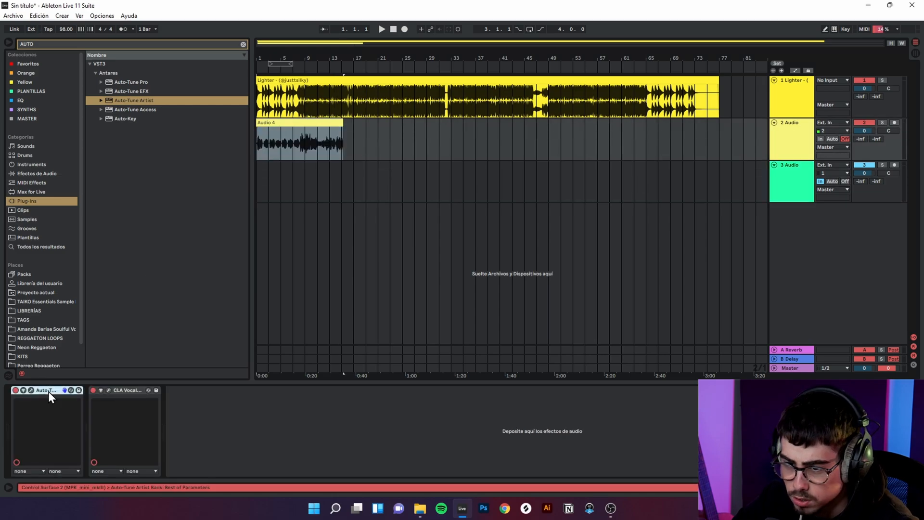
pyautogui.hotkey('ctrl', 'x')
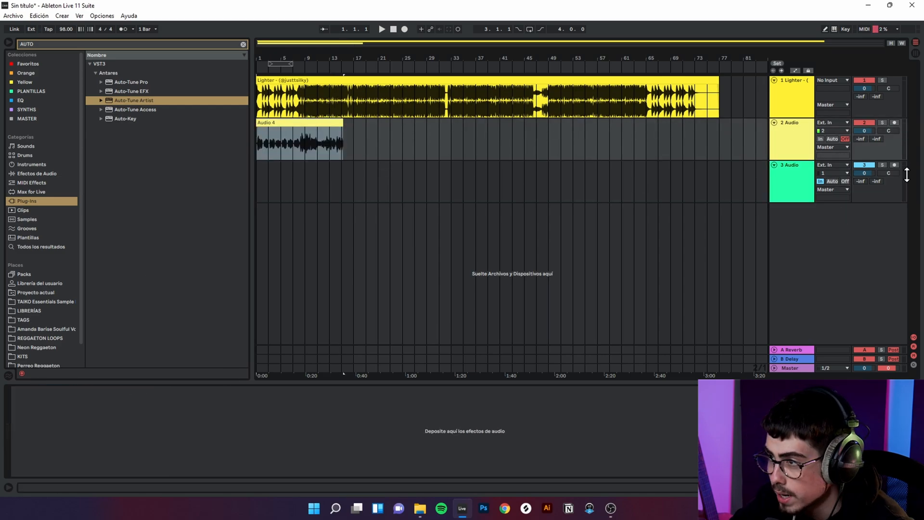
pyautogui.click(779, 184)
pyautogui.click(575, 430)
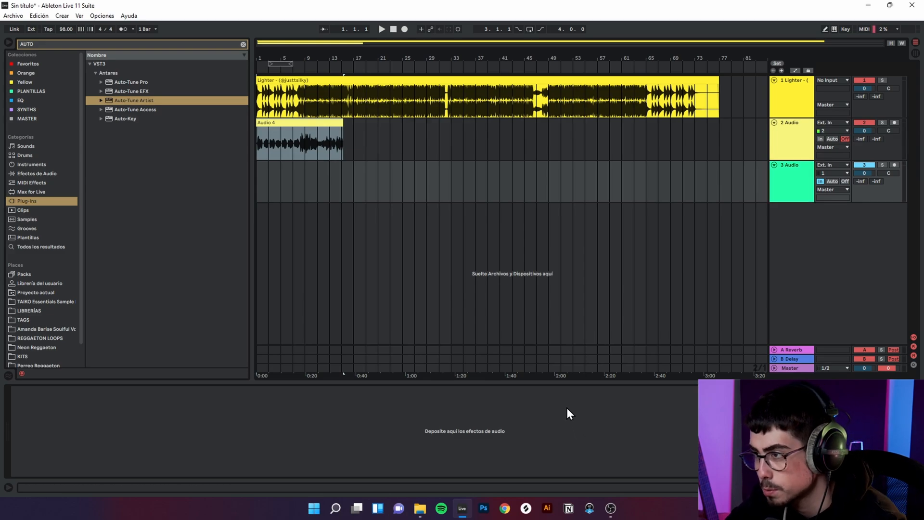
pyautogui.hotkey('ctrl', 'v')
pyautogui.click(812, 192)
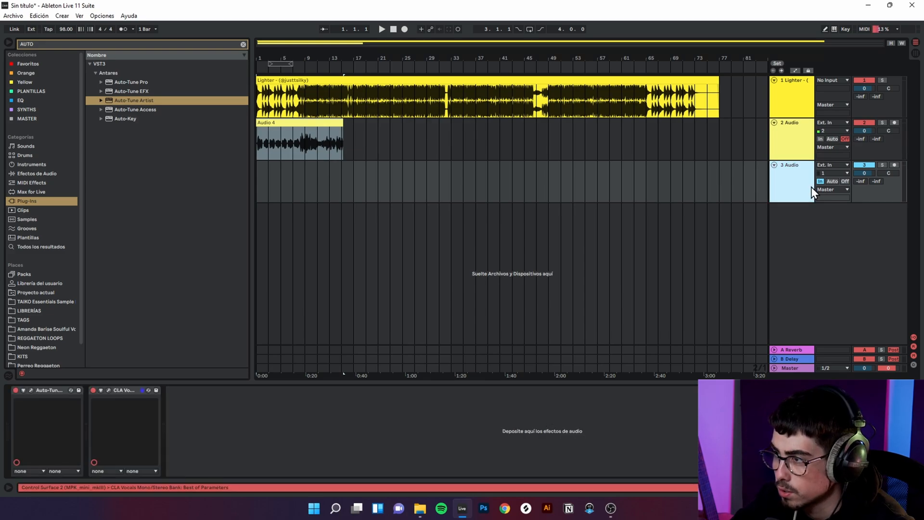
pyautogui.click(790, 151)
pyautogui.click(278, 125)
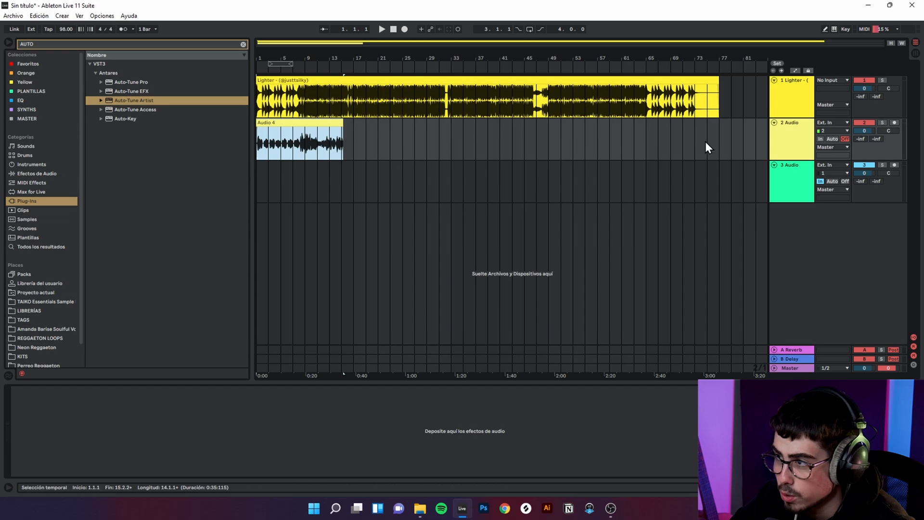
# Step: Rename the new audio track as FX and route the vocal track's output to it
pyautogui.click(819, 147)
pyautogui.click(799, 142)
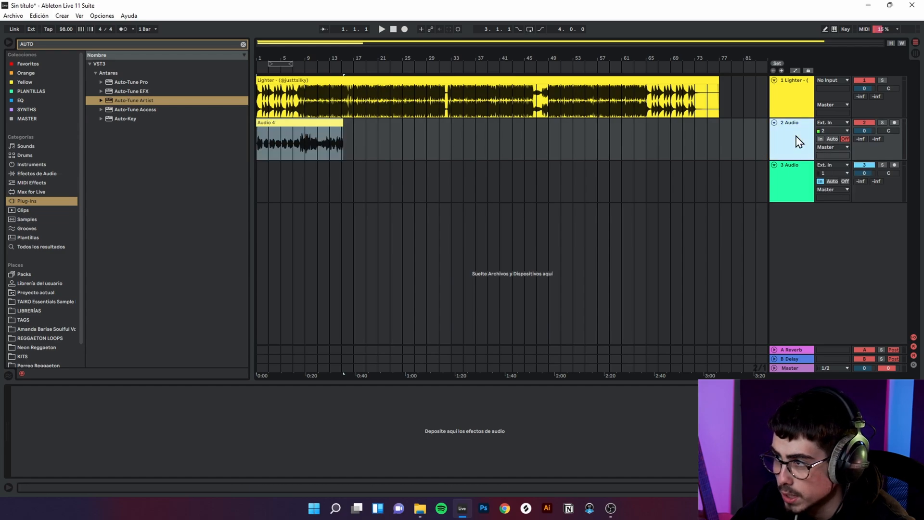
pyautogui.click(837, 147)
pyautogui.click(797, 188)
pyautogui.click(797, 188)
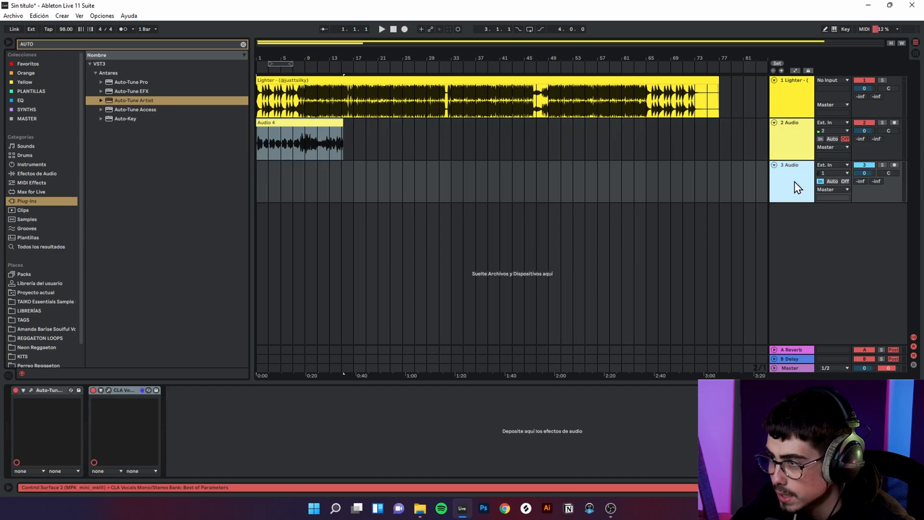
pyautogui.hotkey('ctrl', 'r')
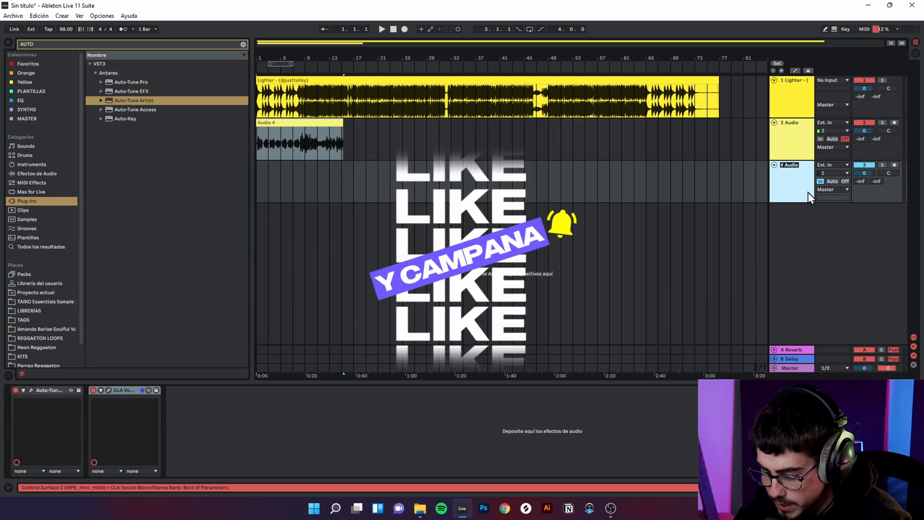
pyautogui.write('FX')
pyautogui.click(833, 147)
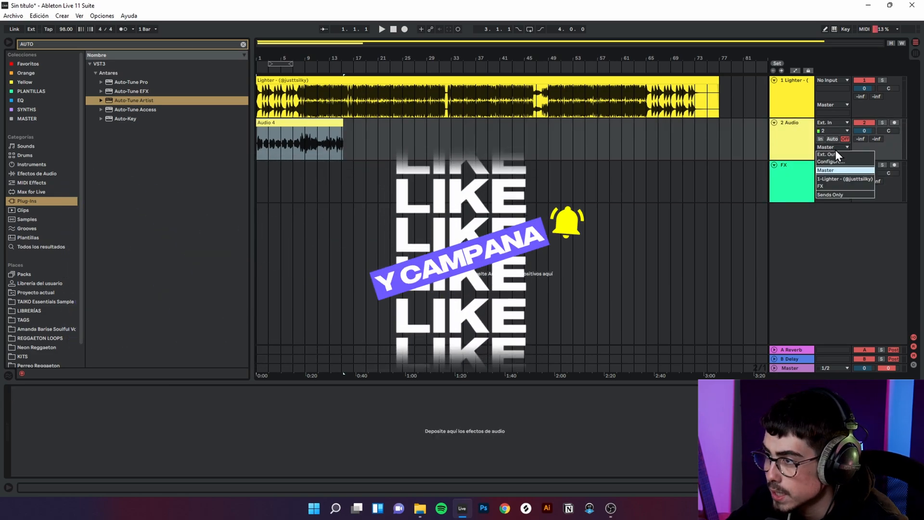
pyautogui.click(838, 186)
# Step: Play the recorded vocal clip from bar 1 through the FX track, both soloed and together with the beat
pyautogui.click(342, 126)
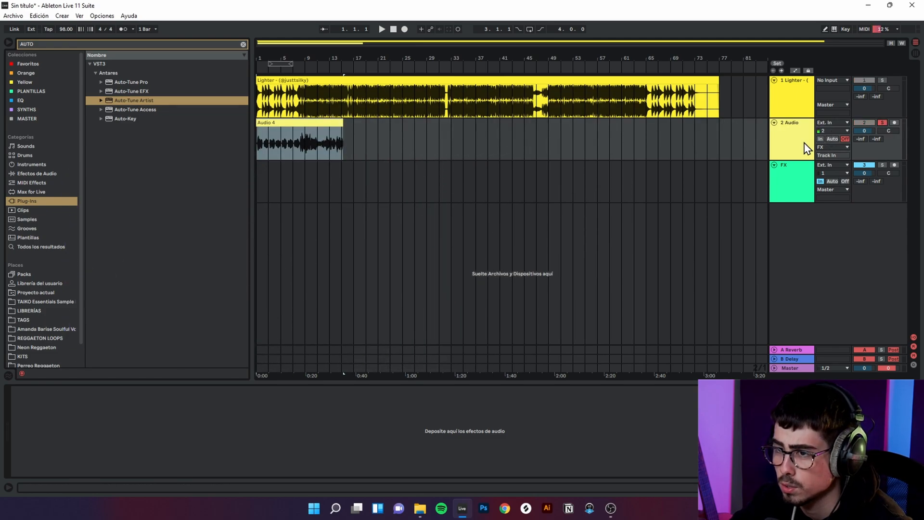
pyautogui.press('space')
pyautogui.click(882, 123)
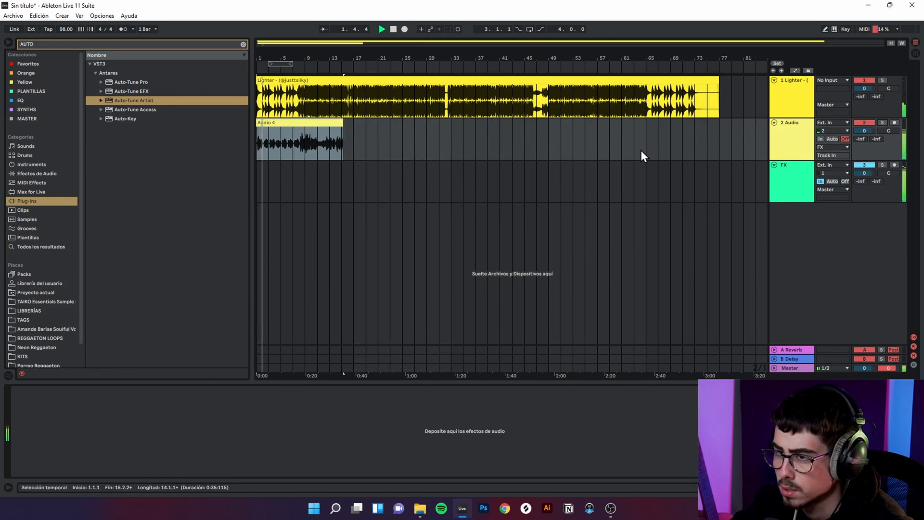
pyautogui.click(290, 122)
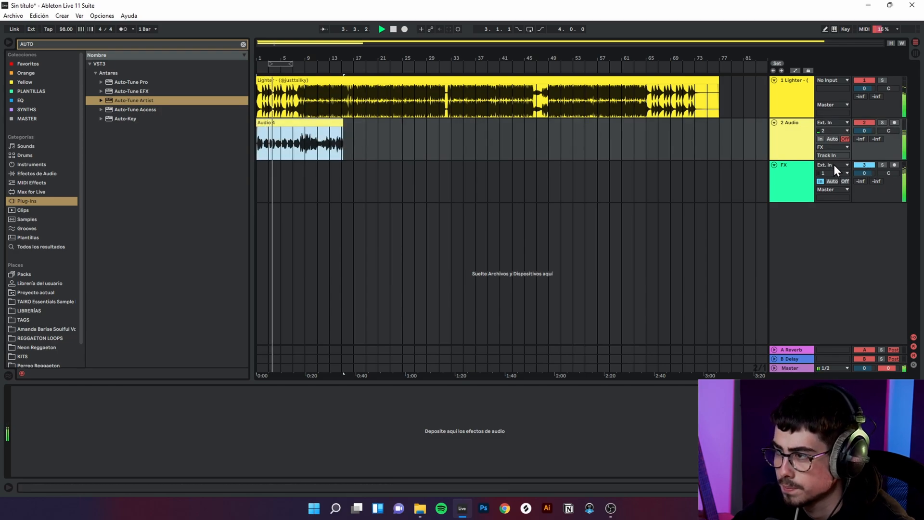
pyautogui.press('space')
pyautogui.rightClick(817, 265)
pyautogui.click(826, 264)
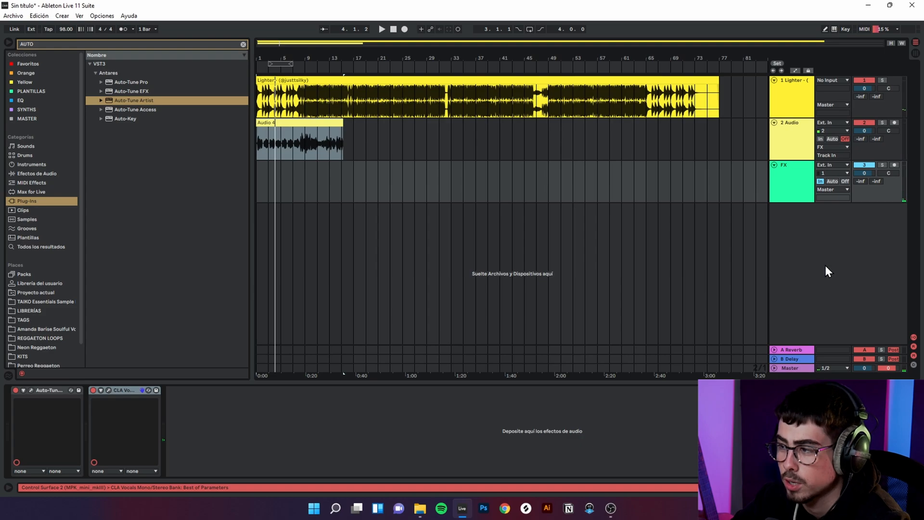
pyautogui.rightClick(825, 266)
pyautogui.click(816, 267)
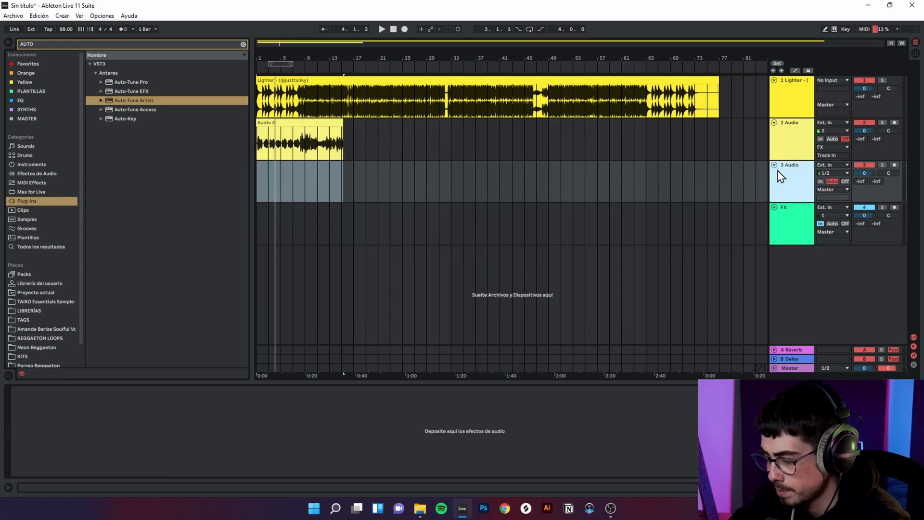
pyautogui.press('Delete')
# Step: Duplicate the vocal track with its routing to FX and clear the copied clip from the duplicate
pyautogui.click(311, 126)
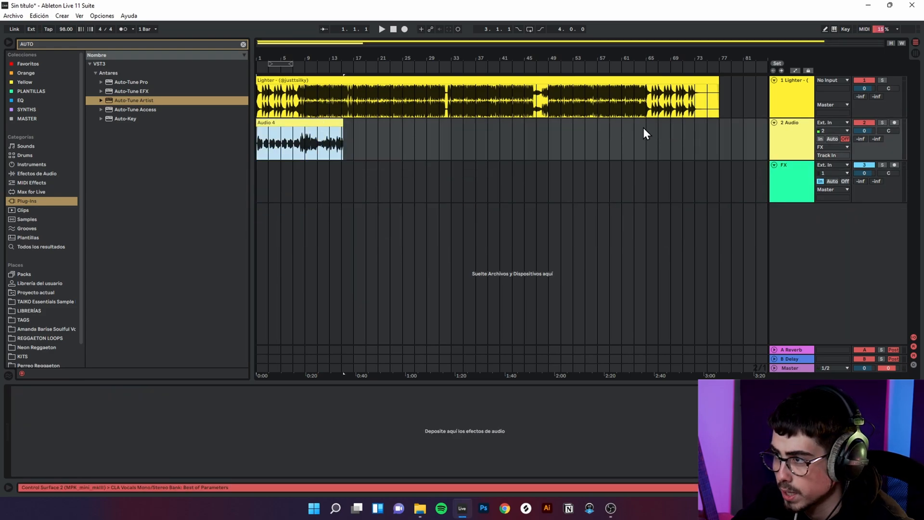
pyautogui.rightClick(807, 146)
pyautogui.click(788, 165)
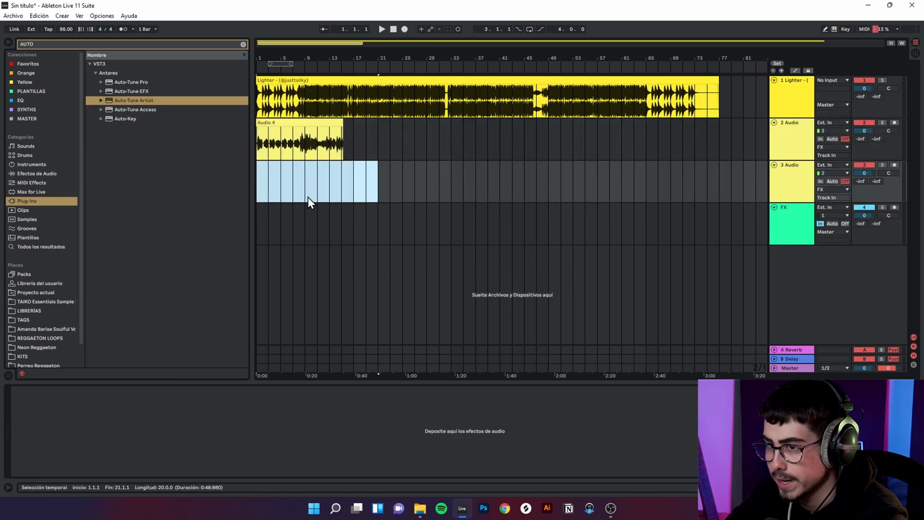
pyautogui.click(306, 197)
pyautogui.click(300, 143)
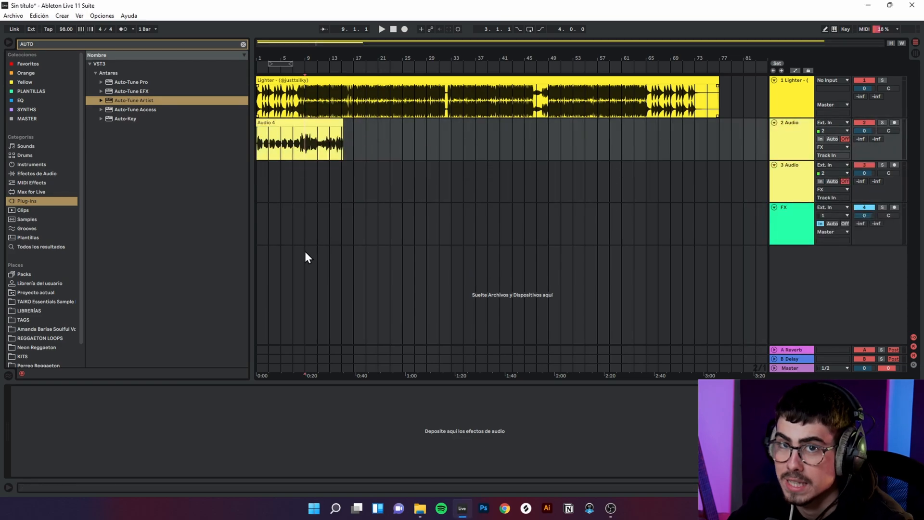
pyautogui.click(310, 150)
pyautogui.click(719, 207)
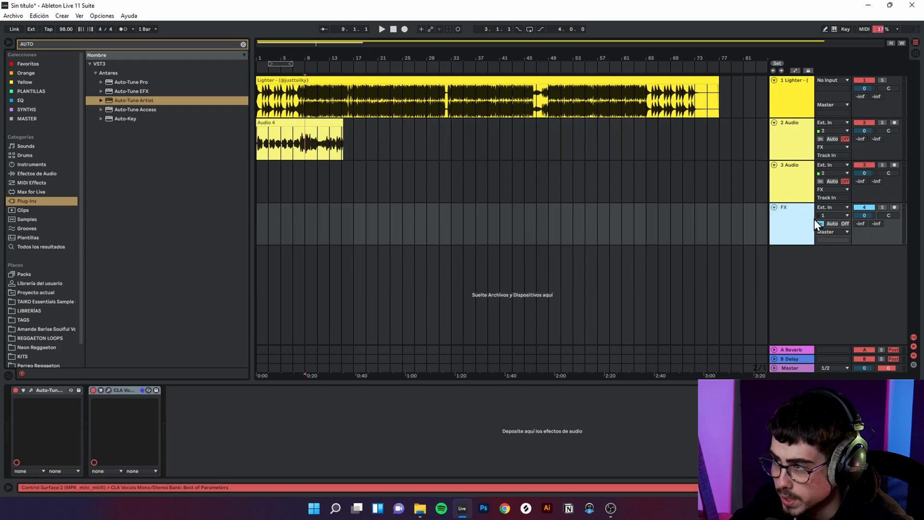
pyautogui.click(308, 140)
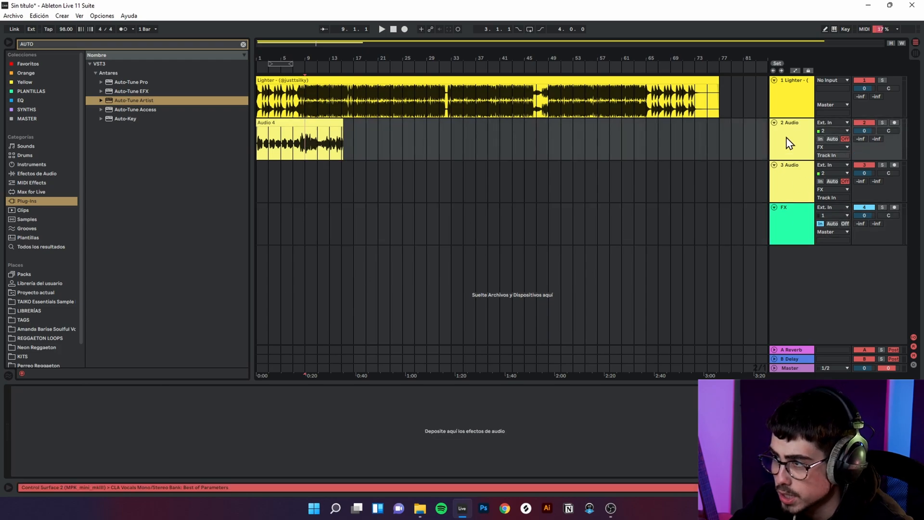
pyautogui.click(794, 182)
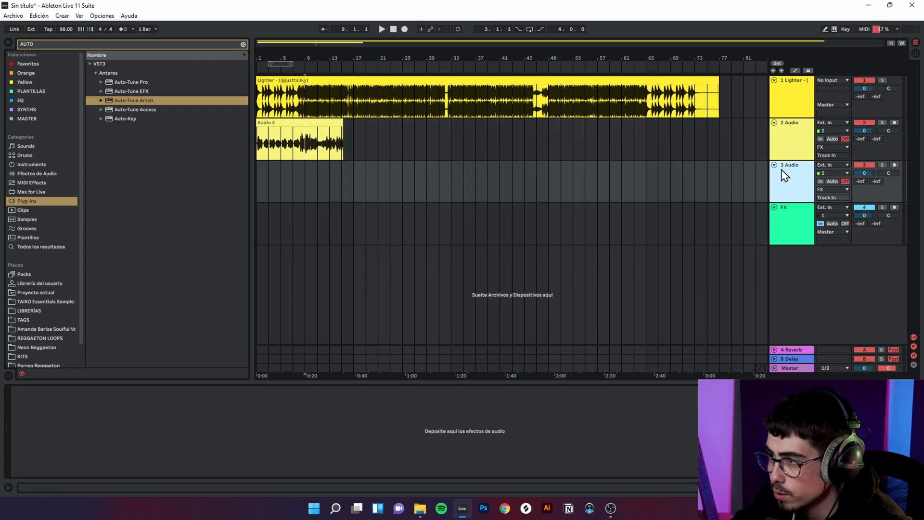
pyautogui.click(789, 142)
pyautogui.click(797, 179)
pyautogui.click(841, 189)
pyautogui.click(790, 140)
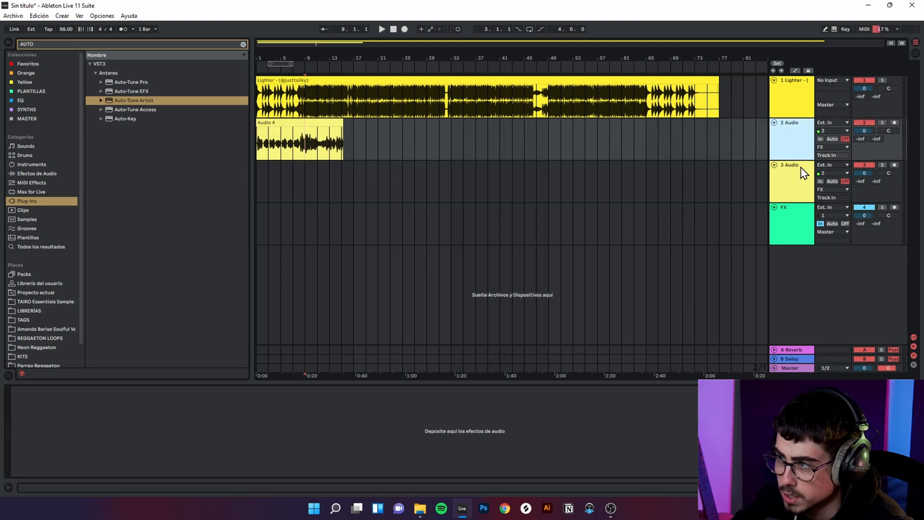
# Step: Arm the duplicated vocal track and test its input through FX with monitoring on Auto before setting monitoring back to Off
pyautogui.click(803, 173)
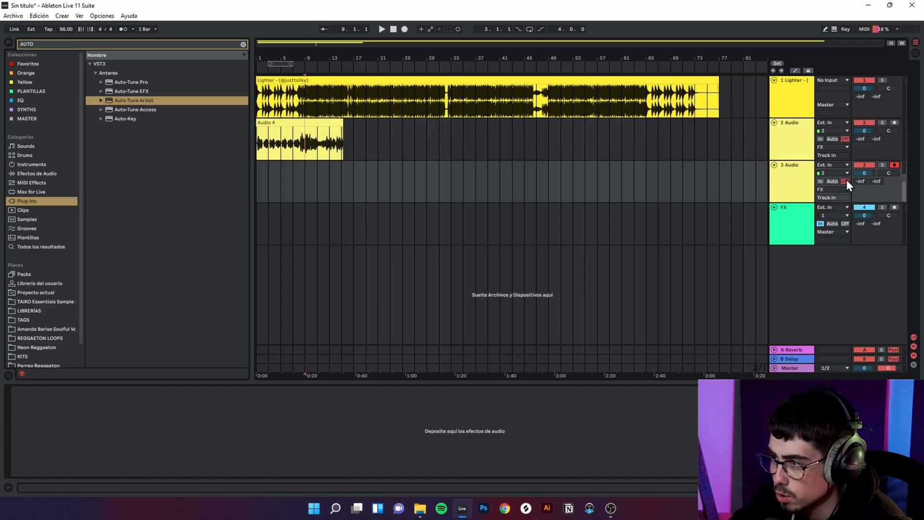
pyautogui.click(838, 181)
pyautogui.click(799, 235)
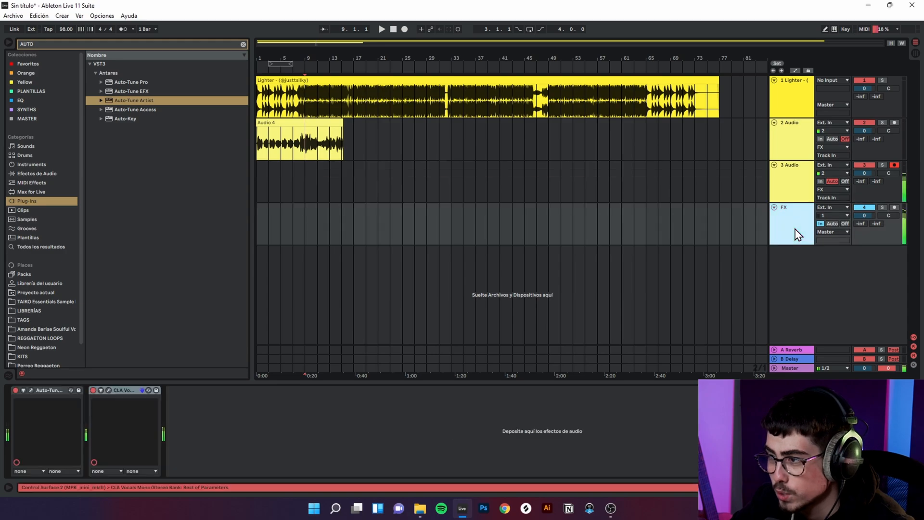
pyautogui.click(803, 188)
pyautogui.click(805, 221)
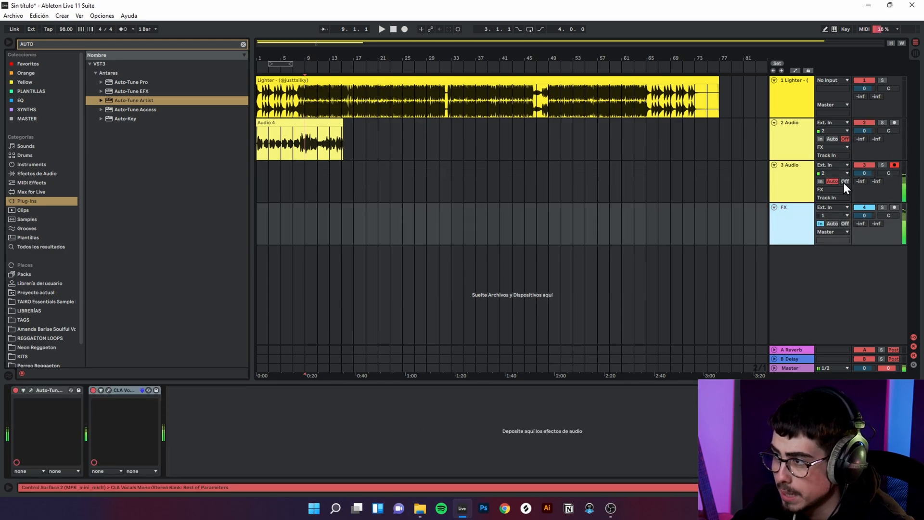
pyautogui.click(845, 182)
pyautogui.click(799, 234)
# Step: Try the duplicated vocal track on Master with monitoring on Auto, and restore monitoring Off and the FX output
pyautogui.click(838, 191)
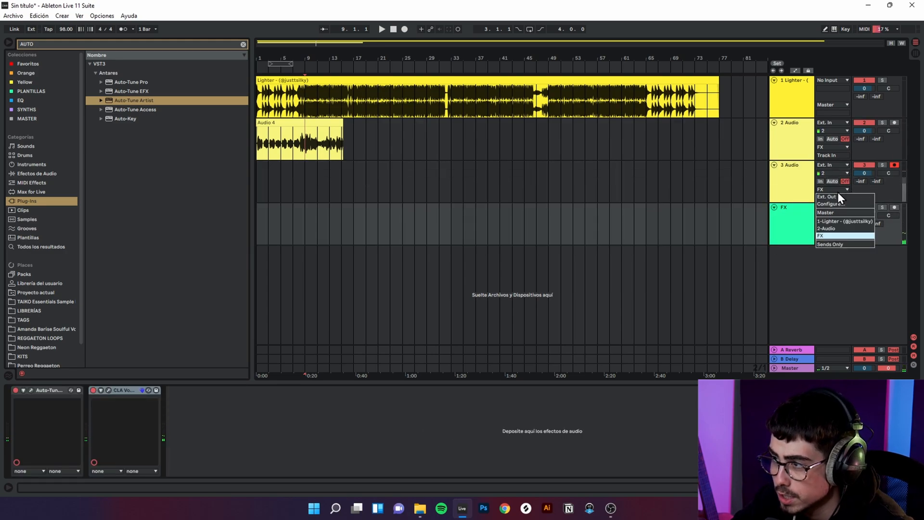
pyautogui.click(835, 212)
pyautogui.click(832, 181)
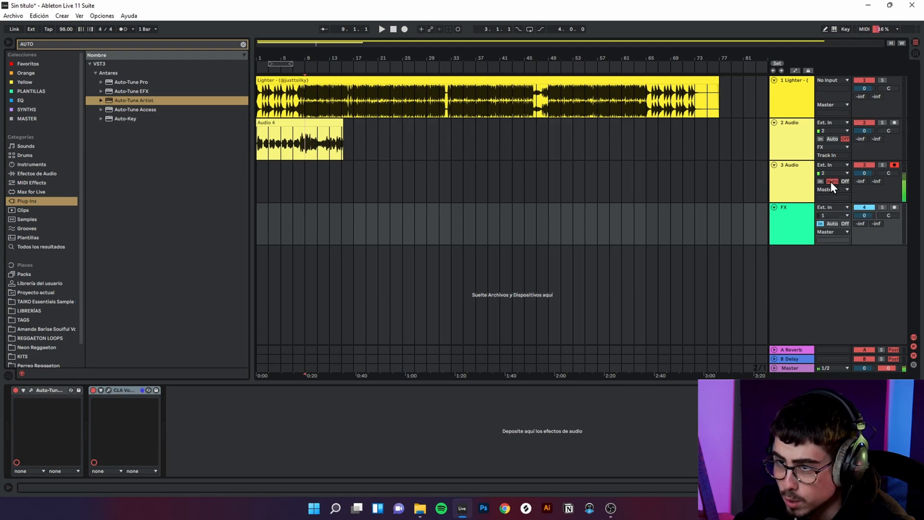
pyautogui.click(845, 182)
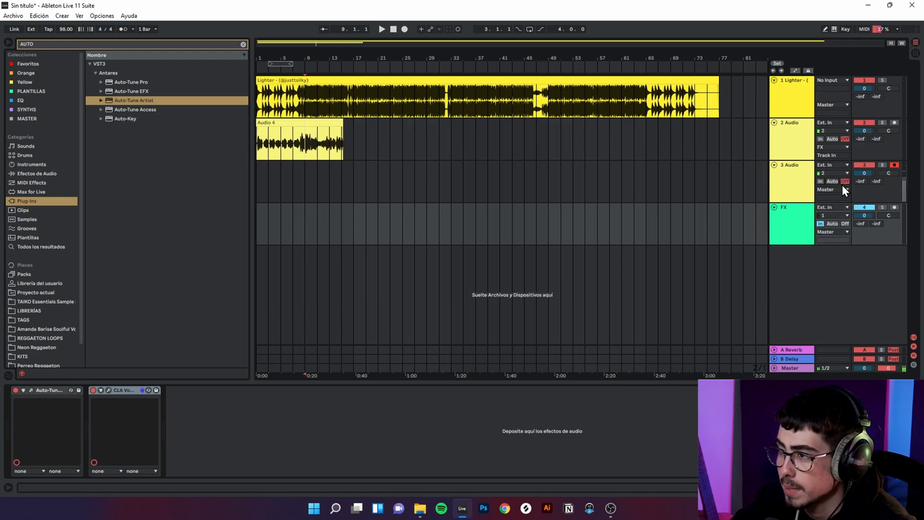
pyautogui.click(837, 190)
pyautogui.click(837, 235)
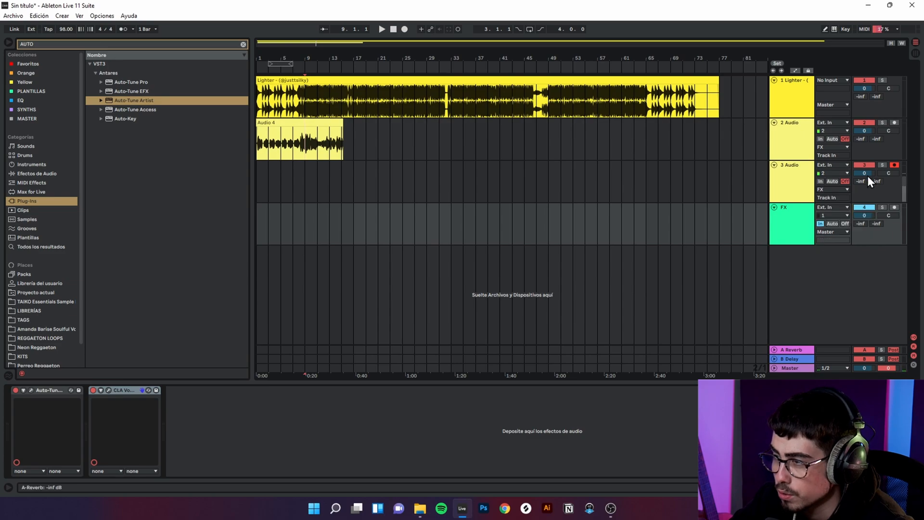
# Step: Set the FX track's monitoring to Auto and play the recorded vocal clip with the beat from bar 1
pyautogui.click(789, 215)
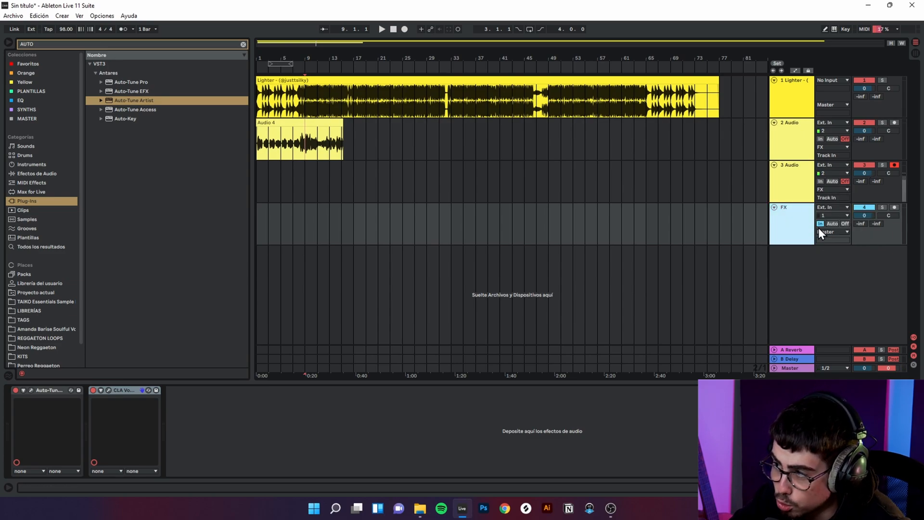
pyautogui.click(836, 215)
pyautogui.click(786, 208)
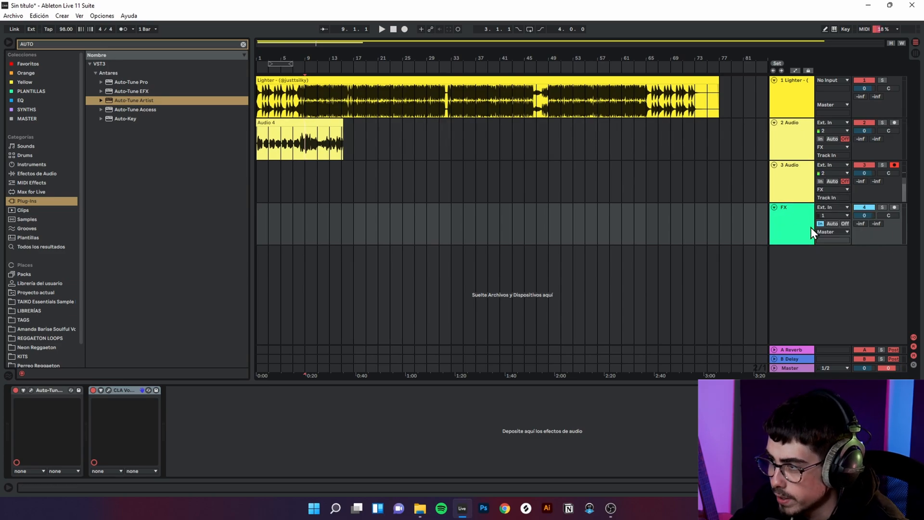
pyautogui.click(324, 123)
pyautogui.press('space')
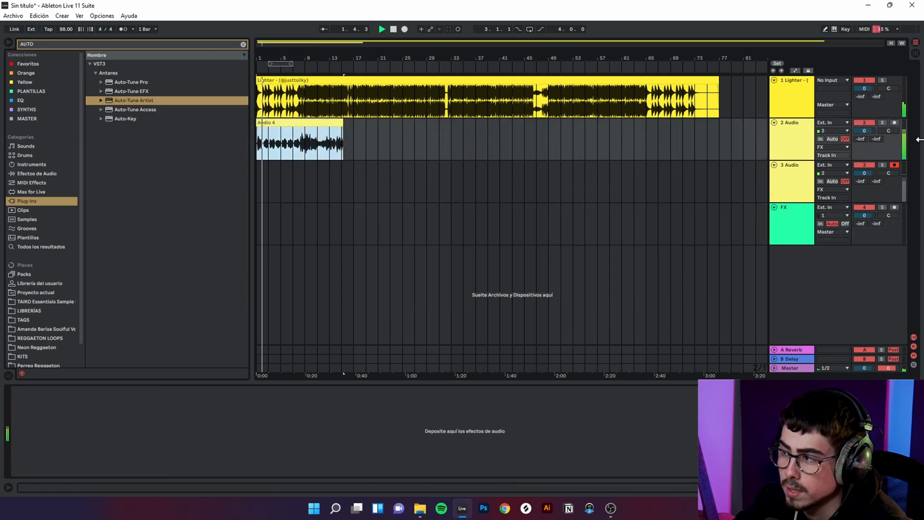
# Step: Compare the FX track's monitoring on In during playback, and return it to Auto
pyautogui.click(822, 229)
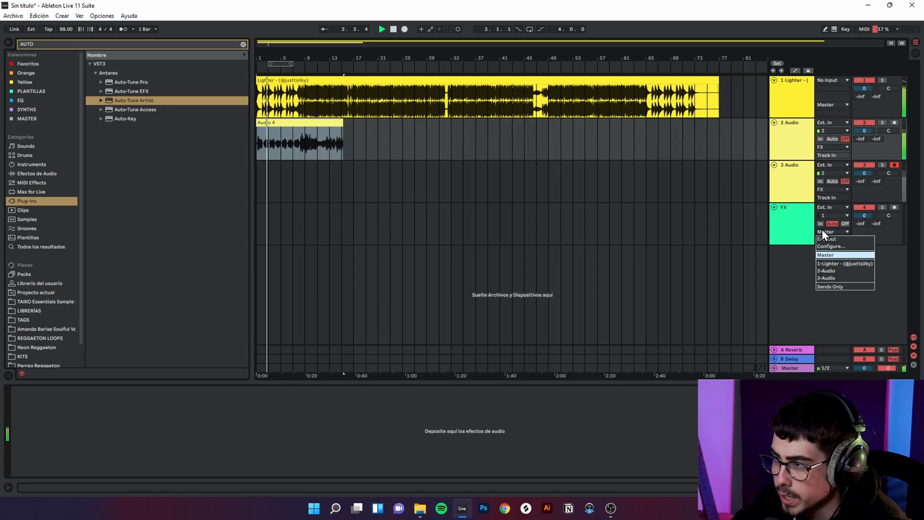
pyautogui.click(821, 230)
pyautogui.click(819, 225)
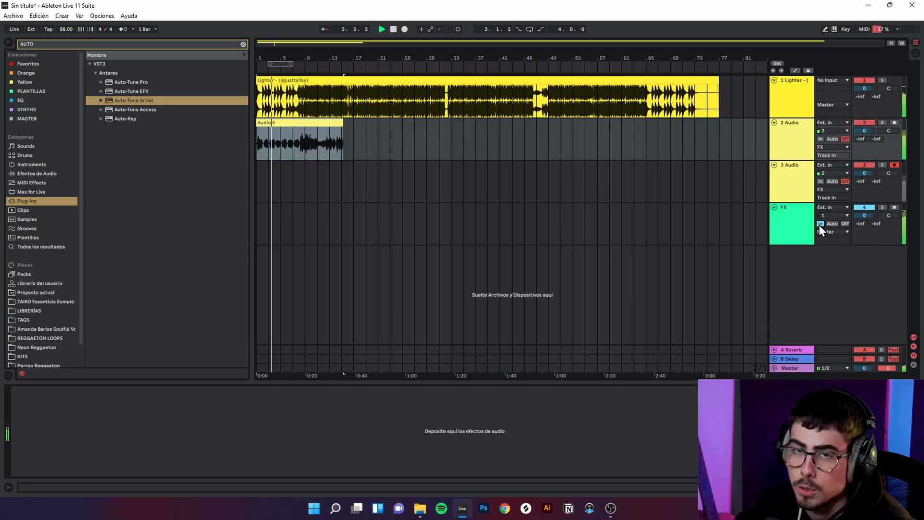
pyautogui.click(833, 224)
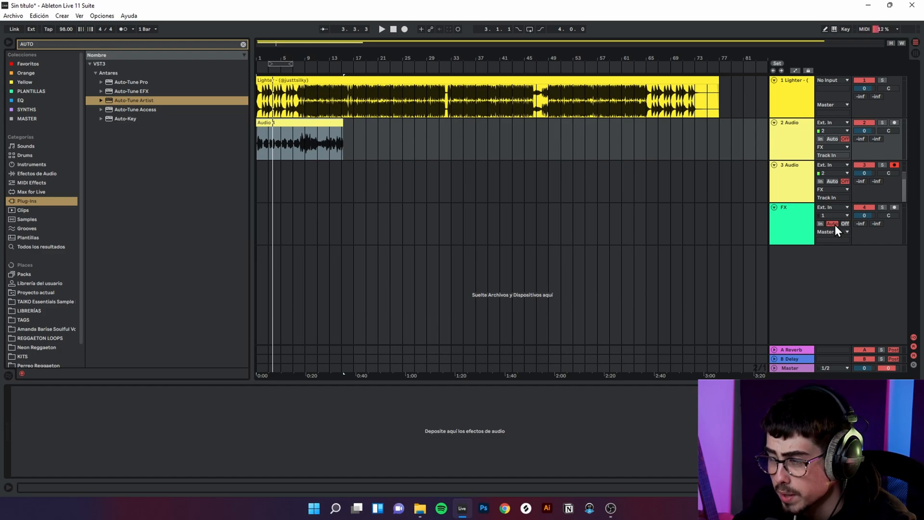
pyautogui.click(306, 138)
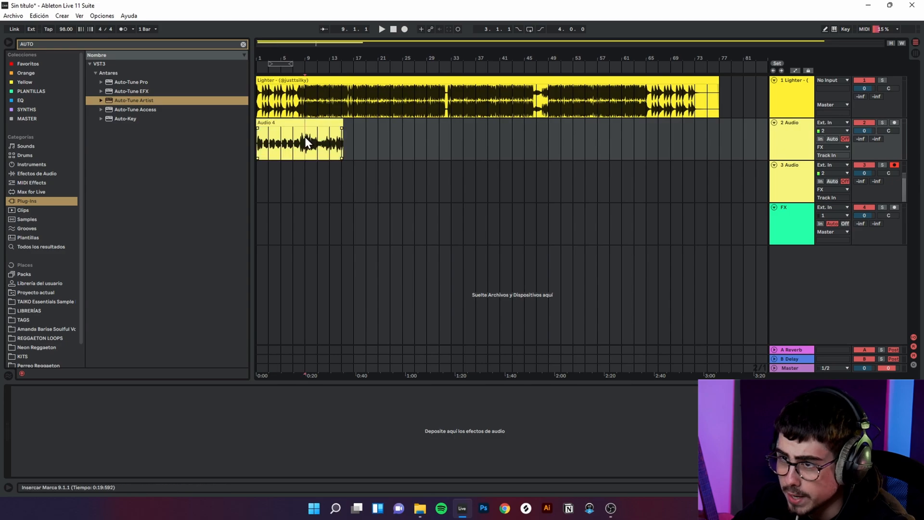
pyautogui.moveTo(306, 139); pyautogui.dragTo(348, 141)
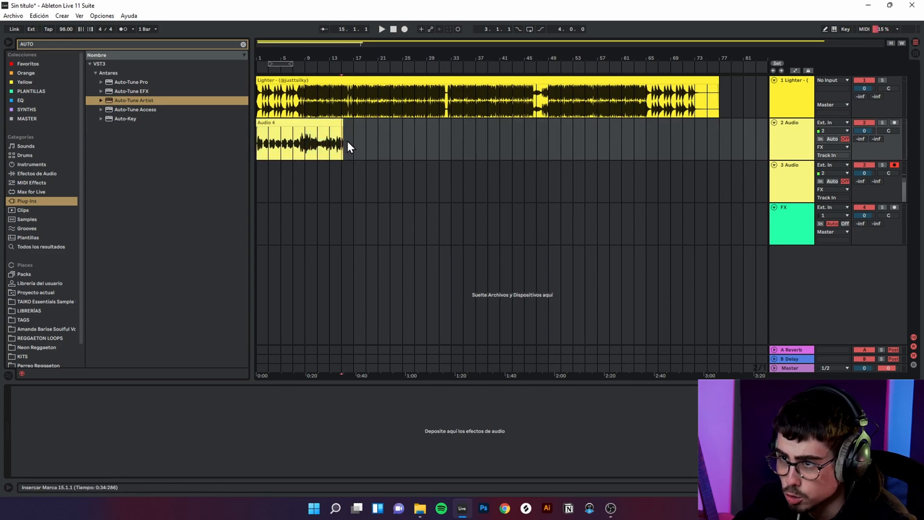
pyautogui.click(326, 176)
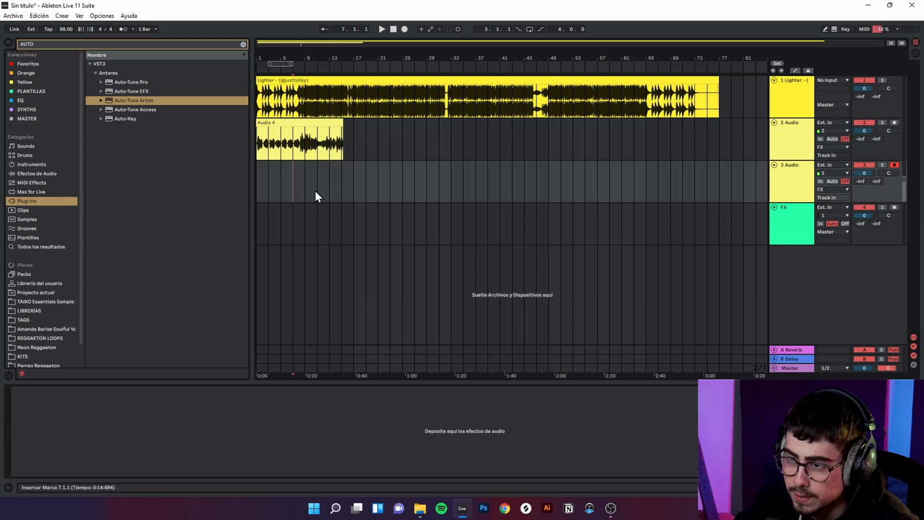
pyautogui.moveTo(293, 173); pyautogui.dragTo(585, 212)
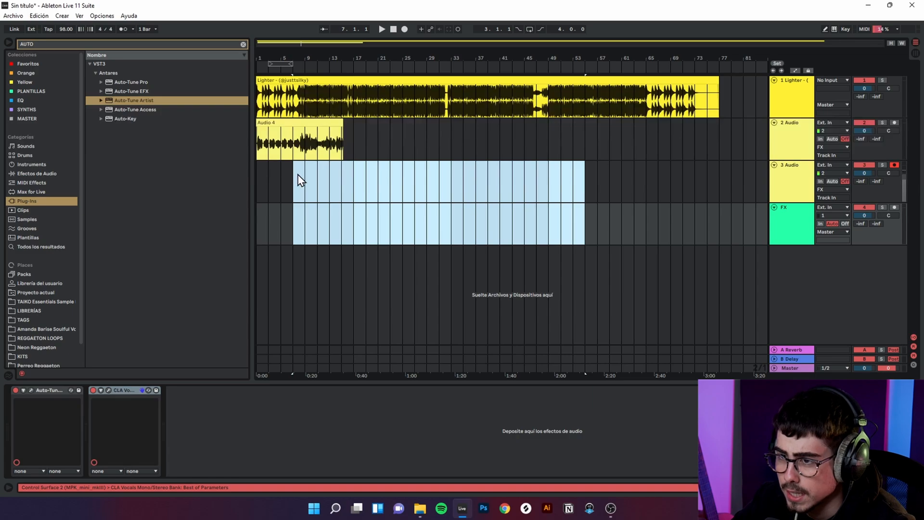
pyautogui.moveTo(301, 180)
pyautogui.mouseDown()
pyautogui.moveTo(572, 191)
pyautogui.moveTo(314, 171)
pyautogui.moveTo(407, 174)
pyautogui.mouseUp()
pyautogui.click(301, 197)
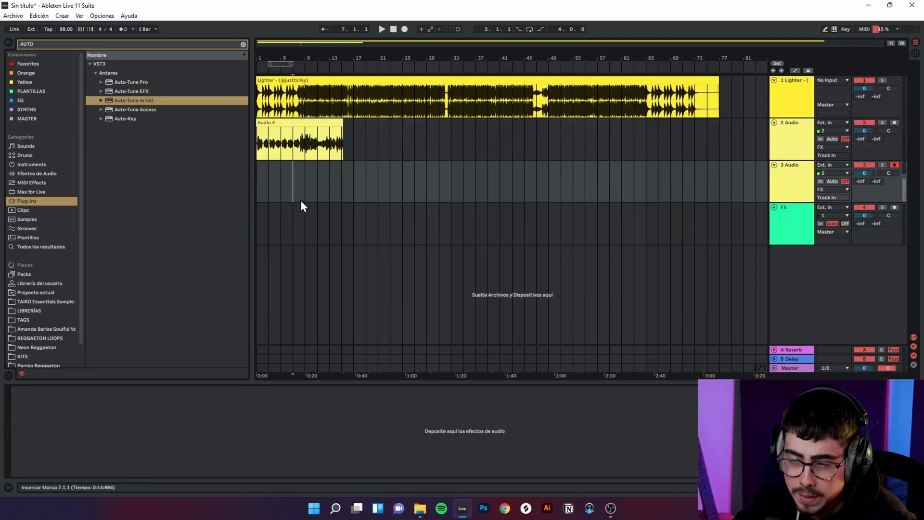
pyautogui.moveTo(293, 189); pyautogui.dragTo(305, 190)
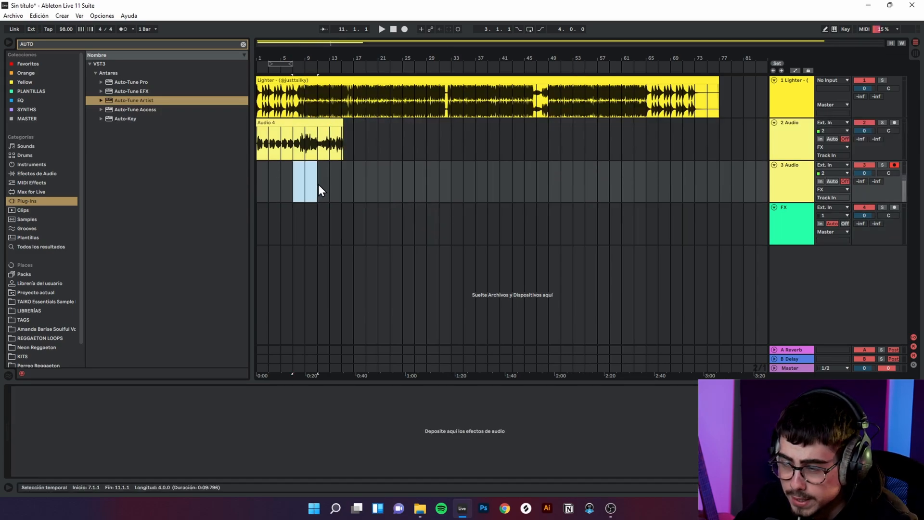
pyautogui.moveTo(298, 148); pyautogui.dragTo(335, 146)
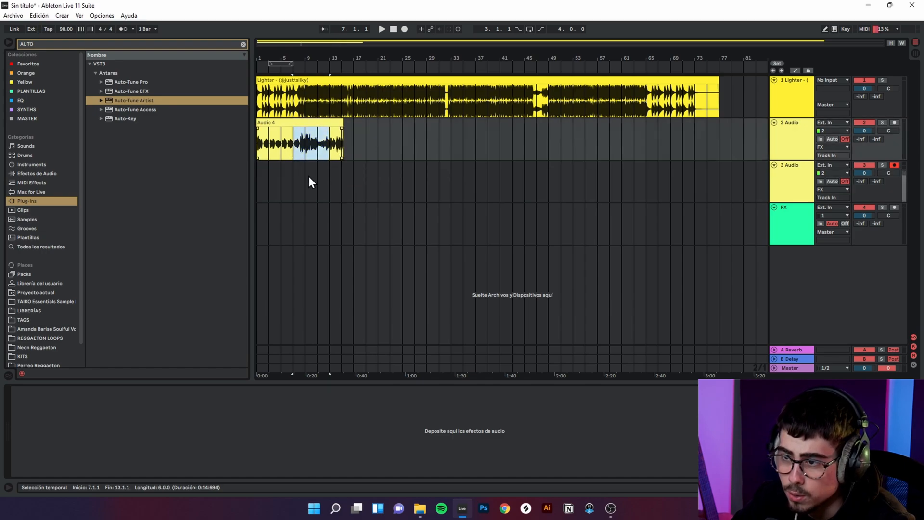
pyautogui.moveTo(297, 178); pyautogui.dragTo(402, 191)
pyautogui.click(347, 187)
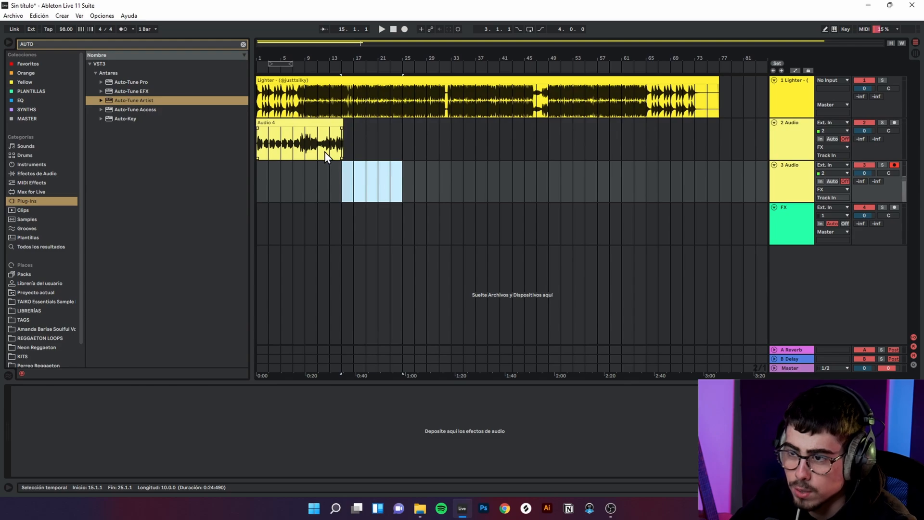
pyautogui.click(295, 147)
pyautogui.moveTo(302, 158); pyautogui.dragTo(341, 147)
pyautogui.click(342, 148)
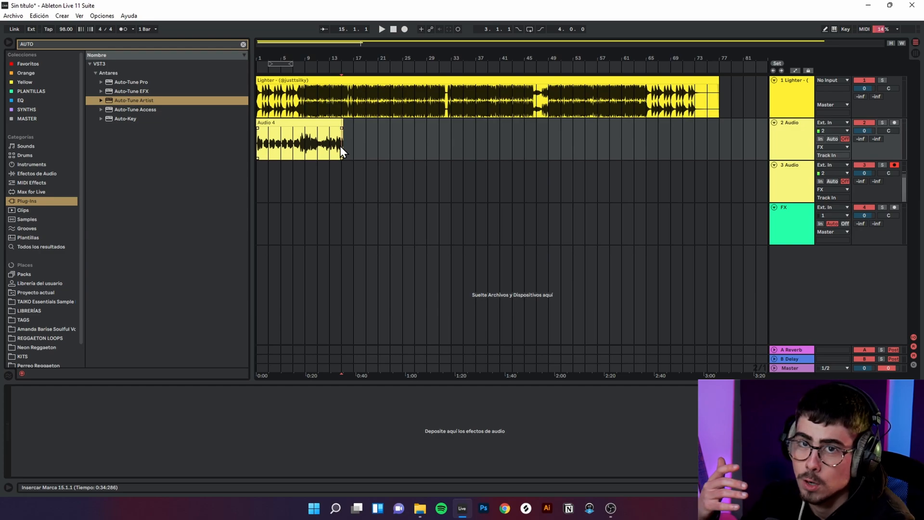
# Step: Duplicate the FX track together with its Auto-Tune Artist and CLA Vocals devices
pyautogui.rightClick(820, 278)
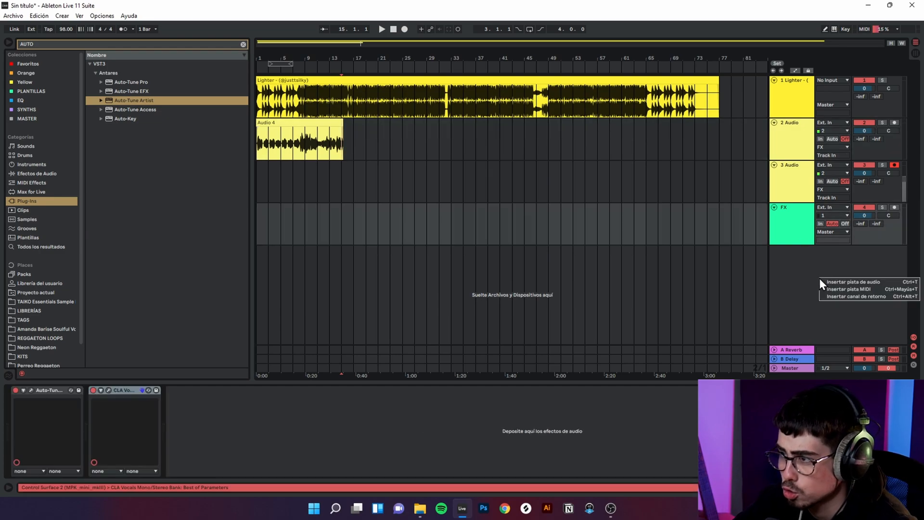
pyautogui.rightClick(796, 225)
pyautogui.click(816, 246)
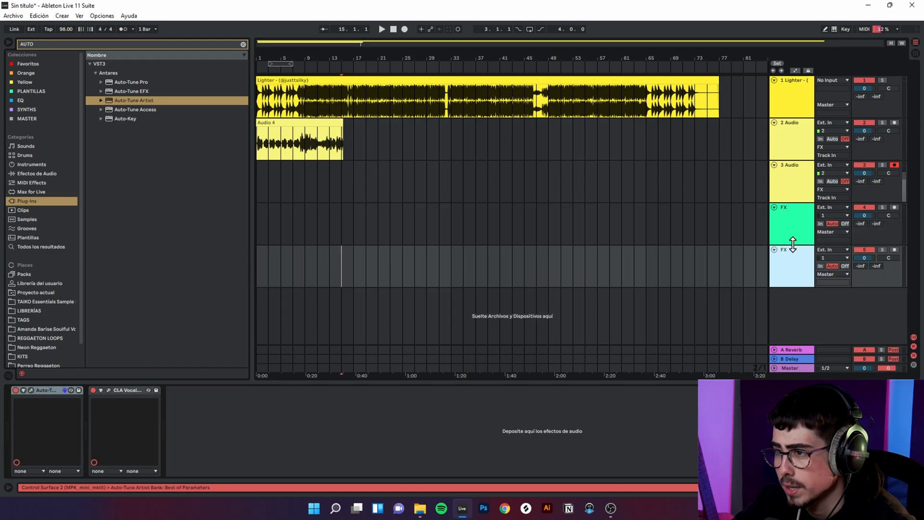
# Step: Arm the original vocal track with monitoring on Auto and play from bar 15 with the first FX track monitoring In
pyautogui.click(894, 123)
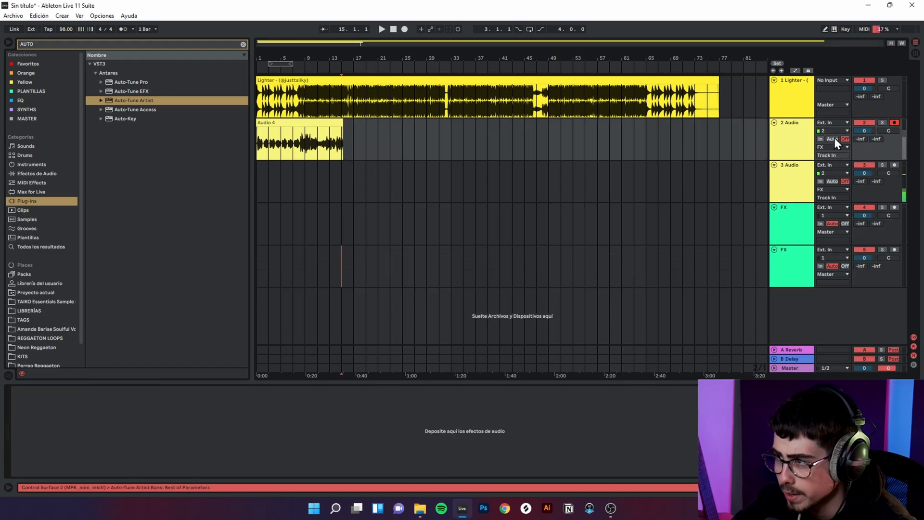
pyautogui.click(822, 224)
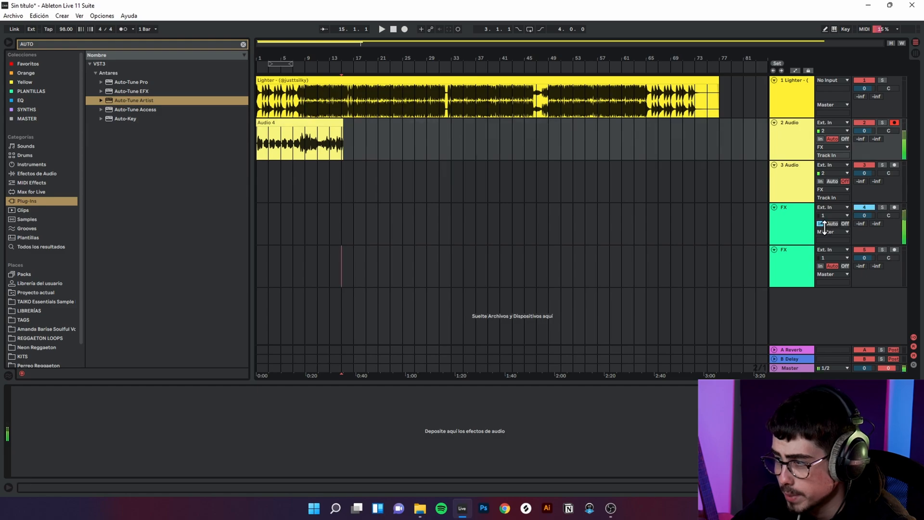
pyautogui.press('space')
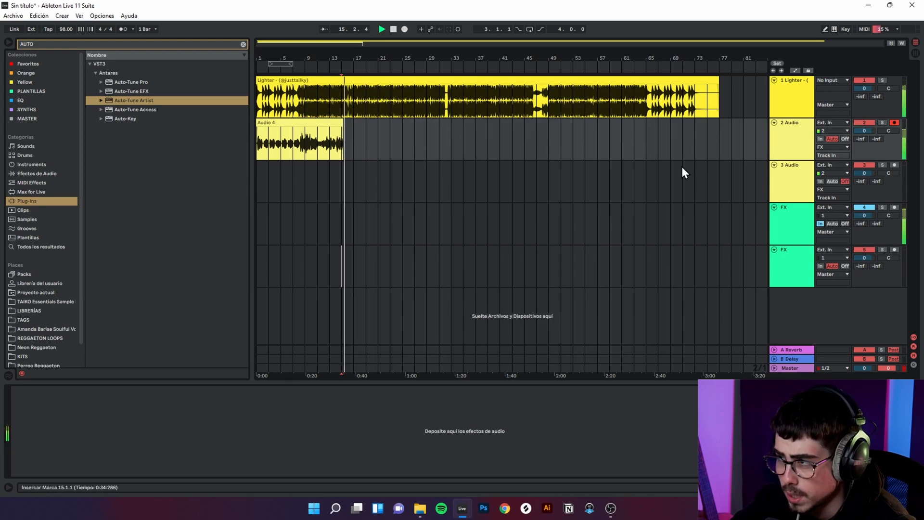
# Step: Stop playback, inspect the CLA Vocals settings on the duplicated FX track, and return the playhead to bar 1
pyautogui.press('space')
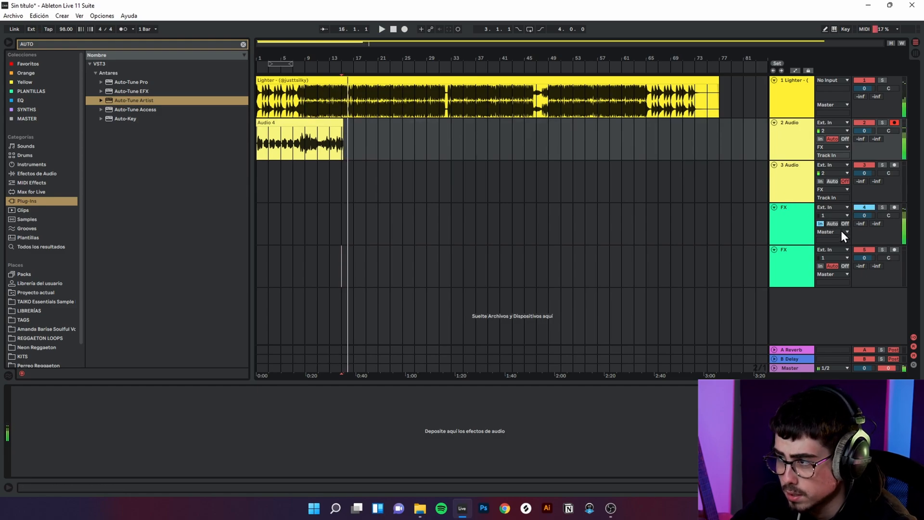
pyautogui.click(790, 270)
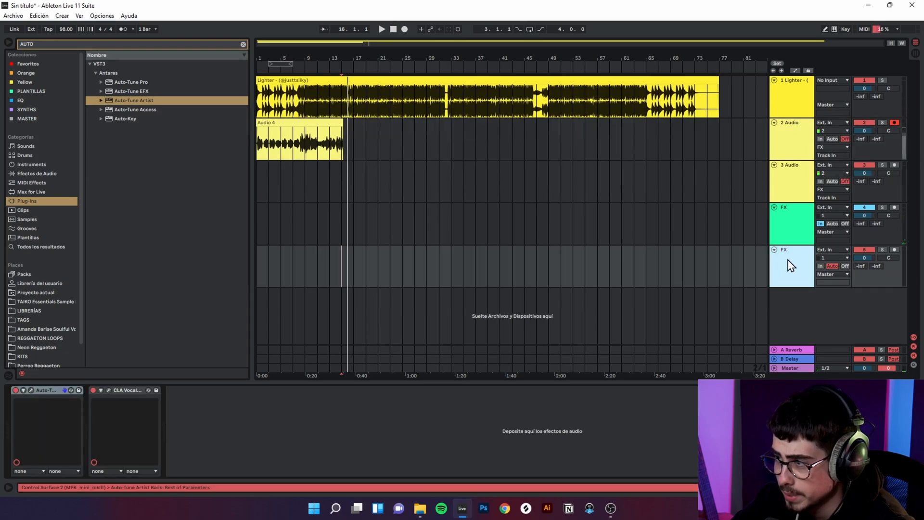
pyautogui.click(114, 390)
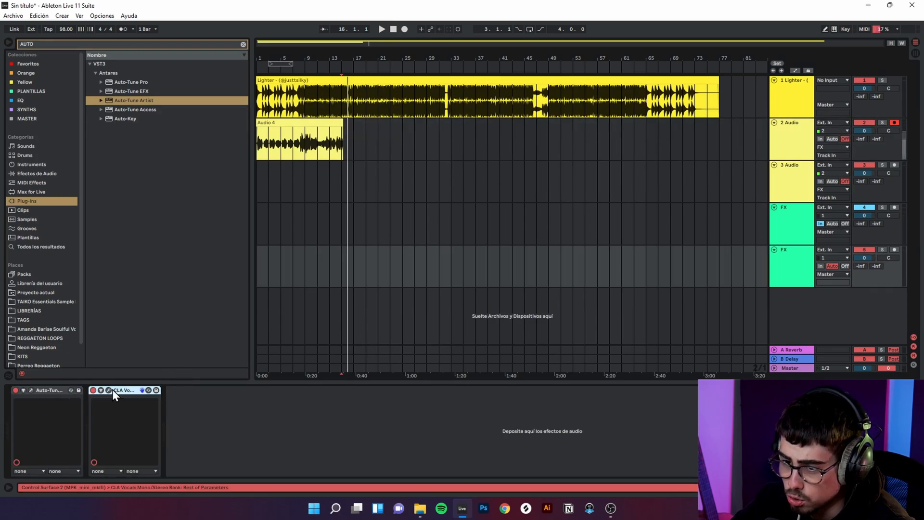
pyautogui.click(108, 391)
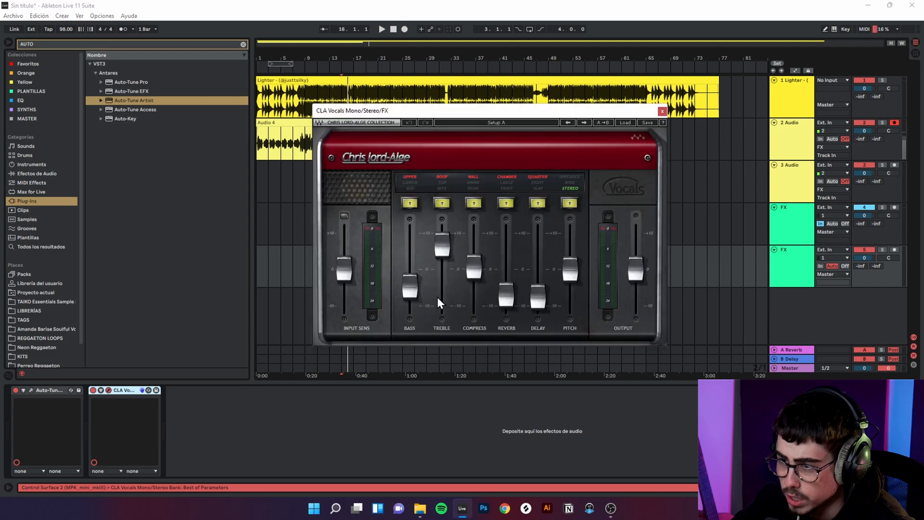
pyautogui.click(662, 111)
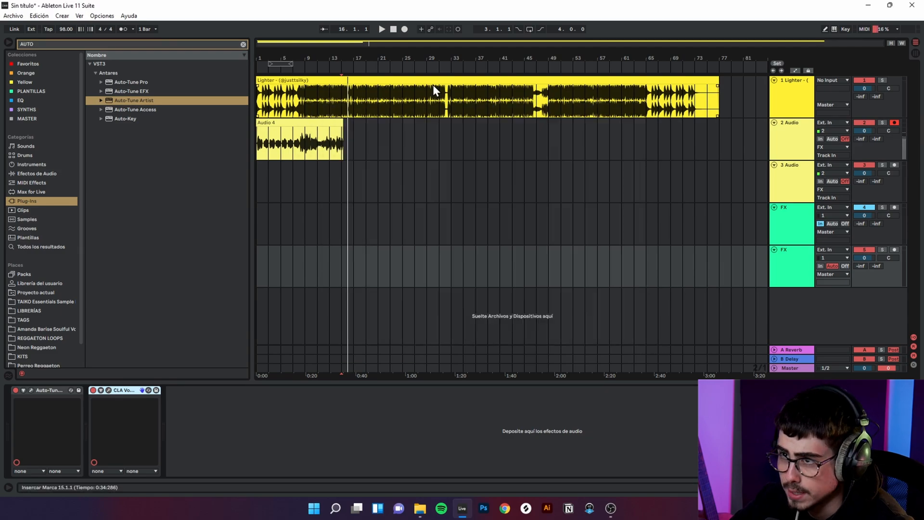
pyautogui.click(393, 28)
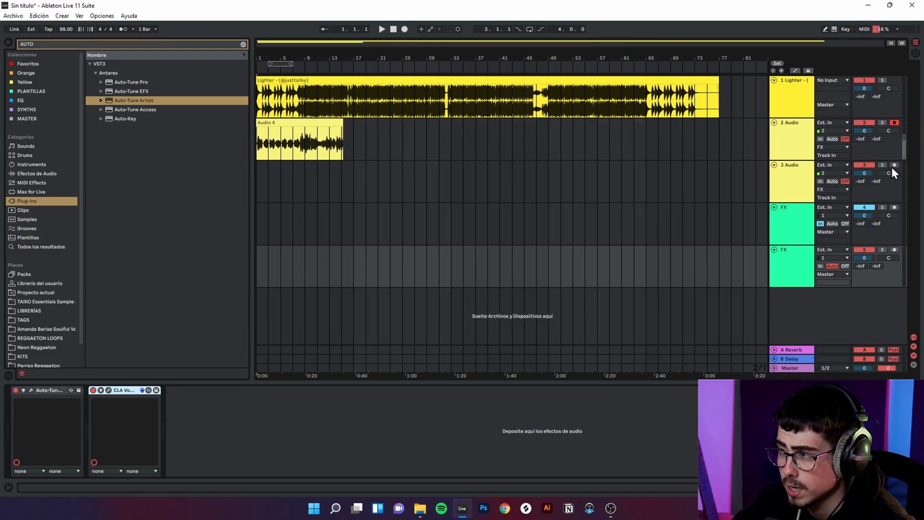
# Step: Rename the duplicated FX track as FX COROS
pyautogui.rightClick(788, 183)
pyautogui.click(808, 159)
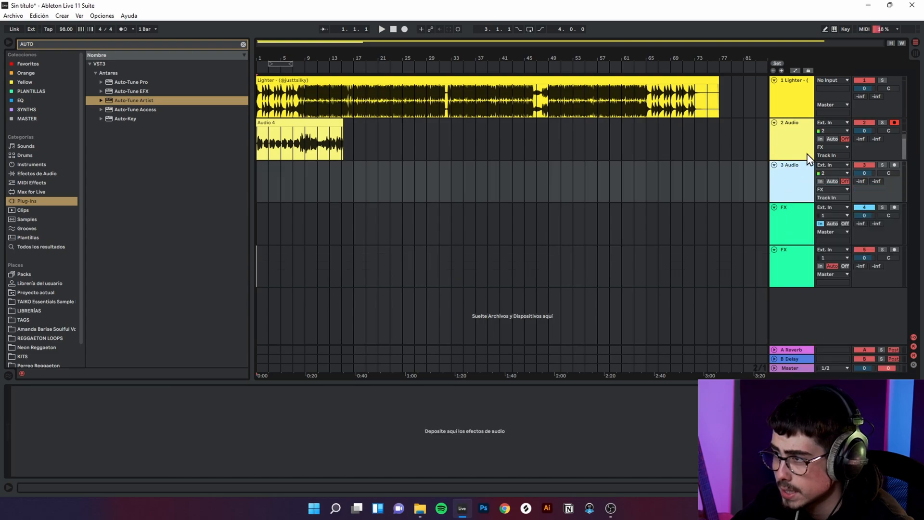
pyautogui.click(801, 137)
pyautogui.click(794, 171)
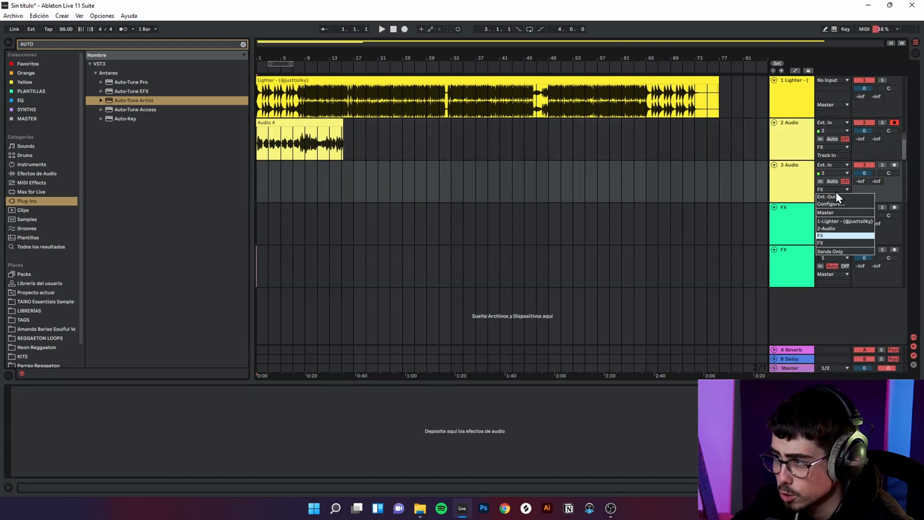
pyautogui.click(785, 275)
pyautogui.hotkey('ctrl', 'r')
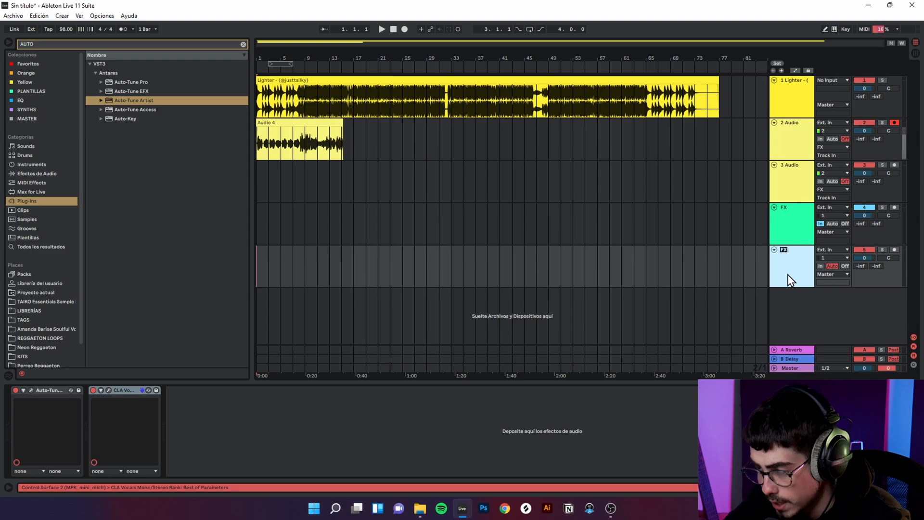
pyautogui.write('FX COROS')
pyautogui.press('Return')
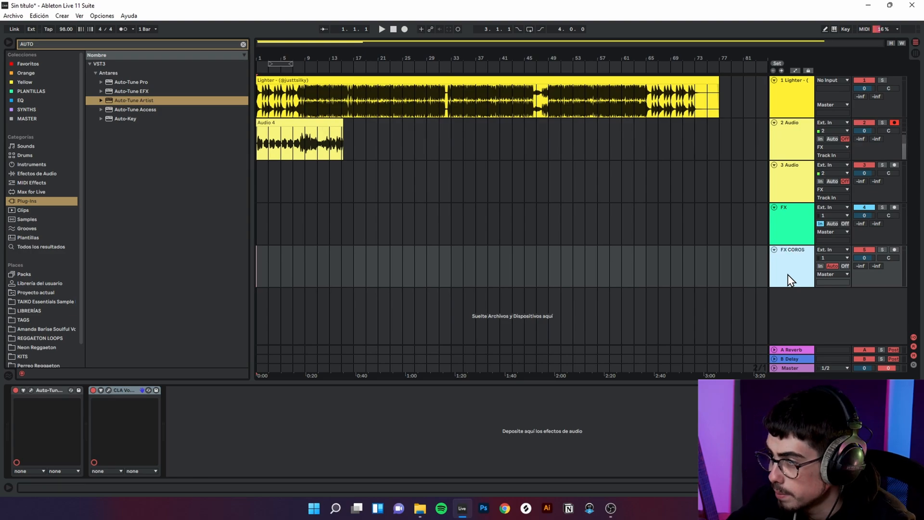
# Step: Set the FX COROS track's monitoring to In and route the 3 Audio track's output to FX COROS
pyautogui.click(809, 197)
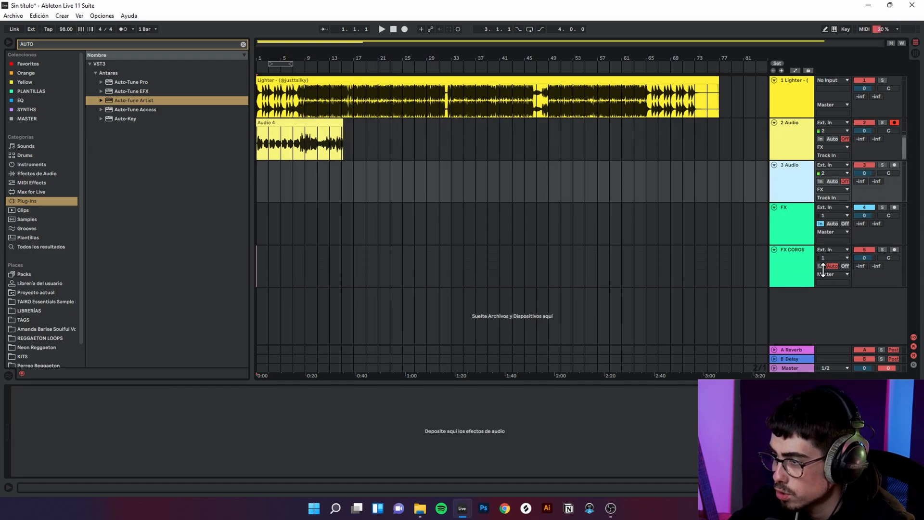
pyautogui.click(821, 267)
pyautogui.click(801, 196)
pyautogui.click(839, 191)
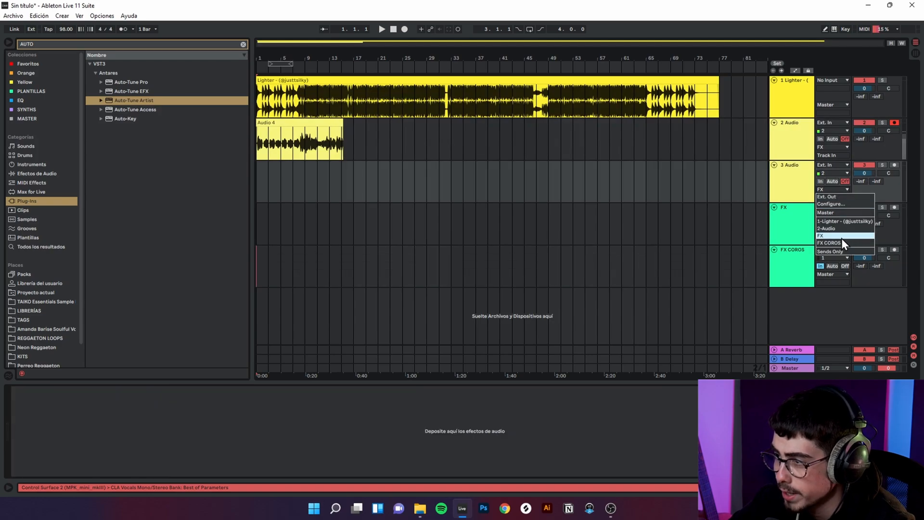
pyautogui.click(840, 242)
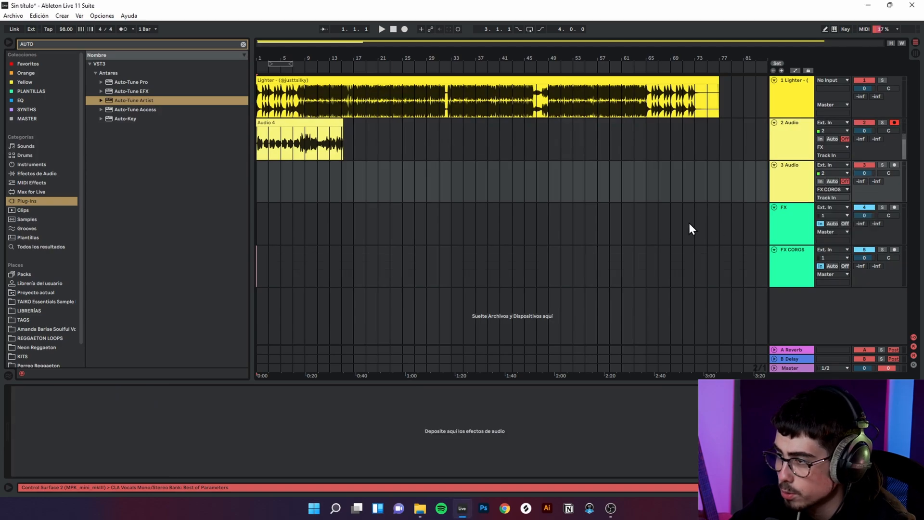
# Step: Record a vocal take over the beat from bar 1 on the armed 3 Audio track with monitoring on Auto
pyautogui.click(832, 181)
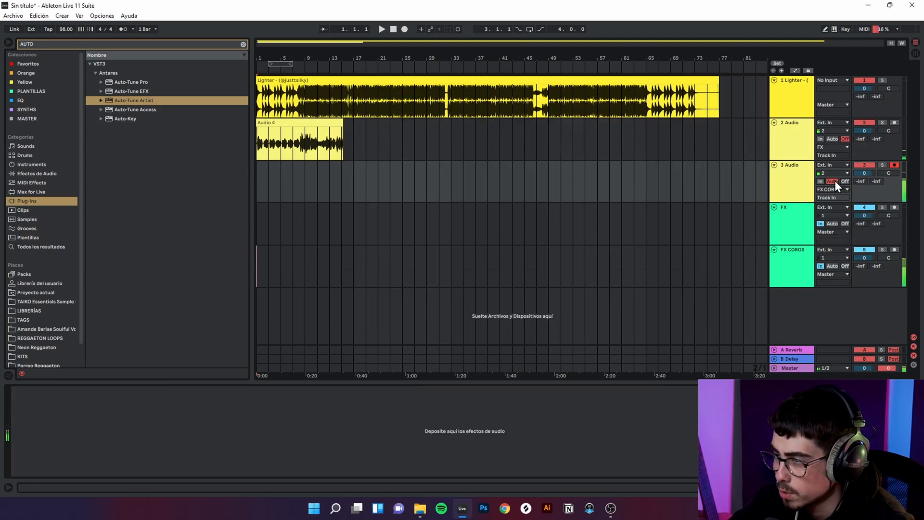
pyautogui.click(403, 29)
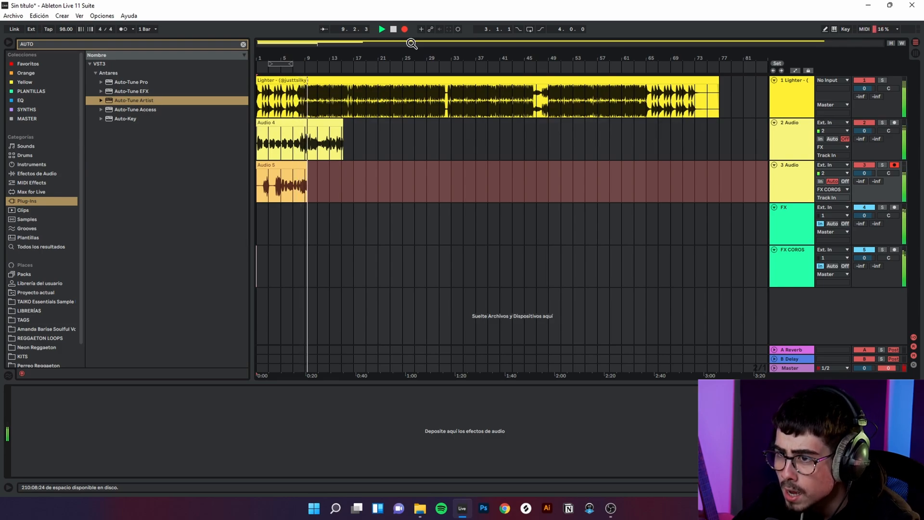
pyautogui.press('space')
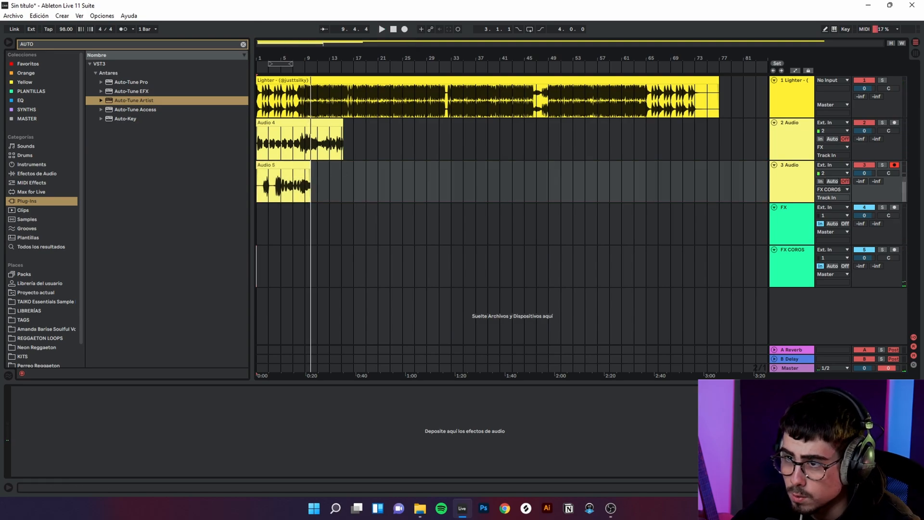
# Step: Play the new 3 Audio take from 8.2.1 with its monitoring Off and delete the range from 9.3.1 to 10.3.1
pyautogui.moveTo(310, 57); pyautogui.dragTo(309, 96)
pyautogui.click(338, 178)
pyautogui.click(353, 180)
pyautogui.press('space')
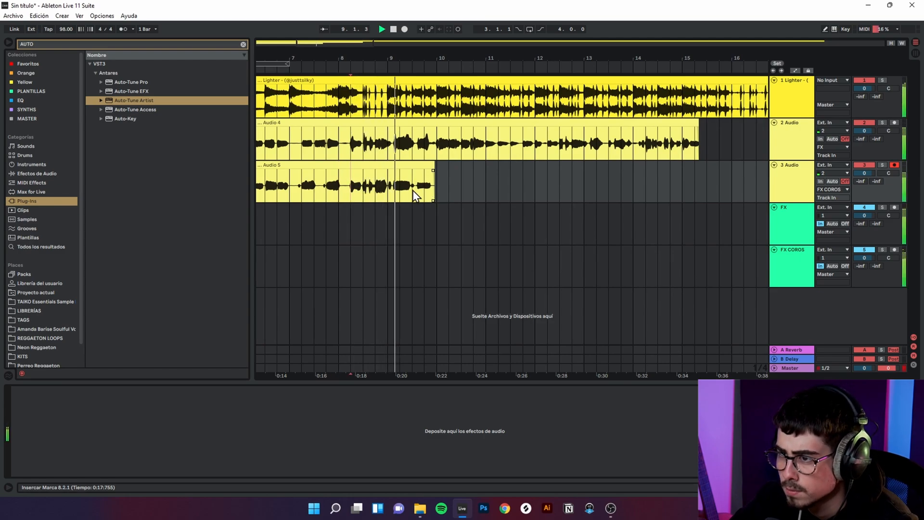
pyautogui.moveTo(413, 190); pyautogui.dragTo(460, 191)
pyautogui.press('Delete')
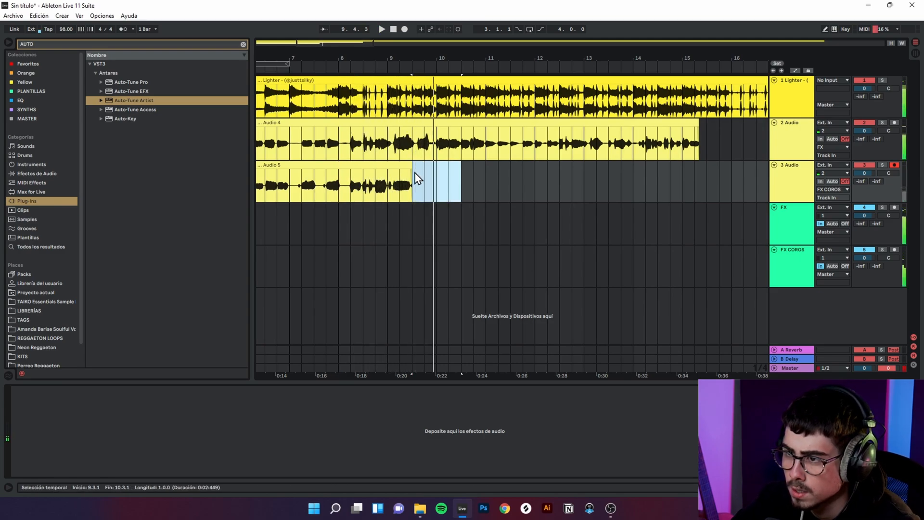
pyautogui.click(408, 175)
pyautogui.doubleClick(573, 42)
pyautogui.click(270, 165)
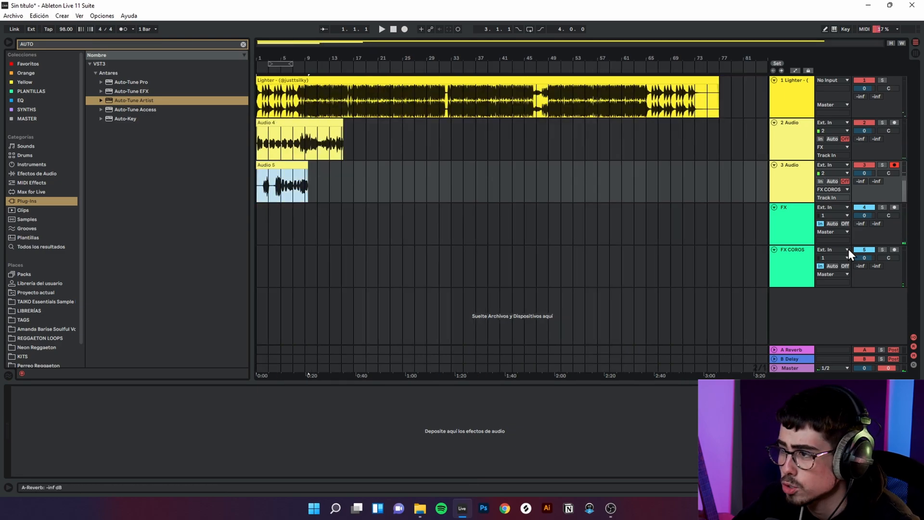
# Step: Color the 2 Audio track and its recorded clip red
pyautogui.click(788, 224)
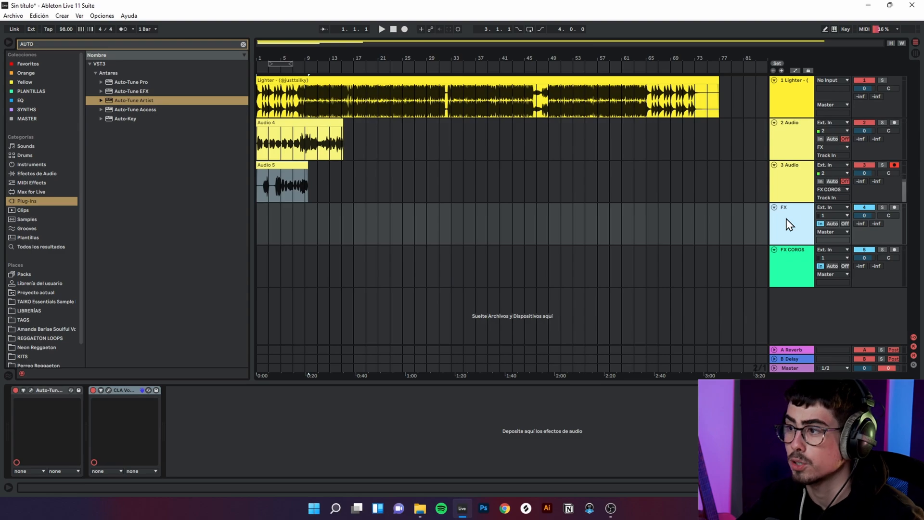
pyautogui.click(780, 144)
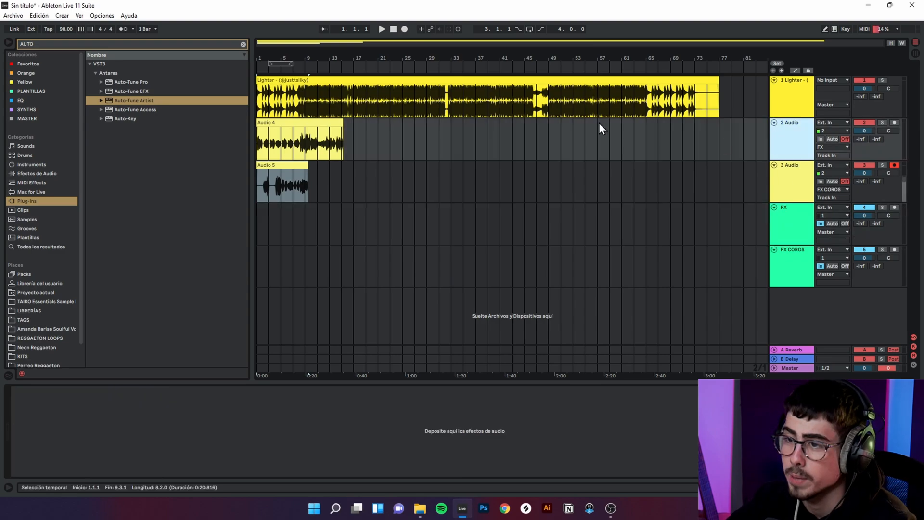
pyautogui.rightClick(791, 132)
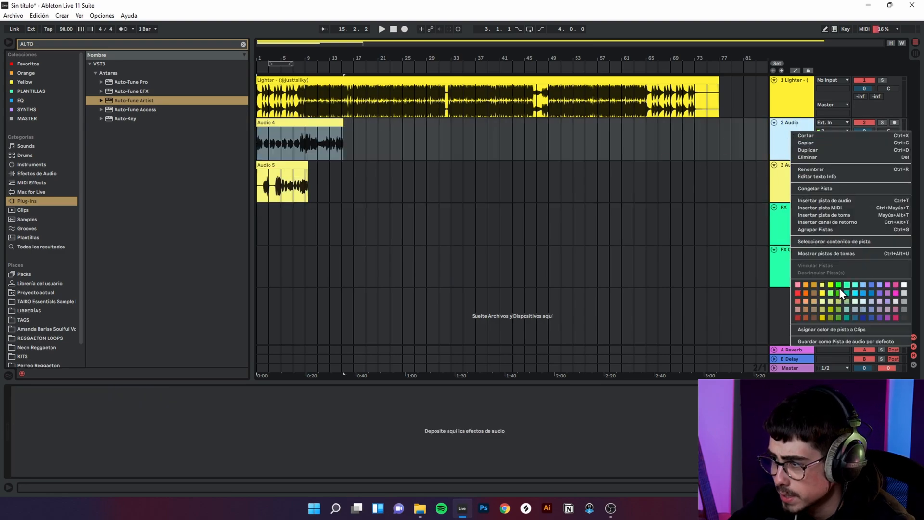
pyautogui.click(798, 293)
pyautogui.rightClick(300, 112)
pyautogui.rightClick(268, 125)
pyautogui.click(276, 344)
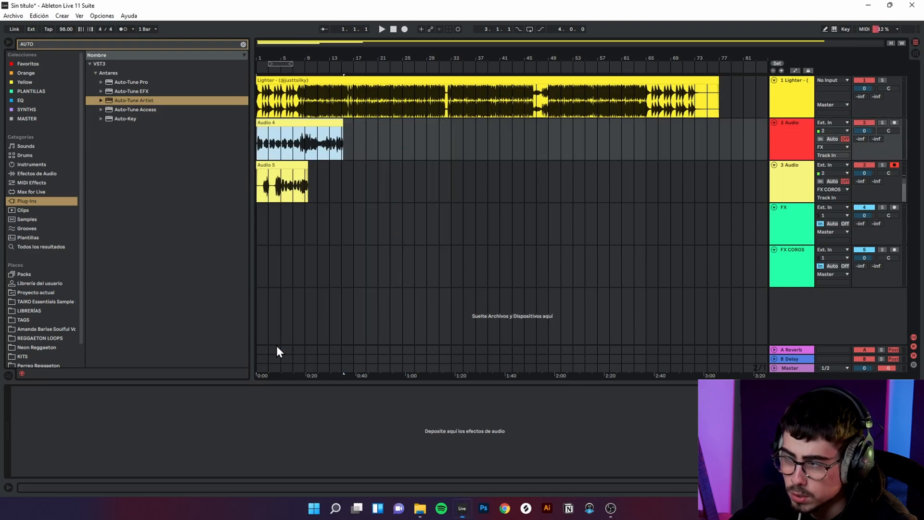
# Step: Color the 3 Audio track and its recorded clip orange
pyautogui.rightClick(791, 197)
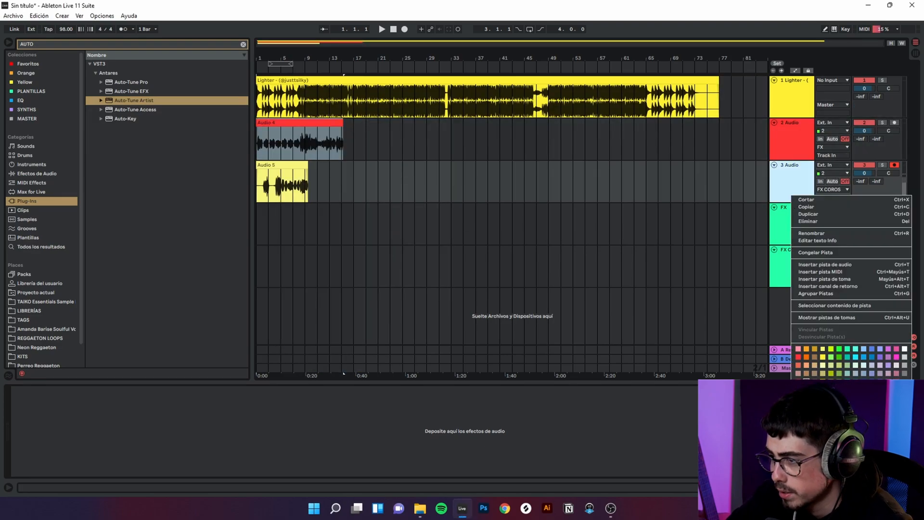
pyautogui.click(897, 348)
pyautogui.rightClick(767, 187)
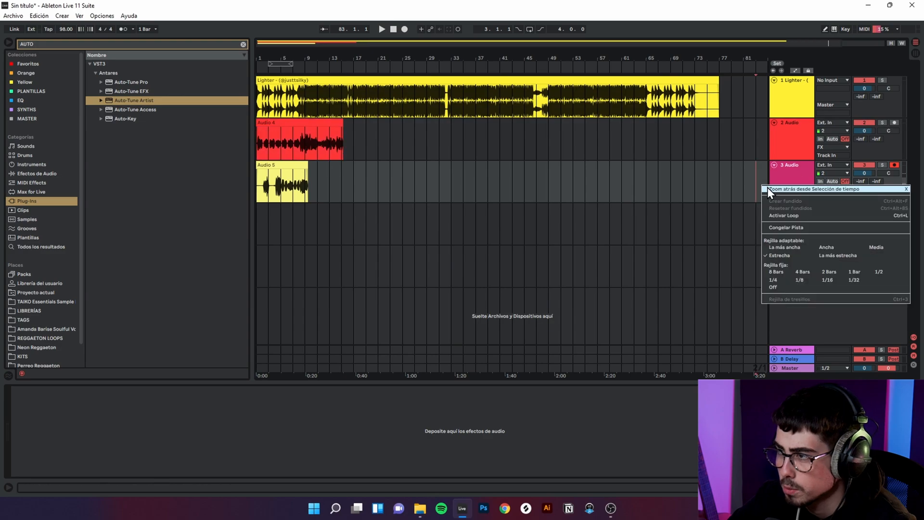
pyautogui.rightClick(786, 181)
pyautogui.click(803, 333)
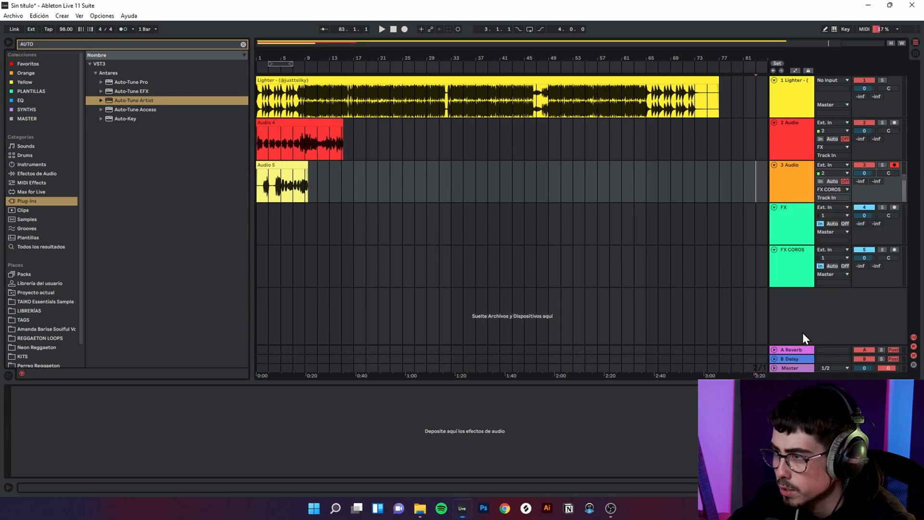
pyautogui.rightClick(291, 164)
pyautogui.click(312, 374)
pyautogui.rightClick(271, 167)
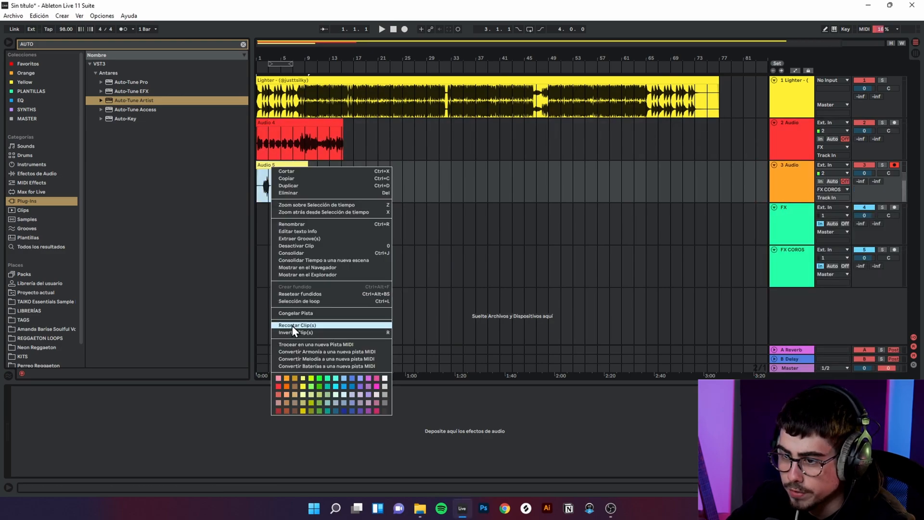
pyautogui.click(287, 377)
# Step: Color the FX and FX COROS tracks purple
pyautogui.rightClick(797, 235)
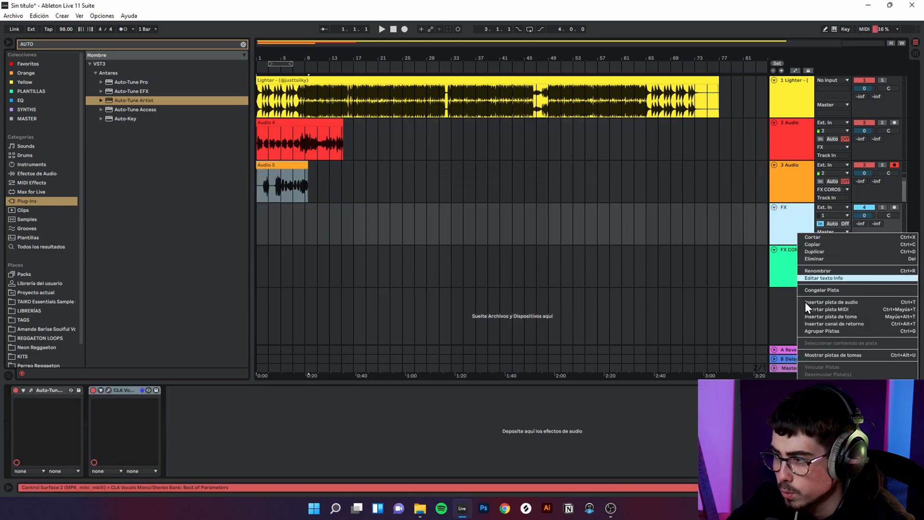
pyautogui.click(888, 386)
pyautogui.rightClick(799, 263)
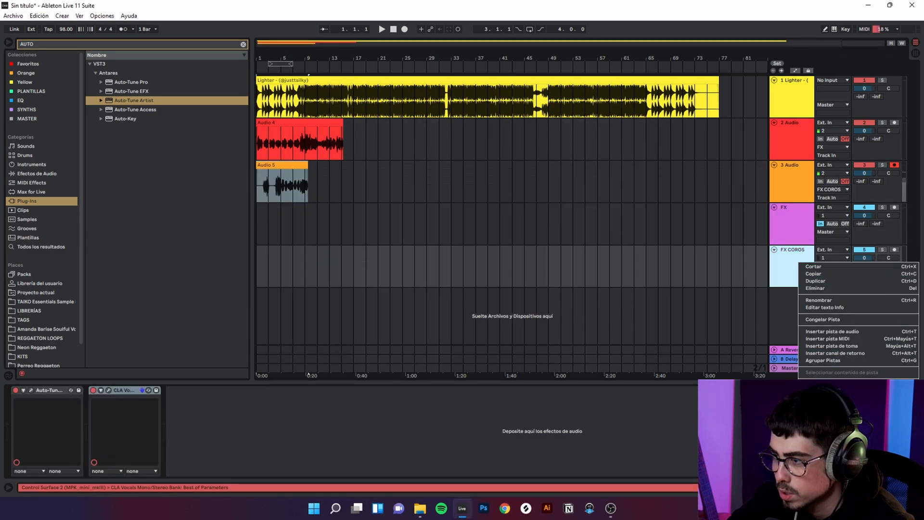
pyautogui.click(888, 387)
# Step: Rename the first FX track as FX VP
pyautogui.click(782, 217)
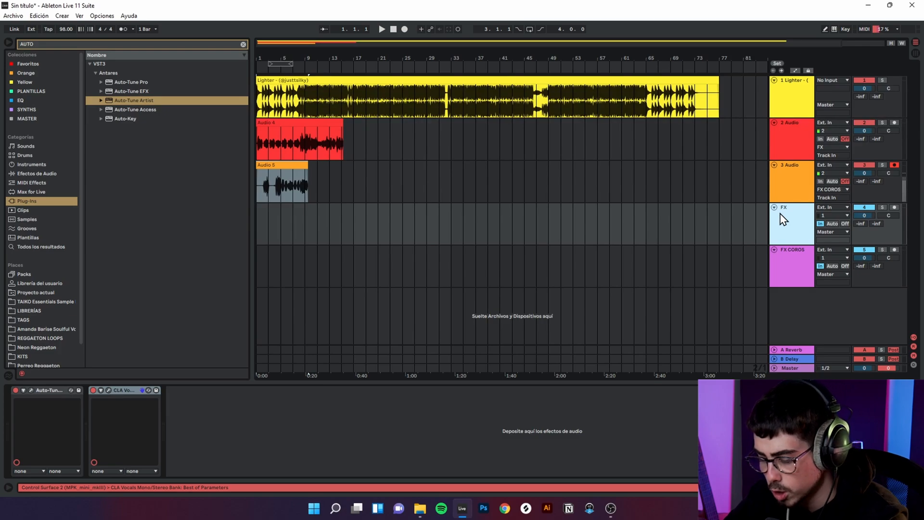
pyautogui.hotkey('ctrl', 'r')
pyautogui.write('FX VP')
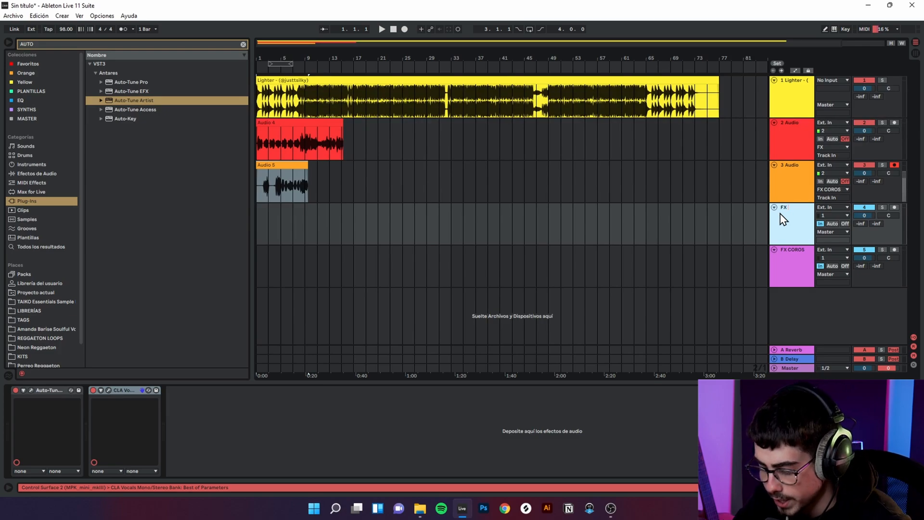
pyautogui.rightClick(808, 268)
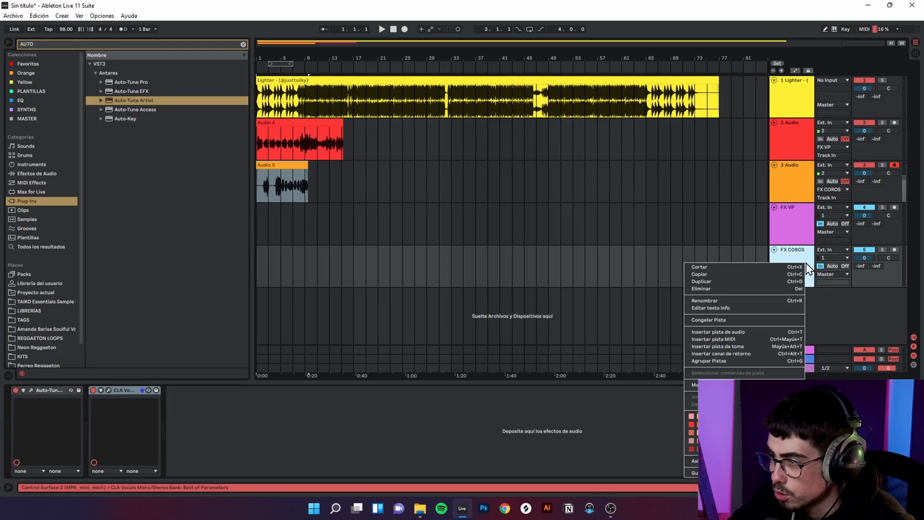
pyautogui.click(621, 202)
pyautogui.click(290, 165)
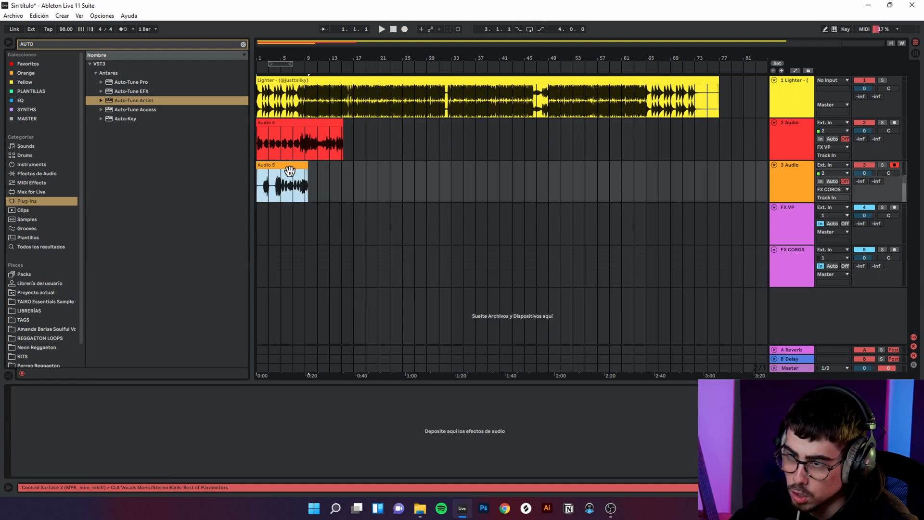
pyautogui.click(292, 181)
pyautogui.click(309, 191)
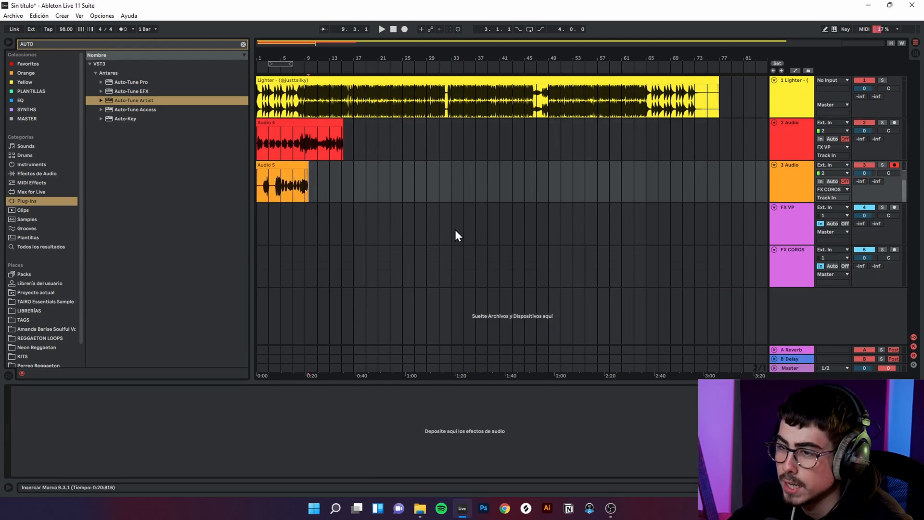
pyautogui.click(790, 141)
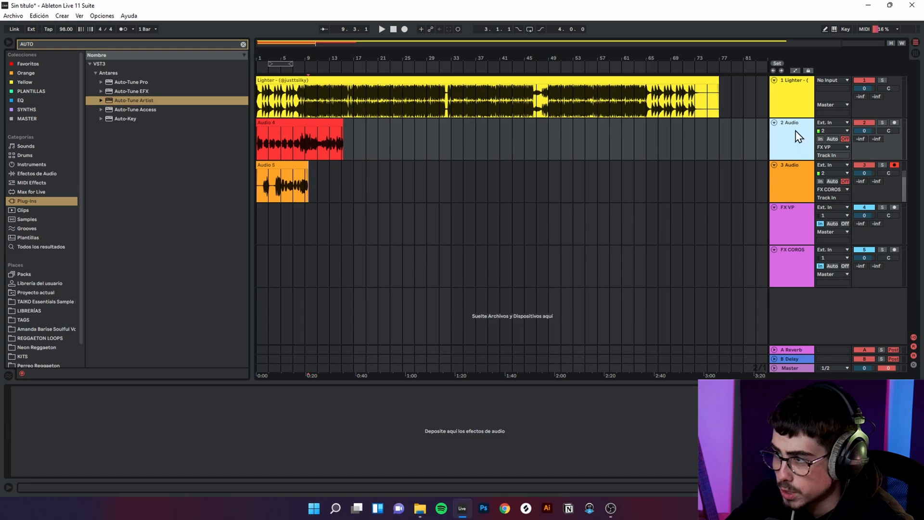
# Step: Move the FX VP track directly below the 2 Audio lead vocal track
pyautogui.moveTo(790, 218); pyautogui.dragTo(789, 169)
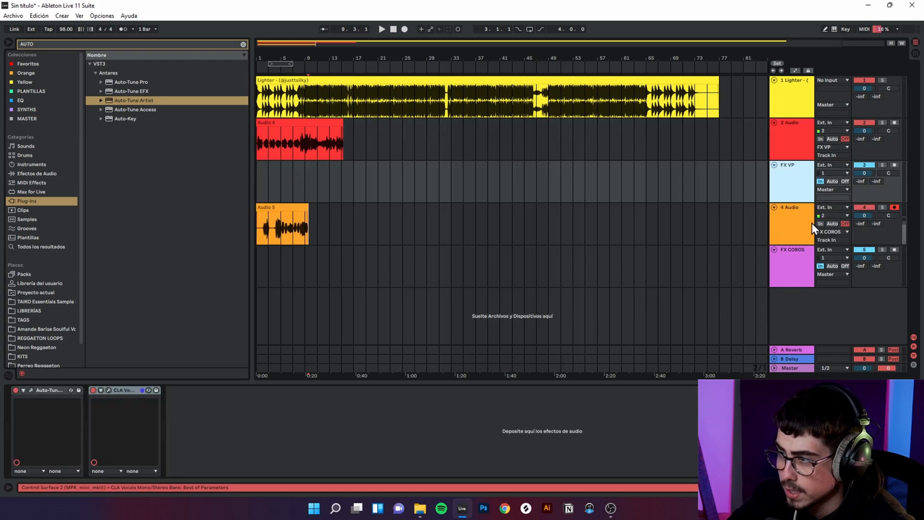
pyautogui.click(788, 165)
pyautogui.click(784, 151)
# Step: Review the order of the vocal tracks and their paired FX tracks
pyautogui.click(794, 226)
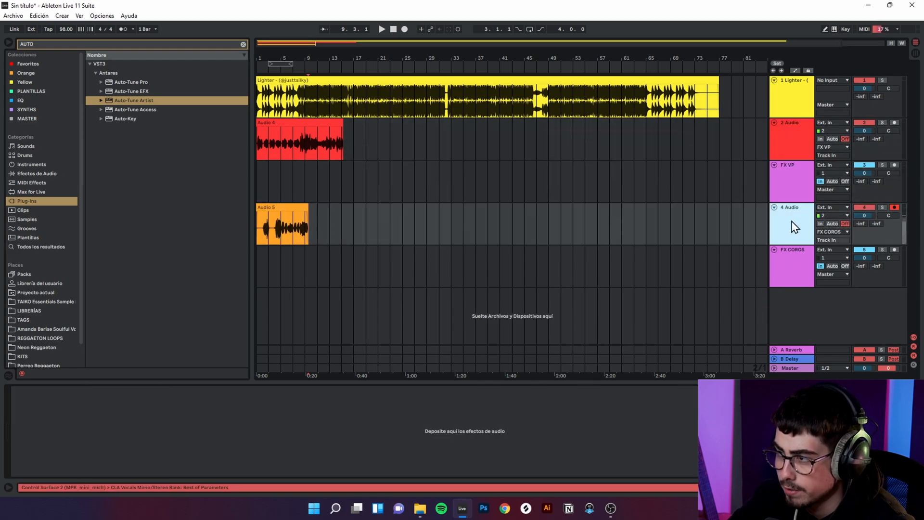
pyautogui.click(798, 278)
pyautogui.click(794, 230)
pyautogui.click(794, 258)
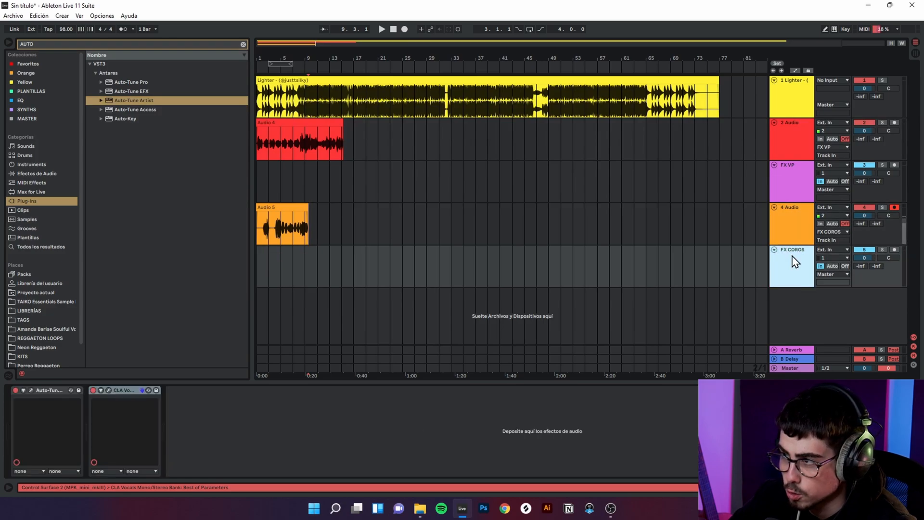
pyautogui.click(791, 146)
pyautogui.click(792, 177)
pyautogui.click(792, 225)
pyautogui.click(790, 262)
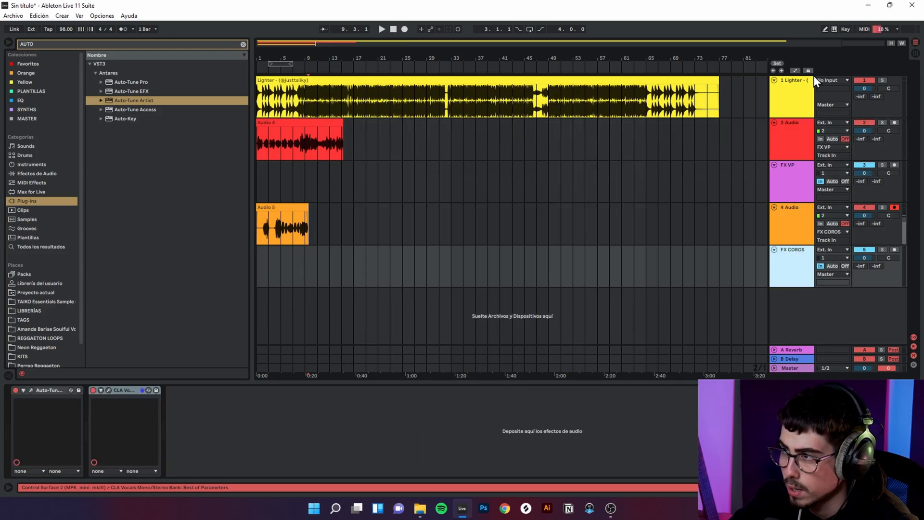
# Step: Rename the Lighter instrumental track as BEAT
pyautogui.rightClick(814, 76)
pyautogui.click(802, 129)
pyautogui.write('BEAT')
pyautogui.press('Return')
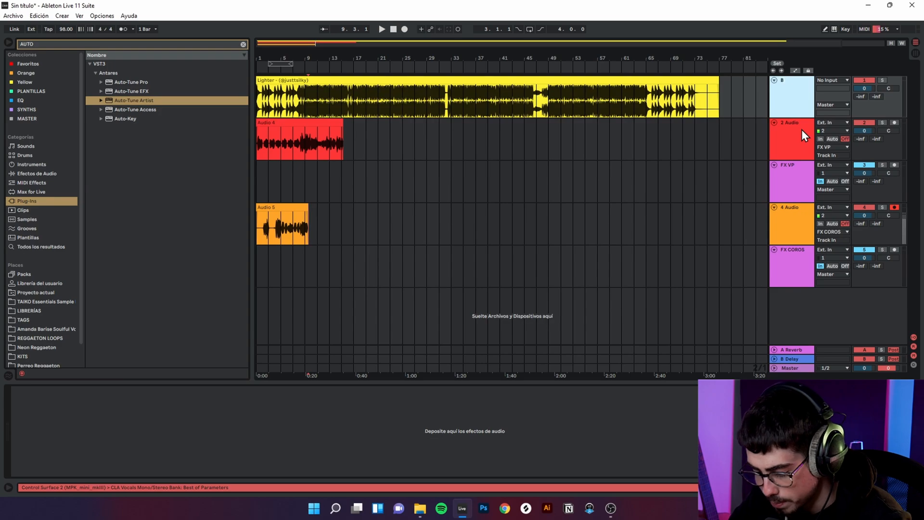
# Step: Rename the red lead vocal track as VOZ P and the orange chorus vocal track as COROS
pyautogui.rightClick(802, 129)
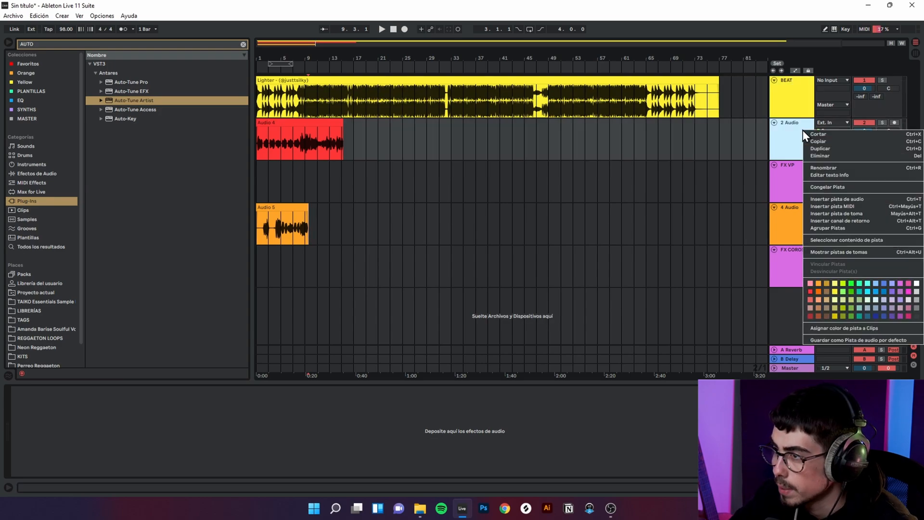
pyautogui.click(845, 169)
pyautogui.click(804, 216)
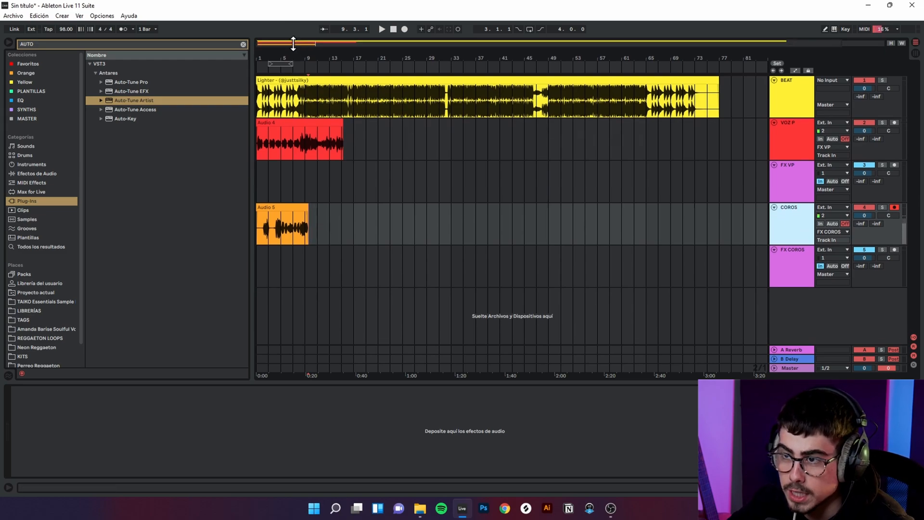
# Step: Add timeline locators named INTRO at bar 1 and ESTRIBILLO at bar 9
pyautogui.click(275, 72)
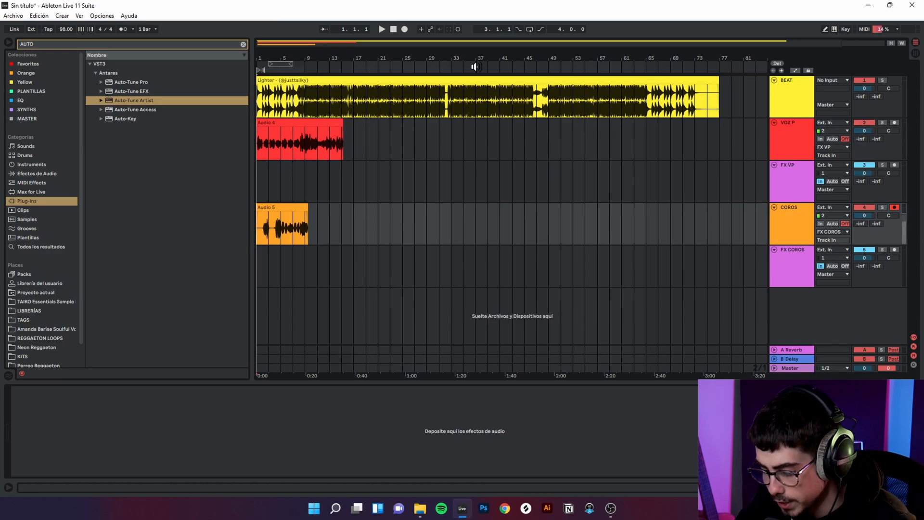
pyautogui.rightClick(305, 72)
pyautogui.click(334, 93)
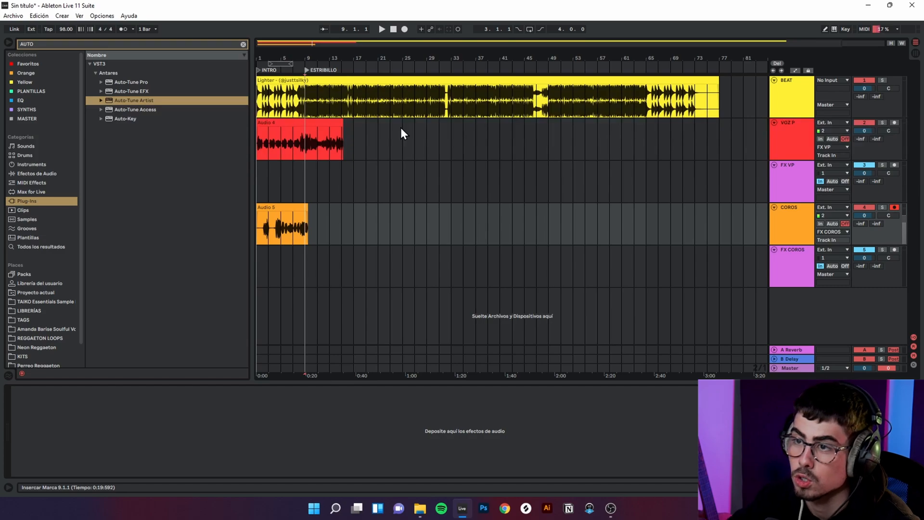
# Step: Play the song from the start and lower the COROS track's volume to about -8 dB
pyautogui.click(318, 121)
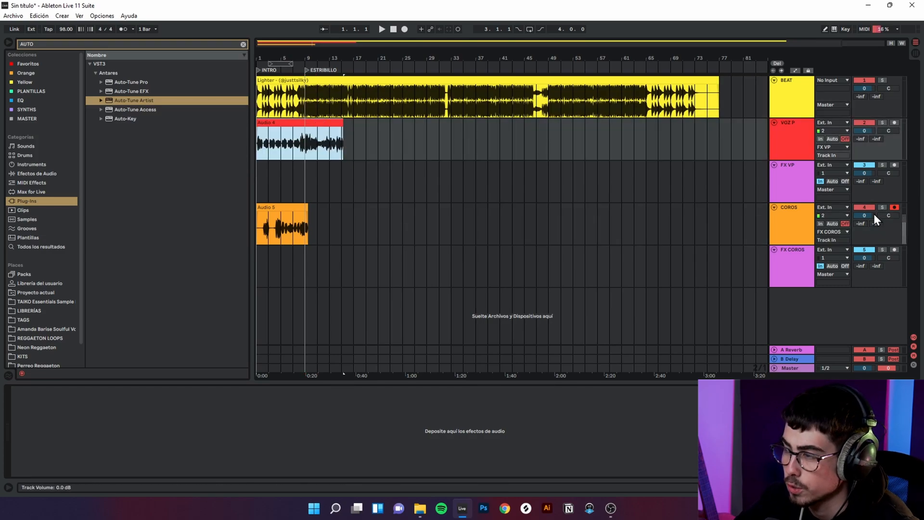
pyautogui.press('space')
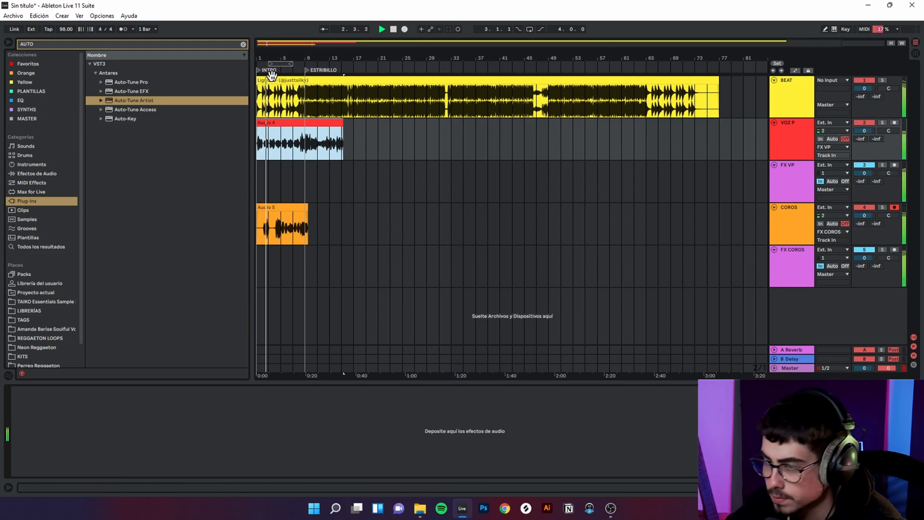
pyautogui.moveTo(273, 44); pyautogui.dragTo(319, 34)
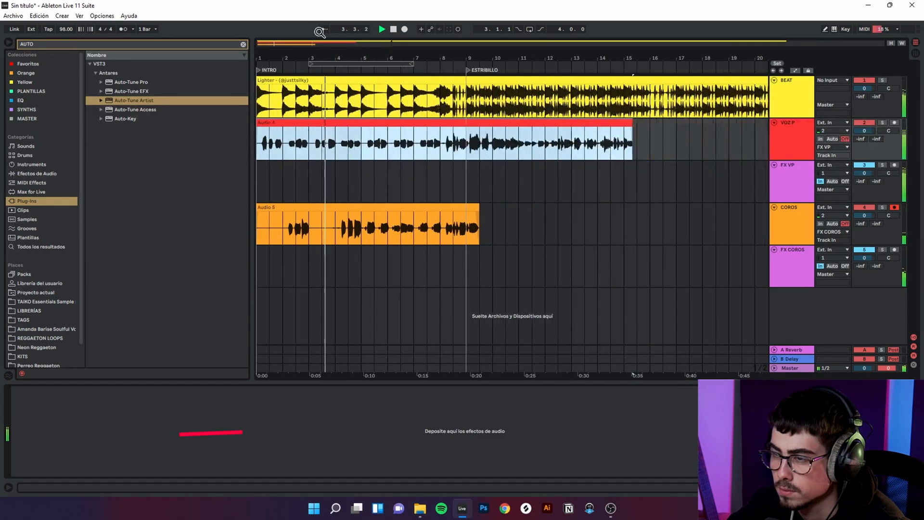
pyautogui.click(338, 234)
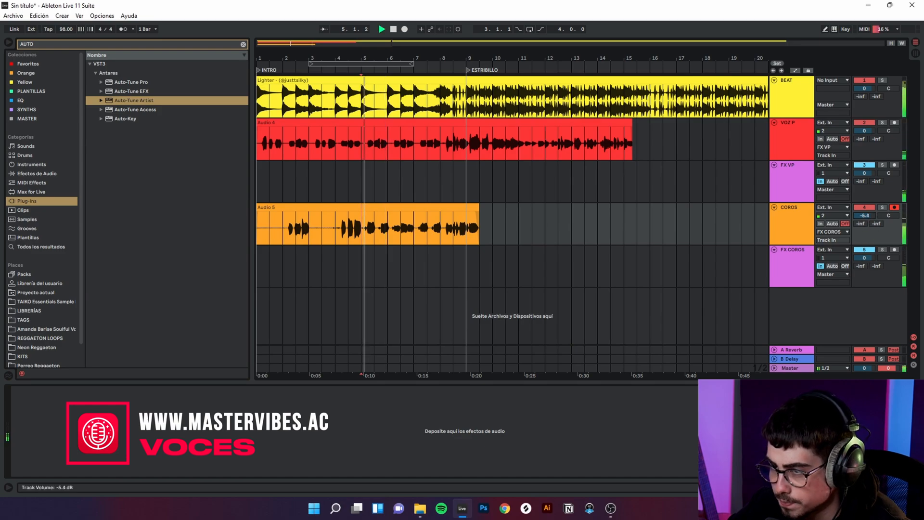
pyautogui.moveTo(865, 216); pyautogui.dragTo(865, 225)
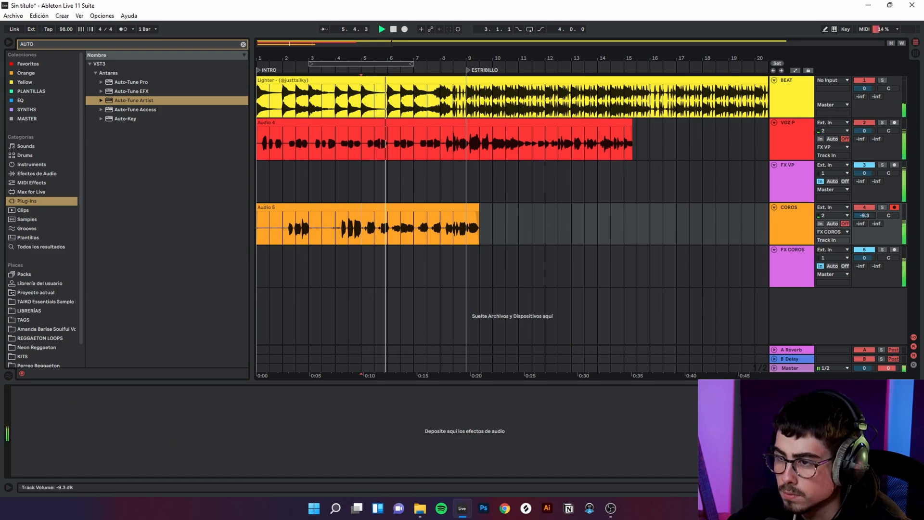
# Step: Examine the lead vocal clip around the ESTRIBILLO locator while the song plays
pyautogui.click(462, 158)
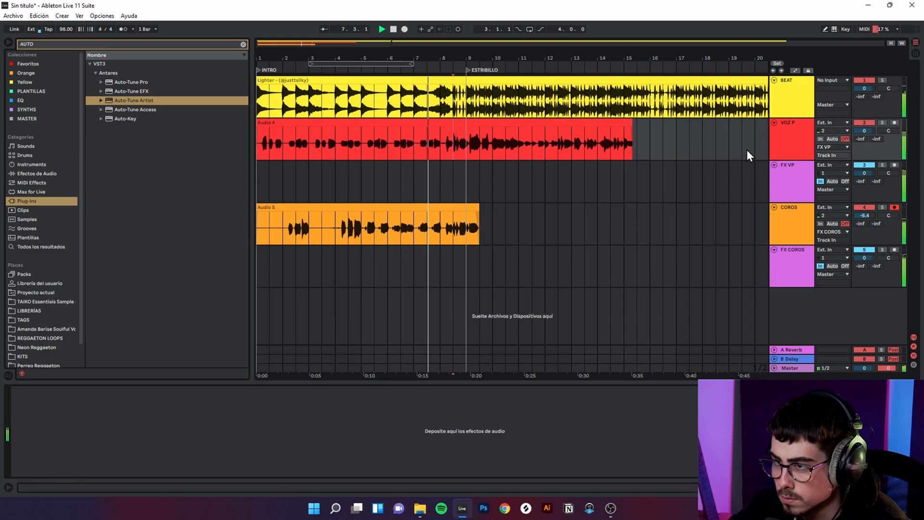
pyautogui.moveTo(483, 149)
pyautogui.mouseDown()
pyautogui.moveTo(514, 148)
pyautogui.moveTo(481, 139)
pyautogui.mouseUp()
pyautogui.moveTo(479, 139); pyautogui.dragTo(455, 138)
pyautogui.click(458, 139)
pyautogui.click(479, 142)
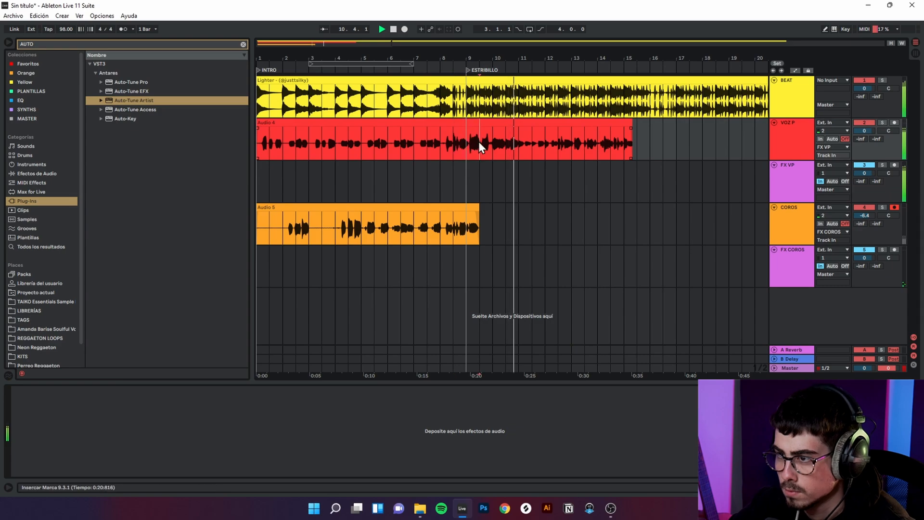